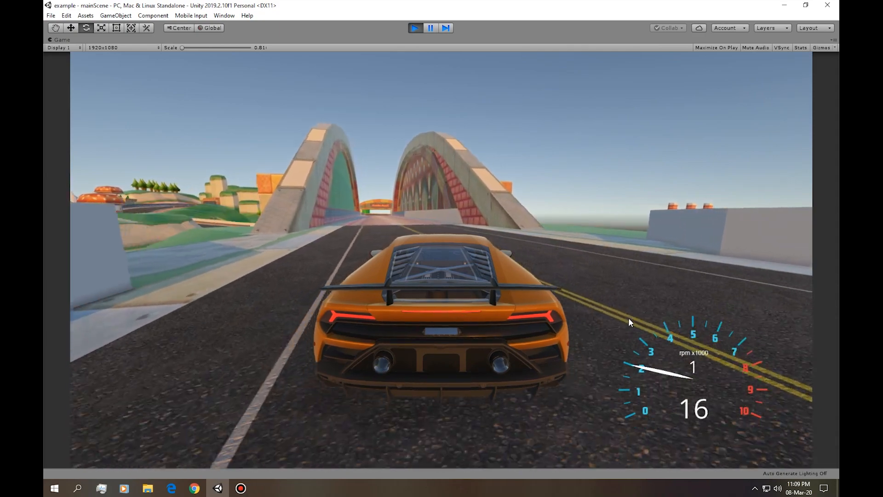
Drive the orange car forward toward the bridge in the running main scene.
{"action": "key", "text": "w"}
{"action": "key", "text": "w"}
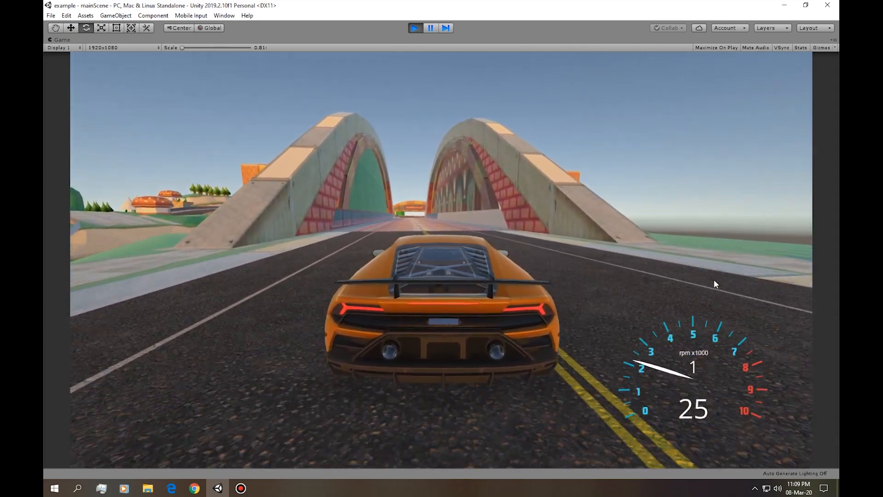
{"action": "key", "text": "w"}
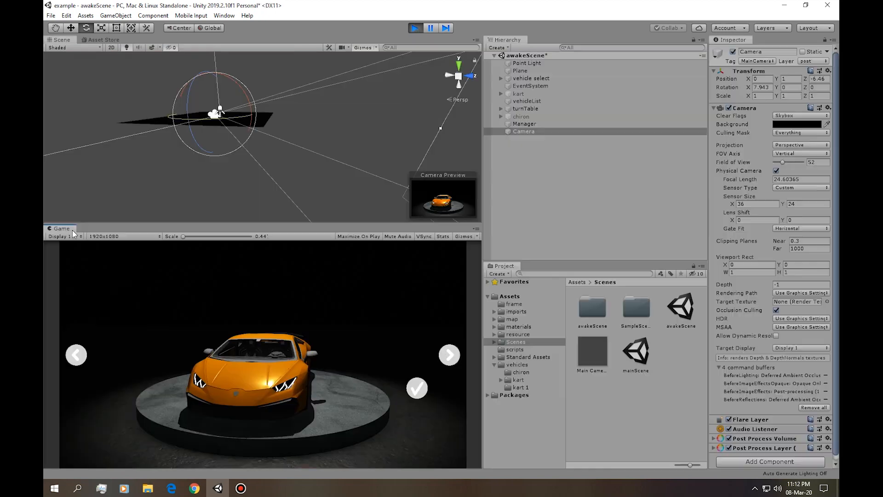
Maximize the Game view of the running awakeScene and go back through the vehicles in the selection screen.
{"action": "right_click", "coordinate": [72, 230]}
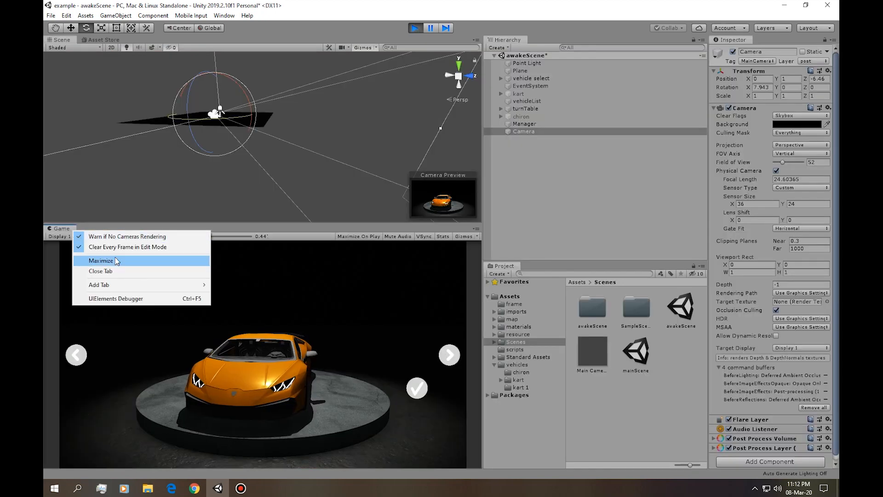
{"action": "left_click", "coordinate": [165, 258]}
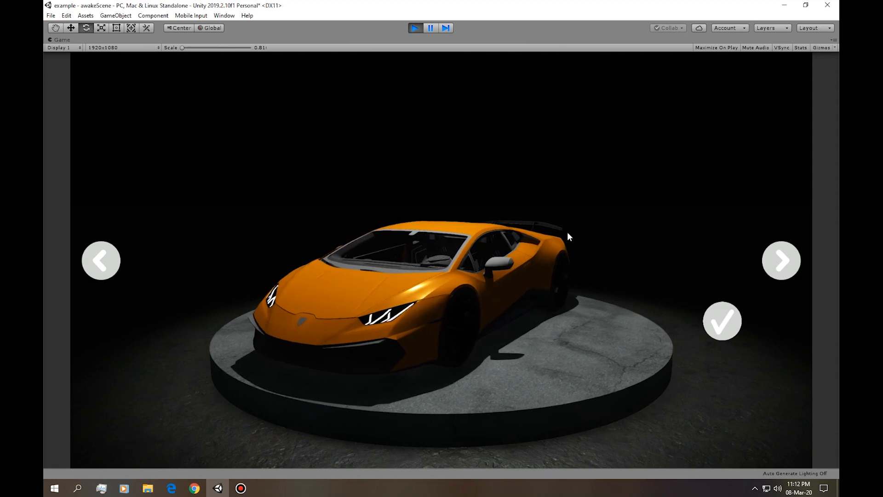
{"action": "left_click", "coordinate": [113, 260]}
{"action": "left_click", "coordinate": [114, 260]}
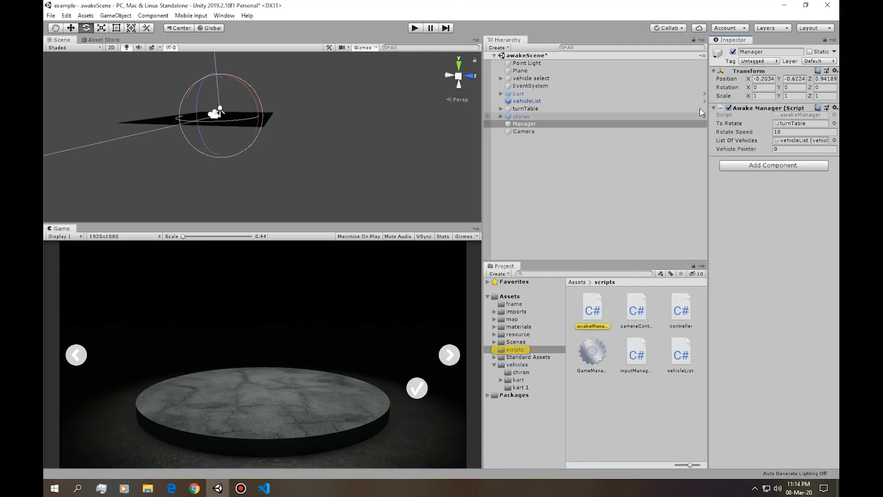
Open the Manager's awakeManager script, review how vehiclePointer is loaded, and add an empty line after the PlayerPrefs.GetInt line in Awake.
{"action": "double_click", "coordinate": [810, 115]}
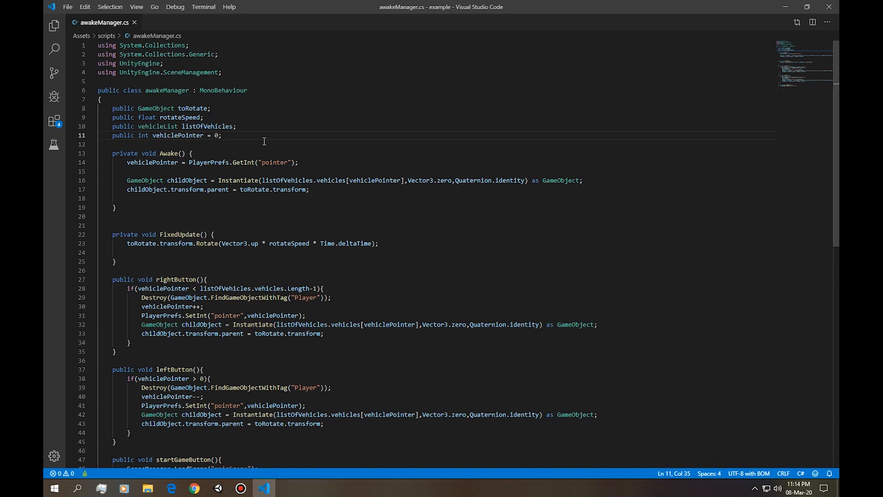
{"action": "left_click_drag", "start_coordinate": [112, 135], "coordinate": [167, 135]}
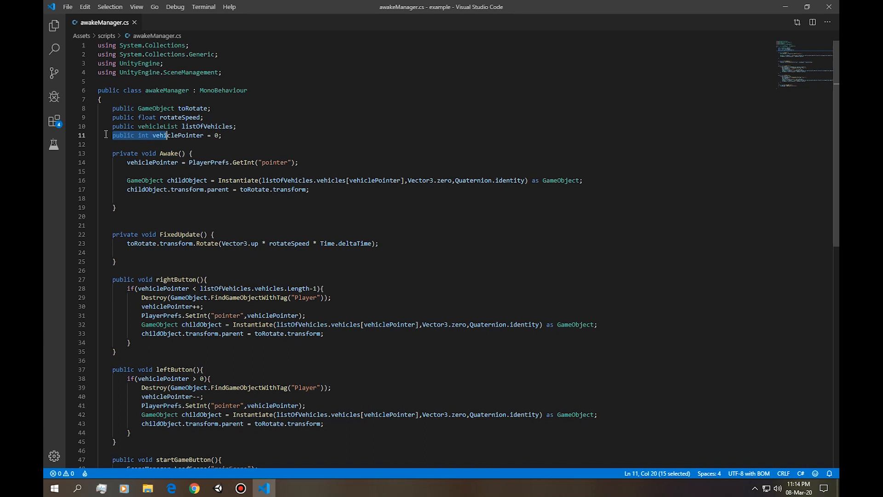
{"action": "left_click", "coordinate": [130, 136]}
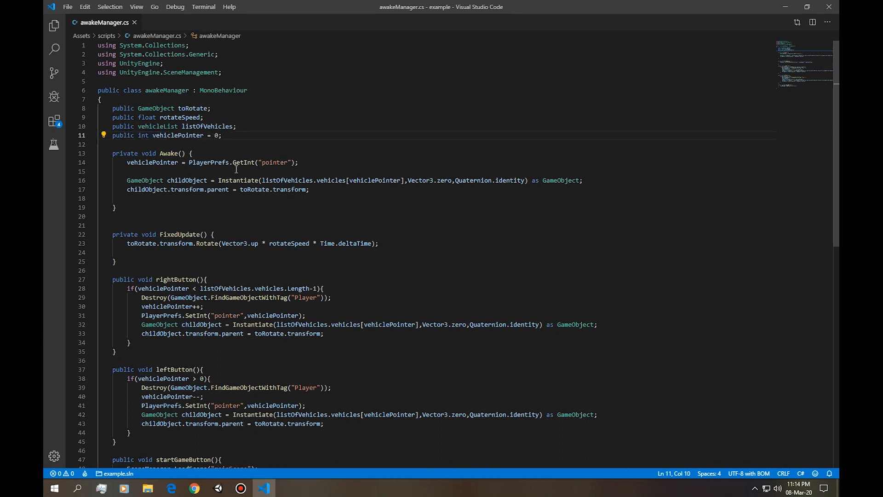
{"action": "left_click_drag", "start_coordinate": [189, 162], "coordinate": [229, 163]}
{"action": "left_click", "coordinate": [304, 167]}
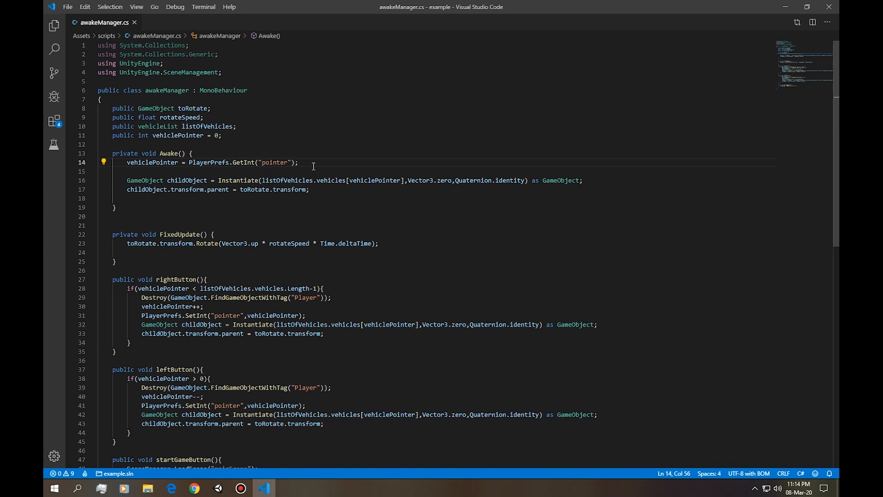
{"action": "key", "text": "Return"}
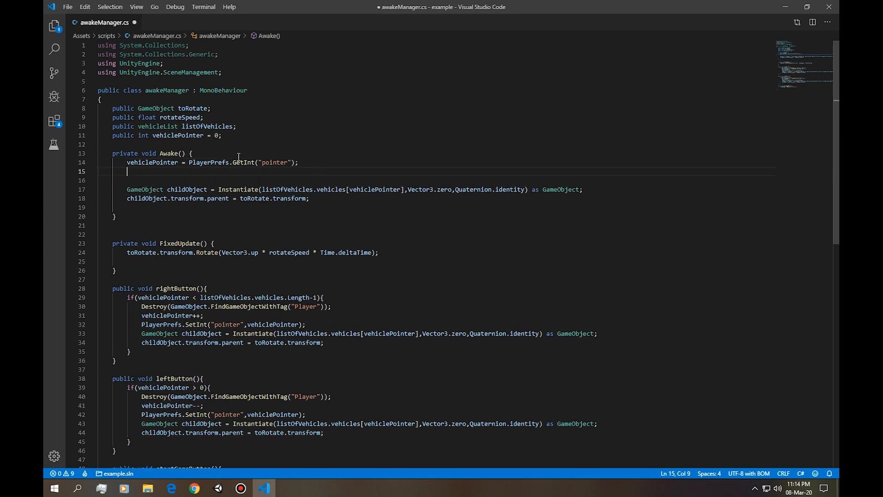
{"action": "left_click_drag", "start_coordinate": [160, 153], "coordinate": [185, 153]}
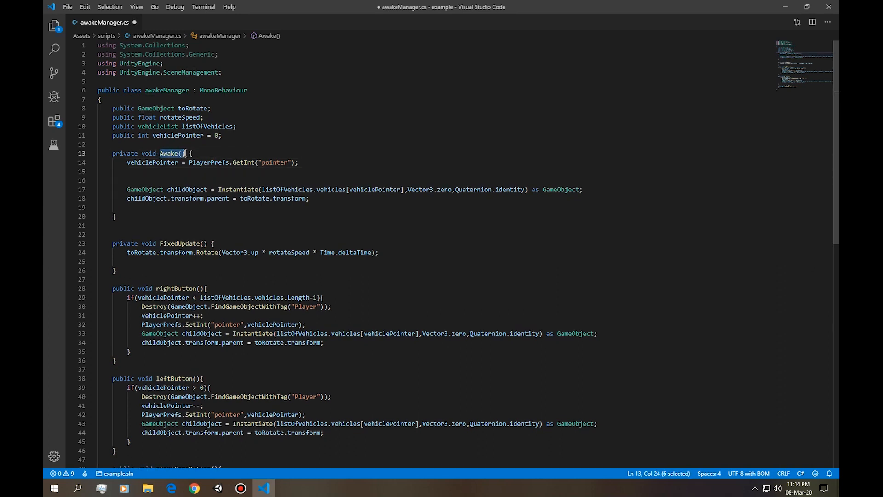
{"action": "left_click", "coordinate": [186, 168]}
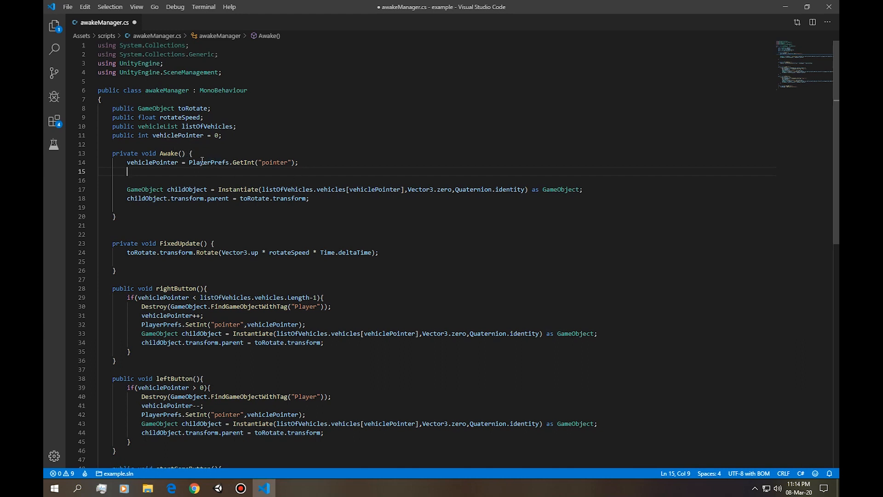
Switch to Unity and add a UI Text element under the Canvas.
{"action": "key", "text": "alt+Tab"}
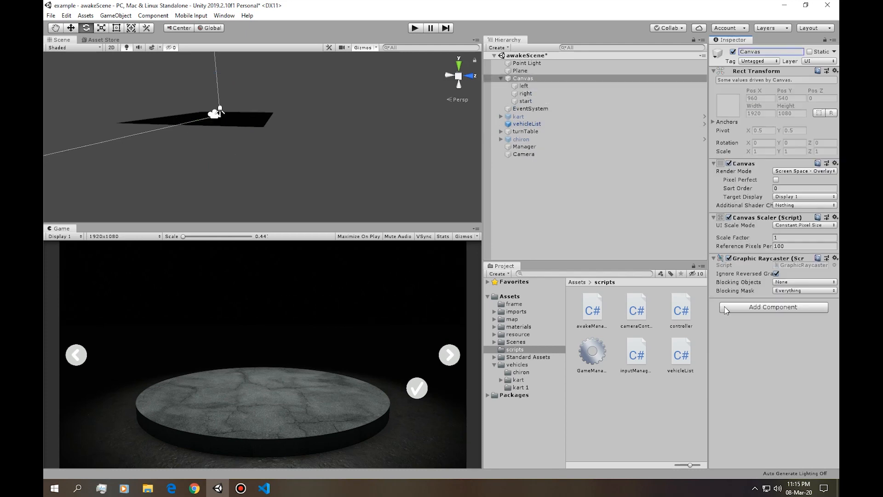
{"action": "right_click", "coordinate": [543, 79]}
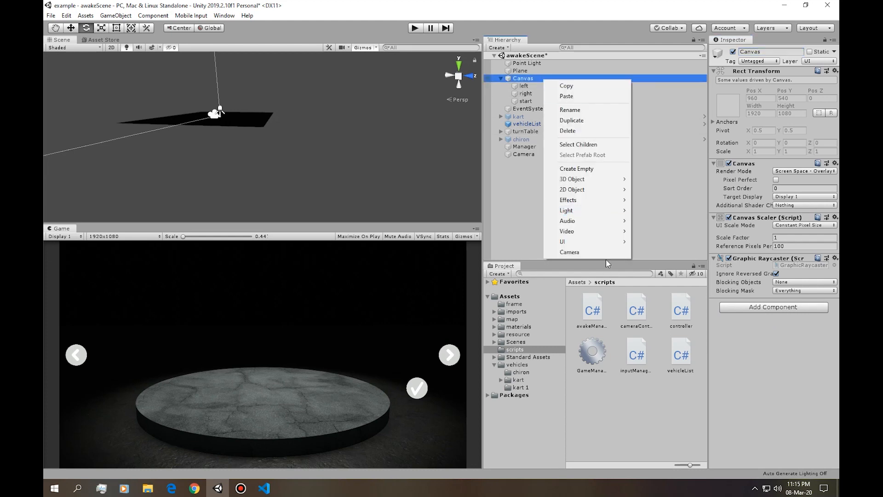
{"action": "mouse_move", "coordinate": [602, 242]}
{"action": "left_click", "coordinate": [670, 242]}
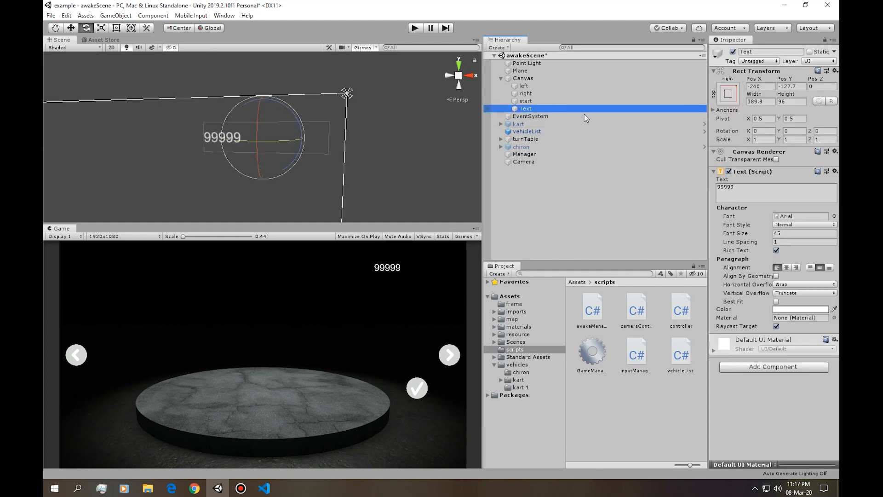
Rename the Canvas's new Text object as Currency, and select the Manager object.
{"action": "left_click", "coordinate": [781, 51]}
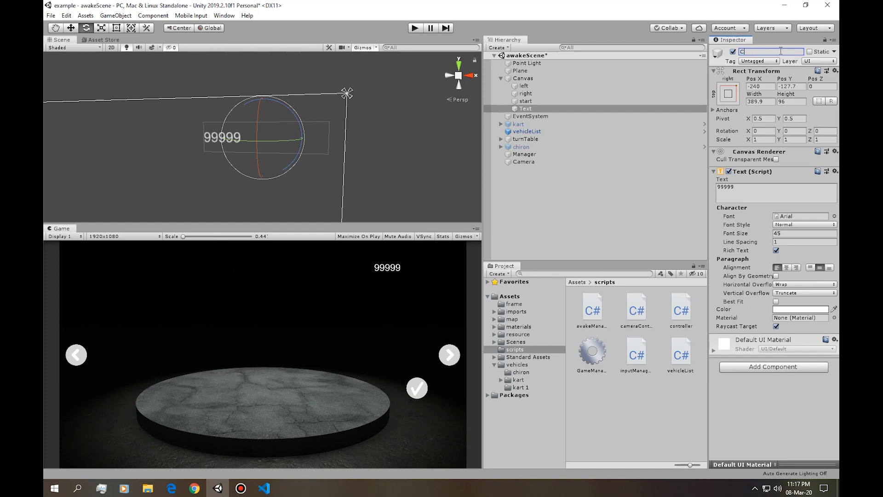
{"action": "type", "text": "Currency"}
{"action": "left_click", "coordinate": [523, 161]}
{"action": "left_click", "coordinate": [524, 154]}
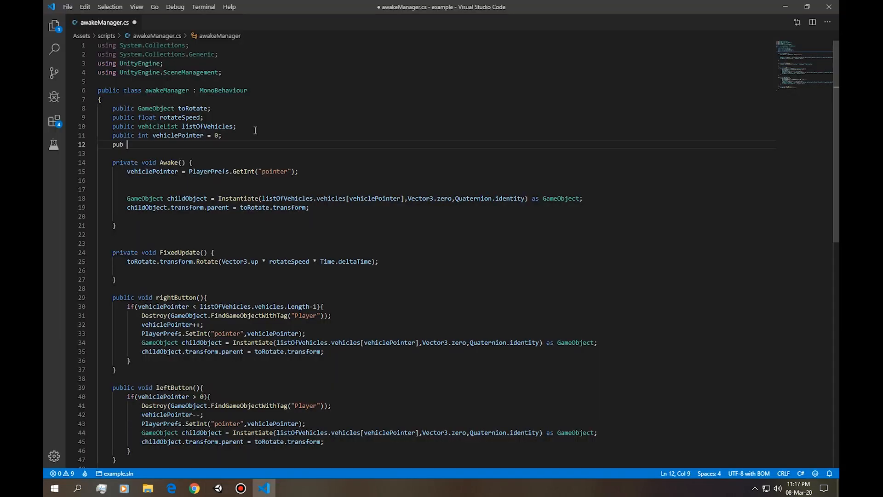
Declare a public text variable named currency below vehiclePointer in the awakeManager script.
{"action": "key", "text": "BackSpace"}
{"action": "key", "text": "BackSpace"}
{"action": "type", "text": "lic text currency;"}
{"action": "left_click", "coordinate": [146, 144]}
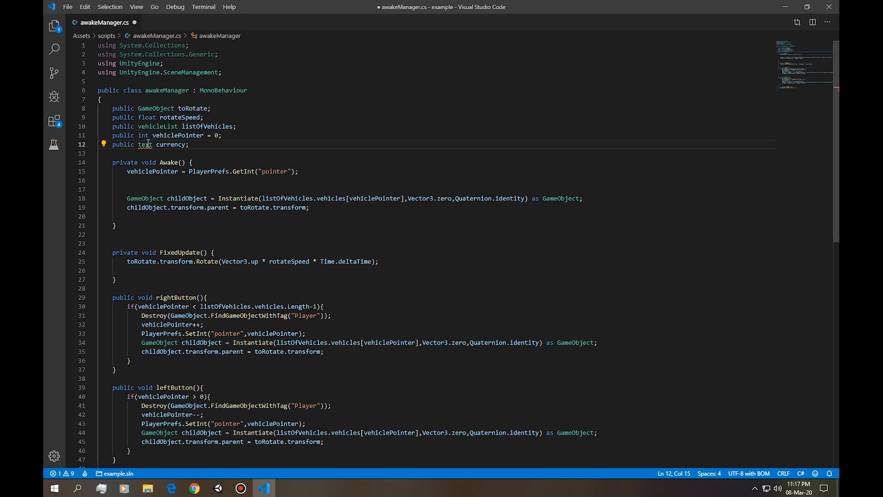
Add a using UnityEngine.UI directive to the script and correct the currency variable's type to Text.
{"action": "left_click", "coordinate": [147, 64]}
{"action": "key", "text": "shift+alt+Down"}
{"action": "key", "text": "Right"}
{"action": "key", "text": "Right"}
{"action": "key", "text": "Right"}
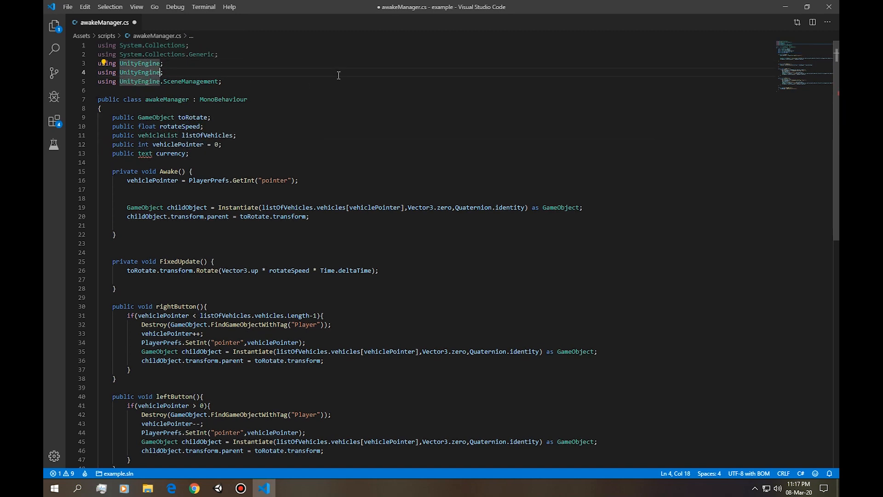
{"action": "type", "text": ".UI"}
{"action": "key", "text": "Return"}
{"action": "left_click", "coordinate": [205, 161]}
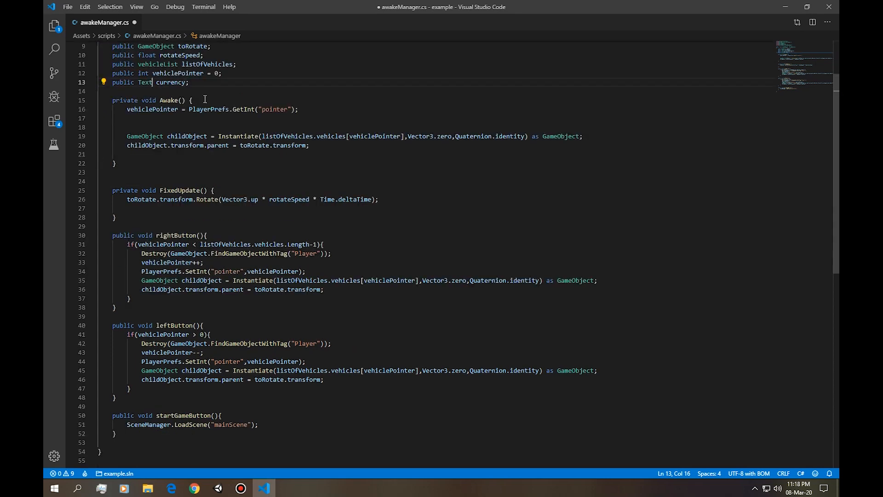
{"action": "left_click", "coordinate": [205, 99]}
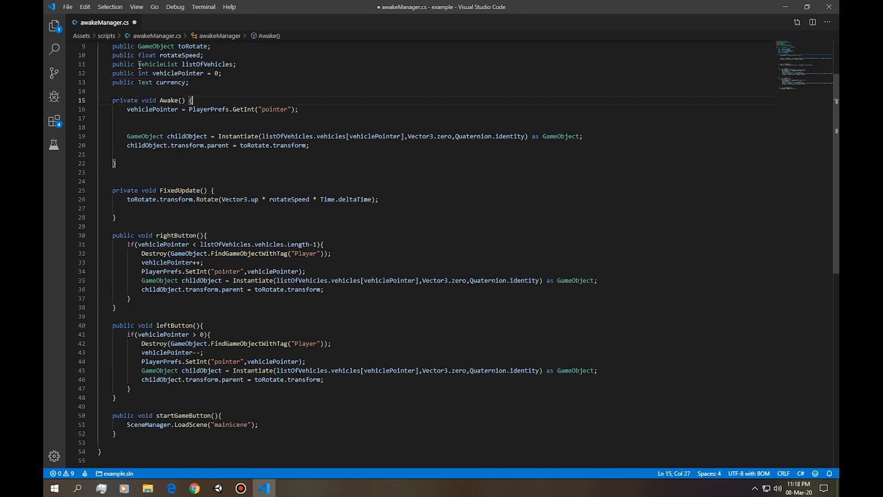
In Awake, set currency.text to PlayerPrefs.GetInt("currency").ToString("") below the vehiclePointer line.
{"action": "double_click", "coordinate": [170, 83]}
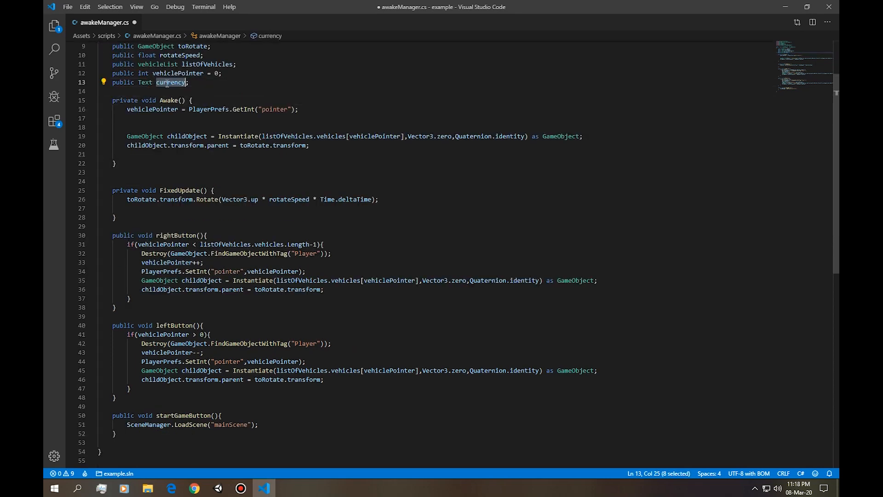
{"action": "left_click", "coordinate": [243, 107]}
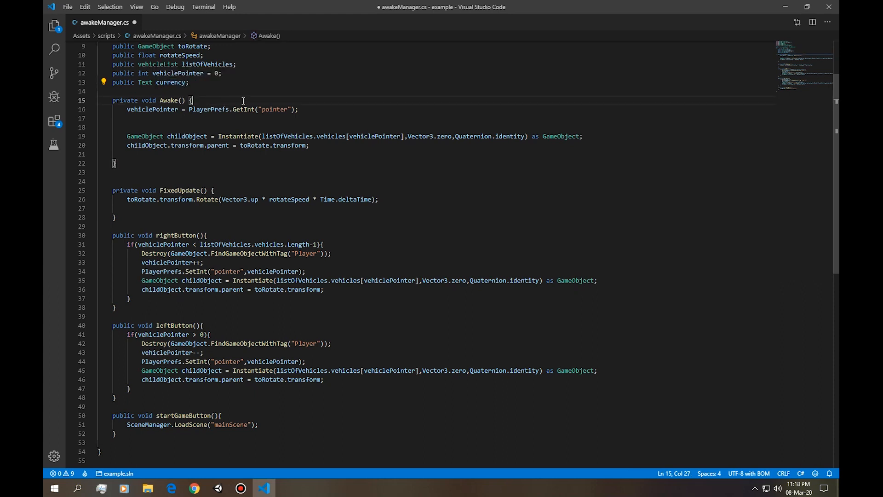
{"action": "key", "text": "Return"}
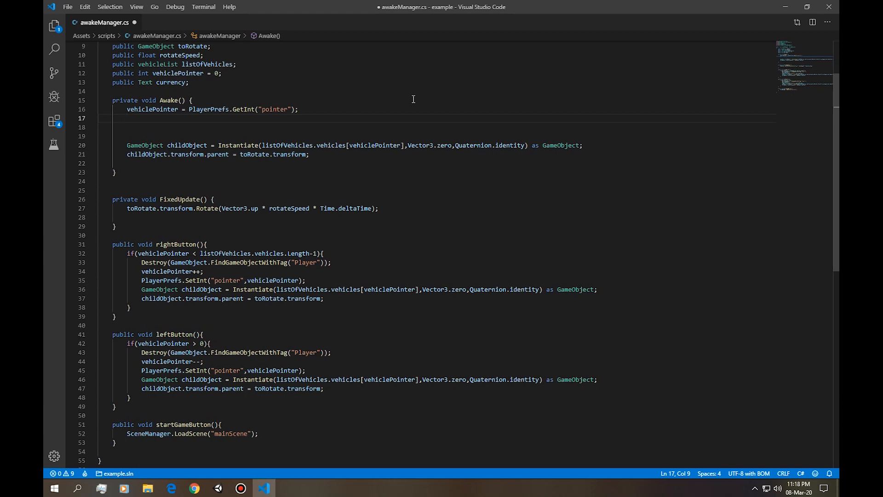
{"action": "type", "text": "currency.text = "}
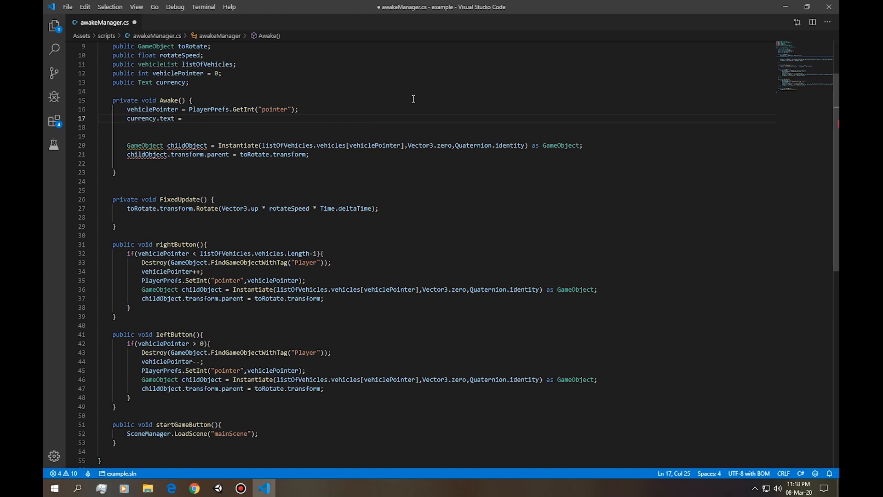
{"action": "type", "text": "PlayerPrefs"}
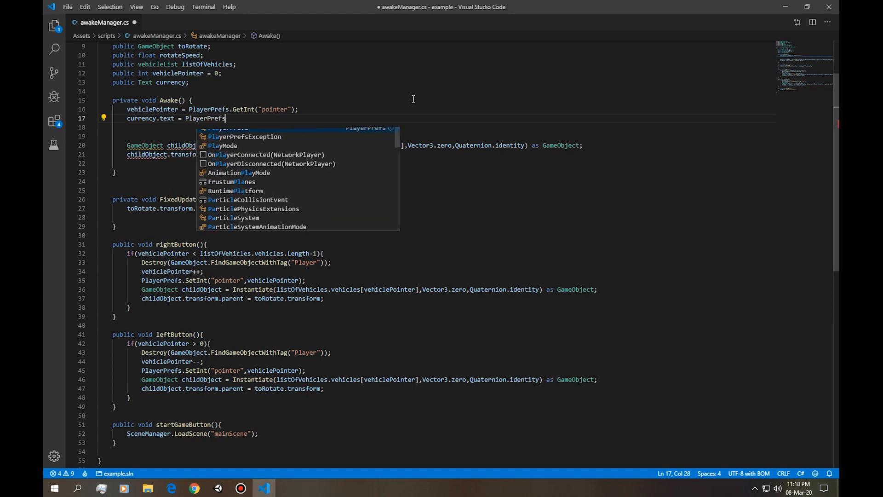
{"action": "type", "text": ".get"}
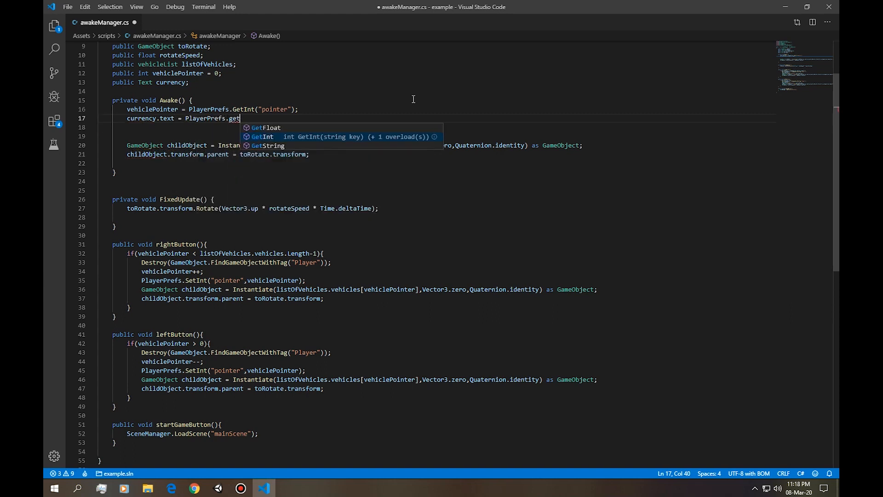
{"action": "key", "text": "Tab"}
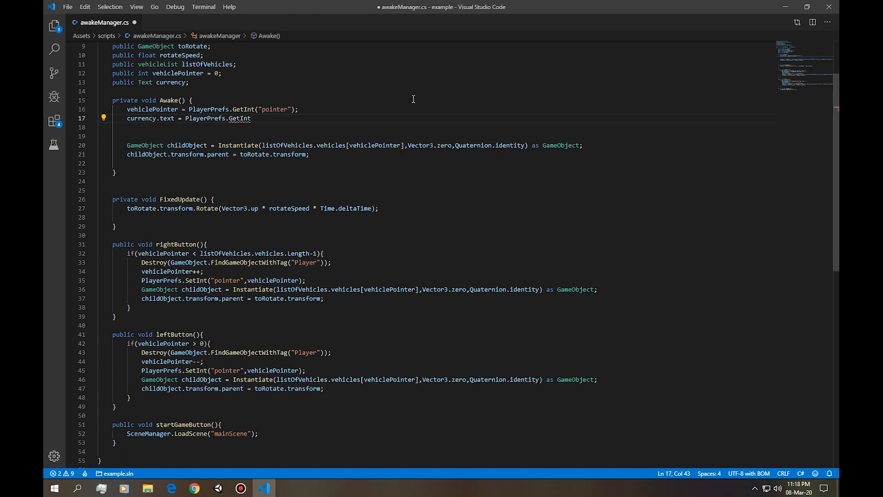
{"action": "type", "text": "(\"currency\").to"}
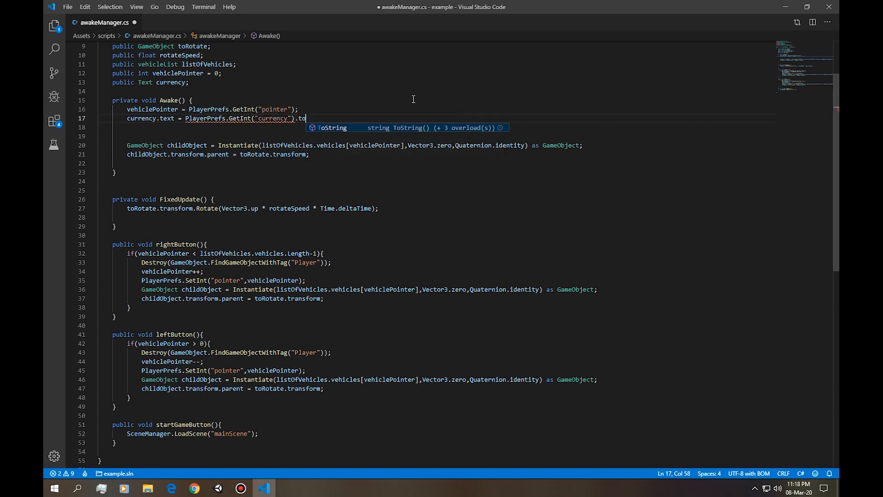
{"action": "key", "text": "Tab"}
{"action": "type", "text": "(\"\");"}
Prefix the value assigned to currency.text with "$" + and save the script.
{"action": "left_click", "coordinate": [185, 118]}
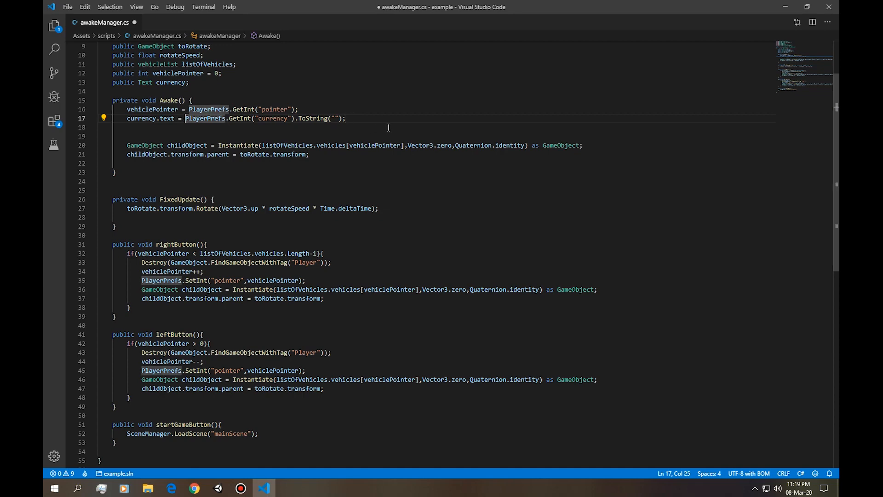
{"action": "type", "text": "\"$\" +"}
{"action": "left_click_drag", "start_coordinate": [197, 119], "coordinate": [185, 118]}
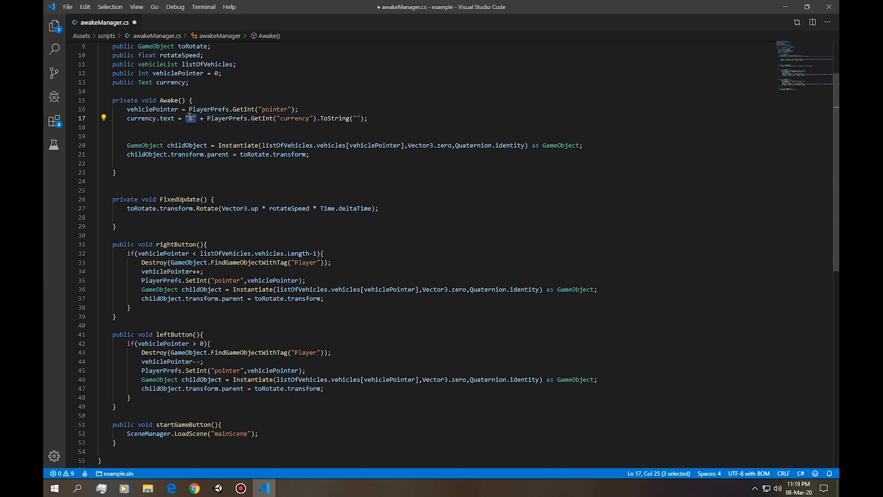
{"action": "scroll", "coordinate": [188, 158], "scroll_direction": "up", "scroll_amount": 3}
{"action": "scroll", "coordinate": [188, 157], "scroll_direction": "down", "scroll_amount": 2}
{"action": "left_click", "coordinate": [196, 142]}
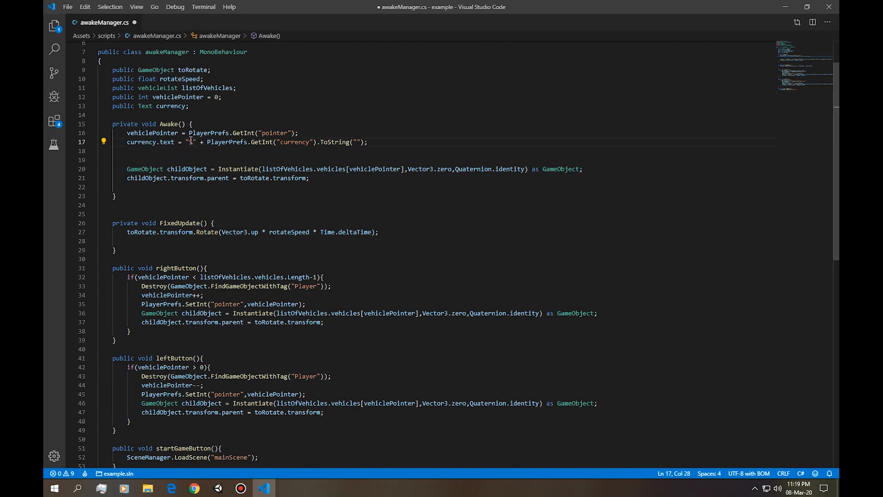
{"action": "left_click_drag", "start_coordinate": [205, 143], "coordinate": [375, 144]}
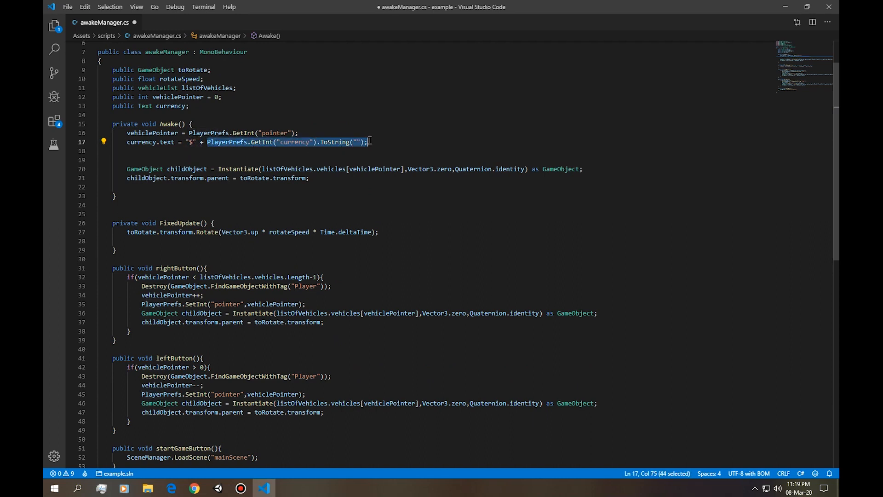
{"action": "left_click", "coordinate": [381, 143]}
{"action": "key", "text": "ctrl+s"}
Switch to Unity, assign the Currency text object to the Manager's Currency field, and run the scene.
{"action": "key", "text": "alt+Tab"}
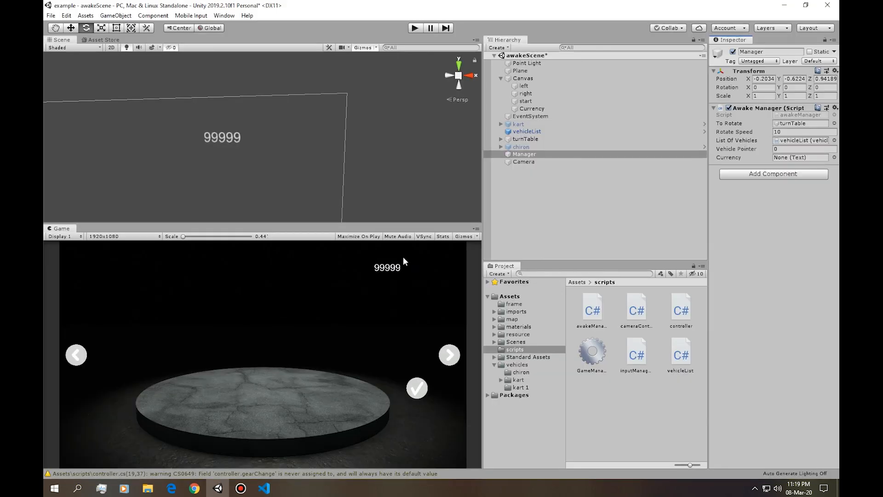
{"action": "left_click_drag", "start_coordinate": [532, 109], "coordinate": [791, 156]}
{"action": "left_click", "coordinate": [420, 28]}
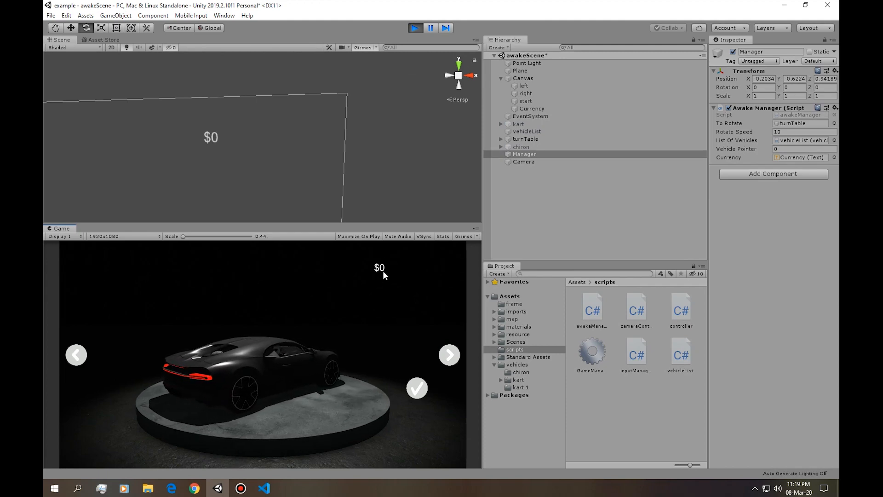
Switch to Visual Studio Code and insert PlayerPrefs.SetInt("",15000); above the currency.text line in Awake.
{"action": "key", "text": "alt+Tab"}
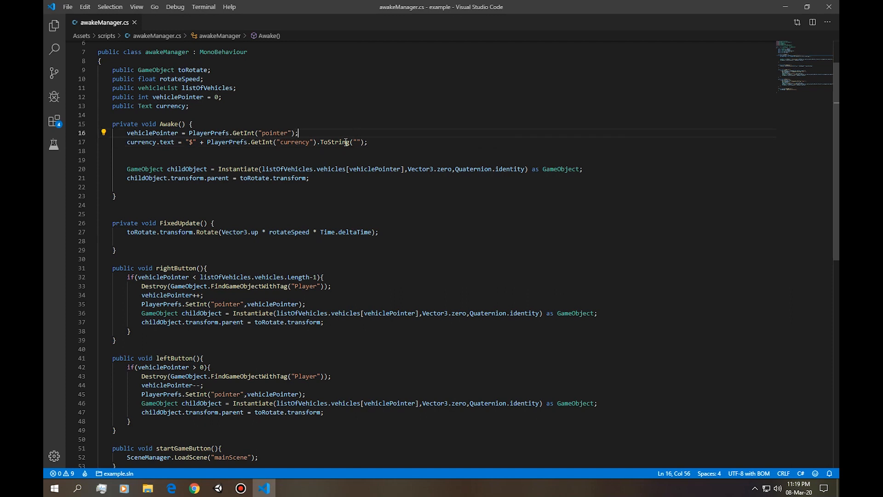
{"action": "left_click_drag", "start_coordinate": [218, 142], "coordinate": [234, 142]}
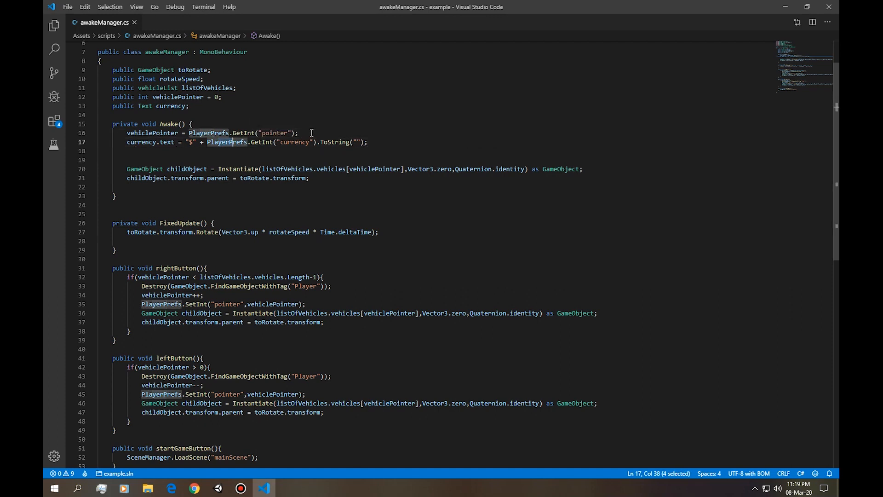
{"action": "key", "text": "ctrl+shift+Return"}
{"action": "type", "text": "pla"}
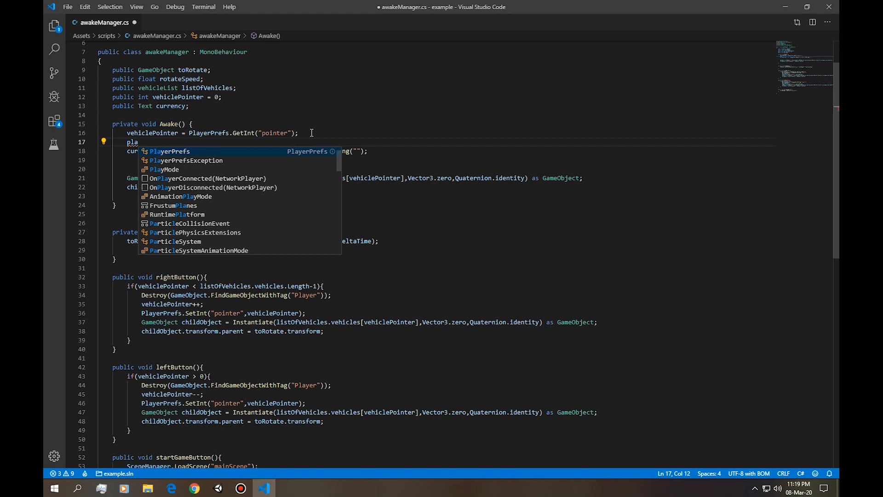
{"action": "key", "text": "Tab"}
{"action": "type", "text": ".set"}
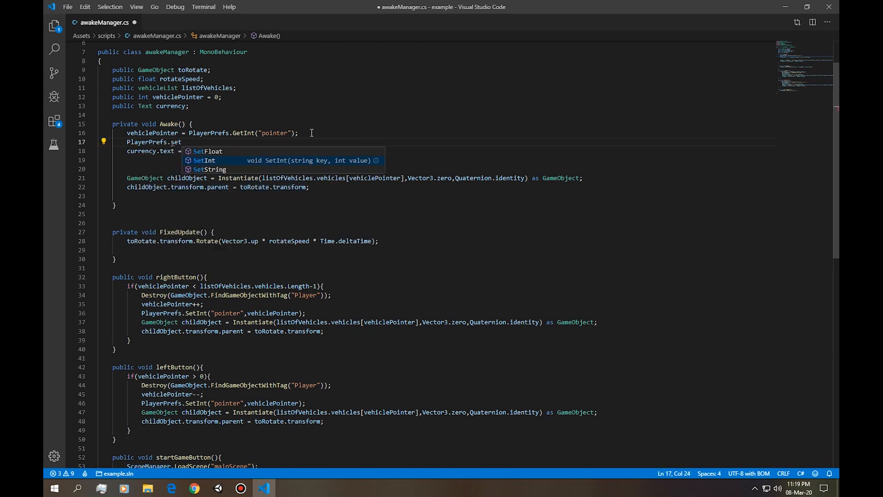
{"action": "key", "text": "Tab"}
{"action": "type", "text": "(\"\","}
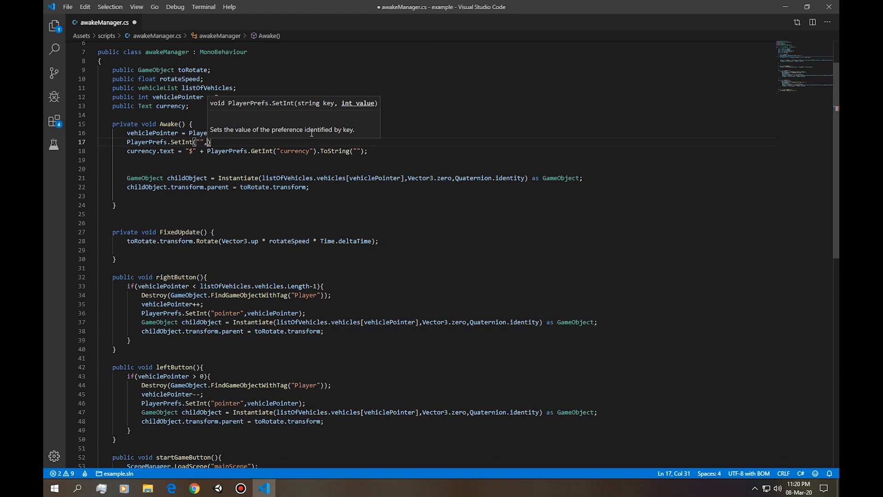
{"action": "type", "text": "15000"}
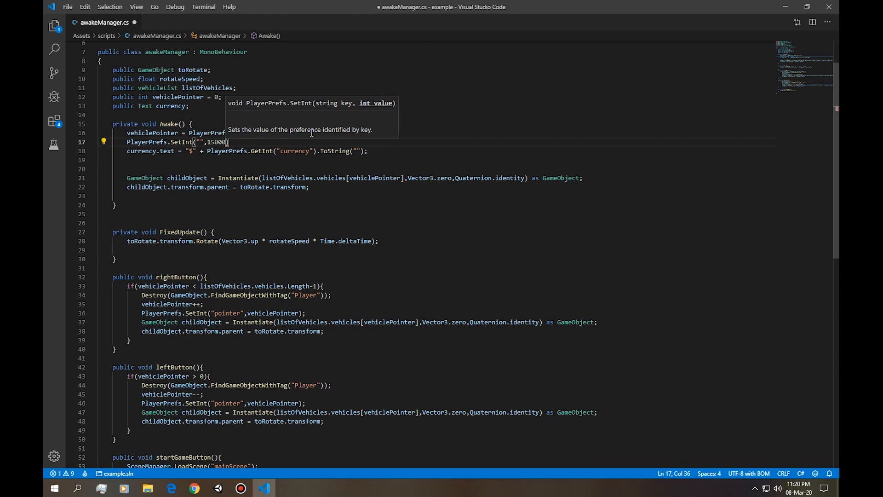
{"action": "type", "text": ");"}
Fill in currency as the SetInt key, save the script, and run the scene in Unity.
{"action": "double_click", "coordinate": [298, 151]}
{"action": "key", "text": "ctrl+c"}
{"action": "left_click", "coordinate": [203, 143]}
{"action": "key", "text": "ctrl+v"}
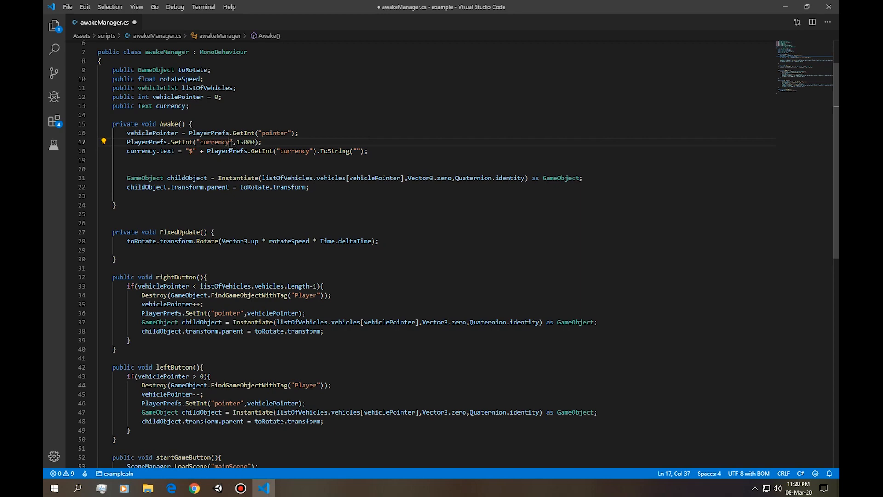
{"action": "key", "text": "ctrl+s"}
{"action": "key", "text": "alt+Tab"}
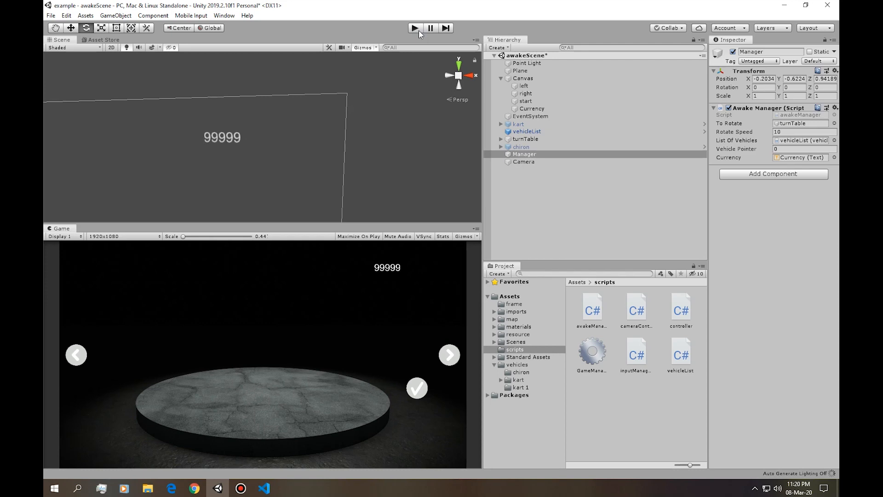
{"action": "left_click", "coordinate": [418, 29]}
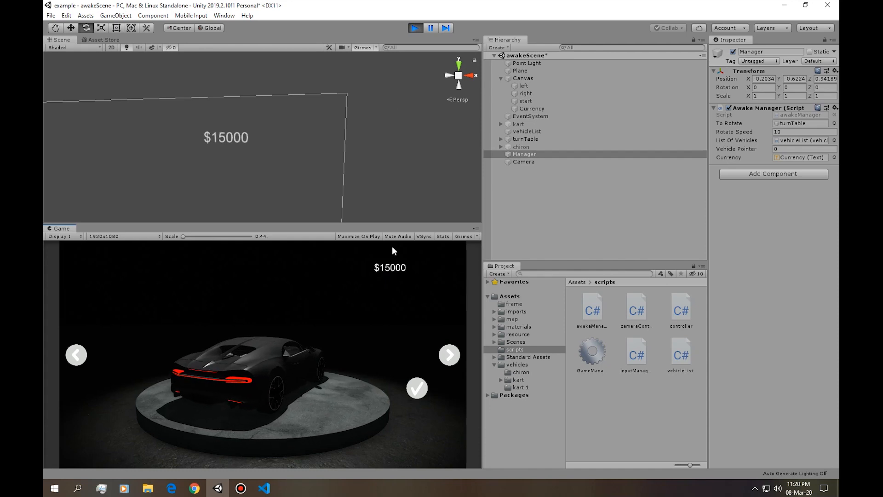
Delete the PlayerPrefs.SetInt("currency",15000); line from Awake in Visual Studio Code and return to Unity.
{"action": "left_click_drag", "start_coordinate": [127, 142], "coordinate": [268, 143]}
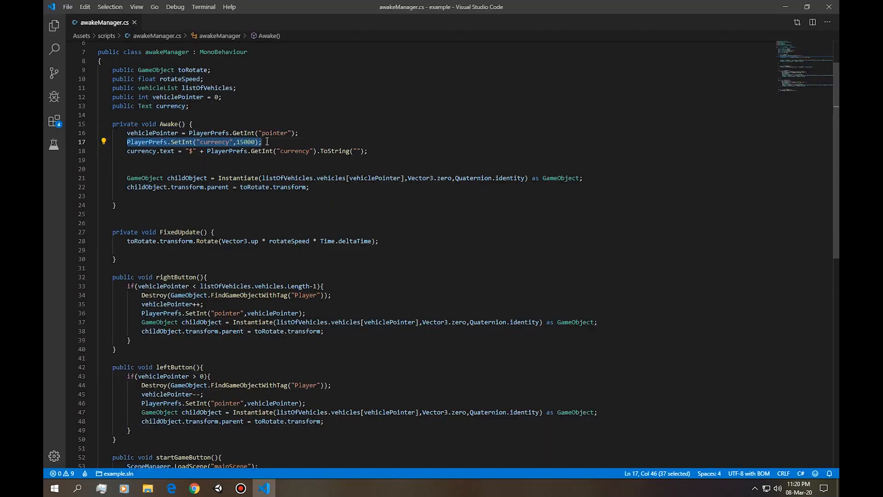
{"action": "key", "text": "Delete"}
{"action": "key", "text": "alt+Tab"}
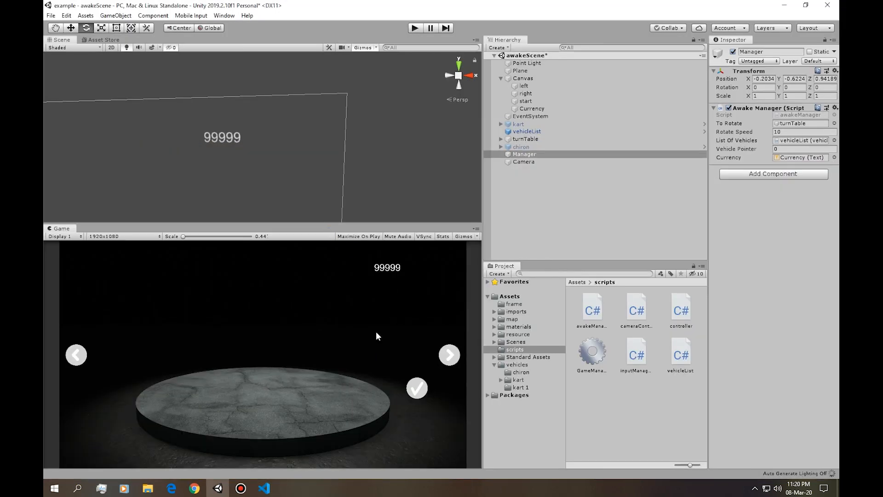
Clear the placeholder text of the Currency text object under Canvas.
{"action": "left_click", "coordinate": [538, 109]}
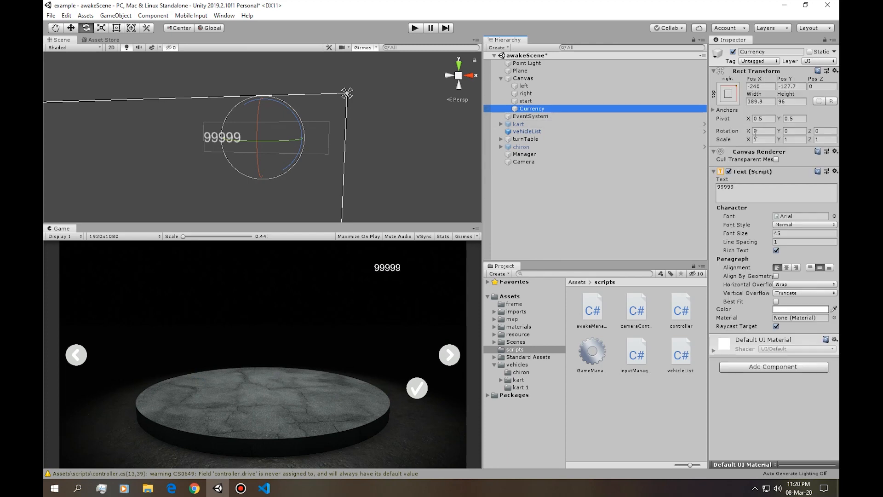
{"action": "left_click", "coordinate": [756, 186]}
{"action": "key", "text": "BackSpace"}
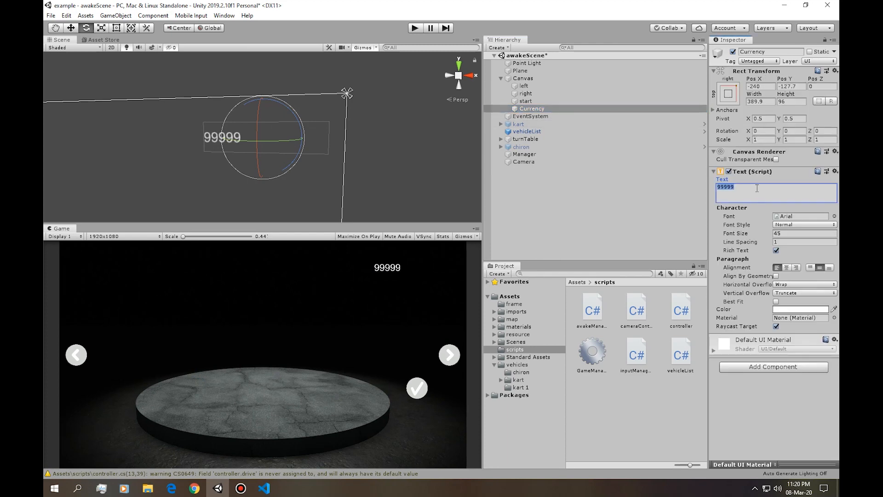
{"action": "left_click", "coordinate": [680, 185]}
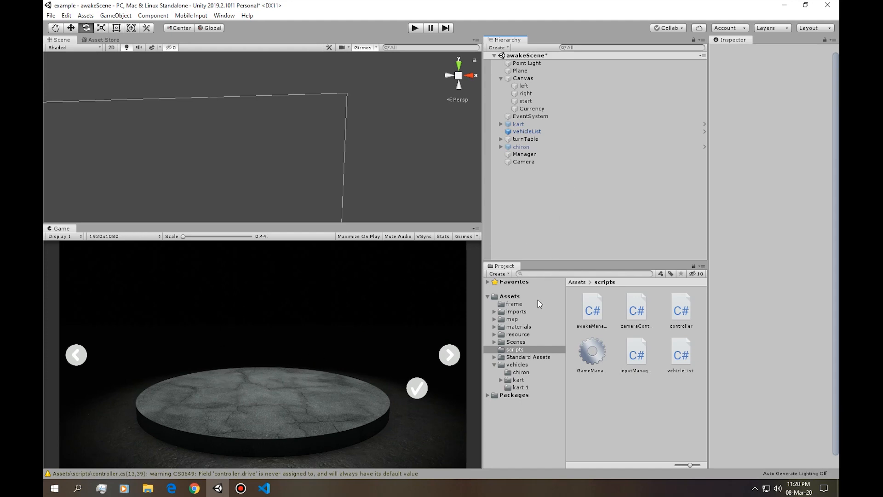
Open the controller script from the project's scripts folder in Visual Studio Code.
{"action": "left_click", "coordinate": [525, 363]}
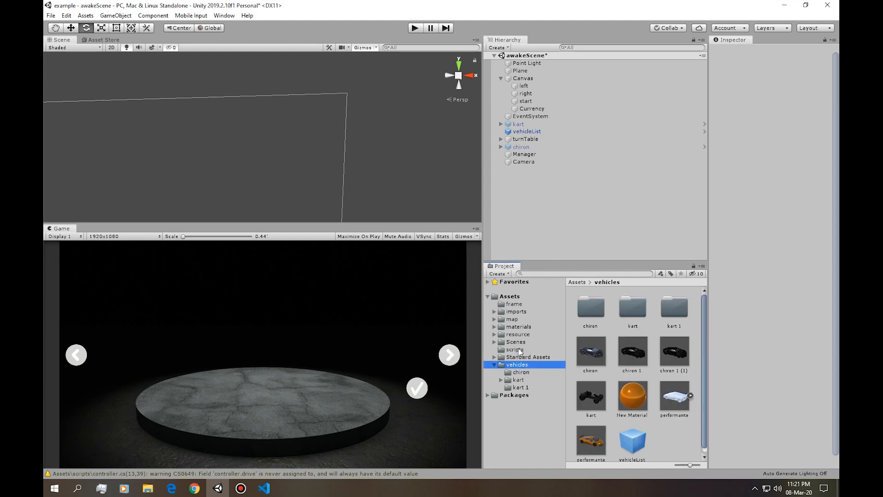
{"action": "left_click", "coordinate": [519, 344]}
{"action": "left_click", "coordinate": [520, 349]}
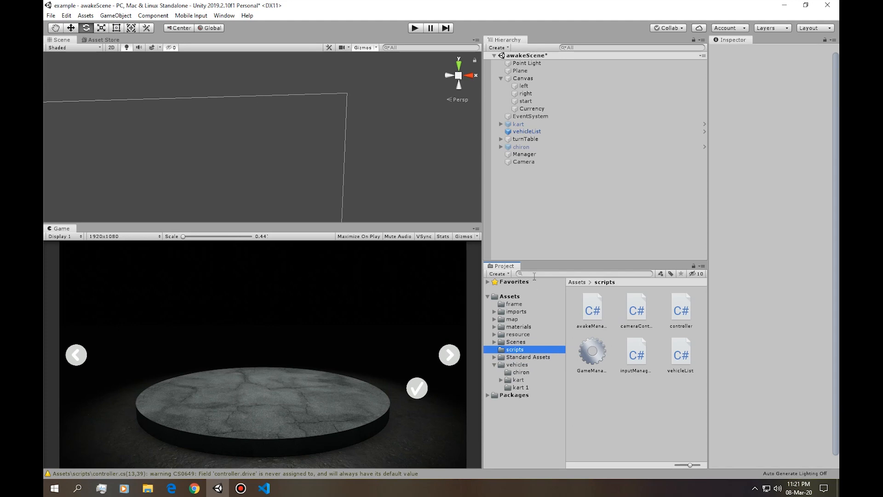
{"action": "double_click", "coordinate": [679, 310]}
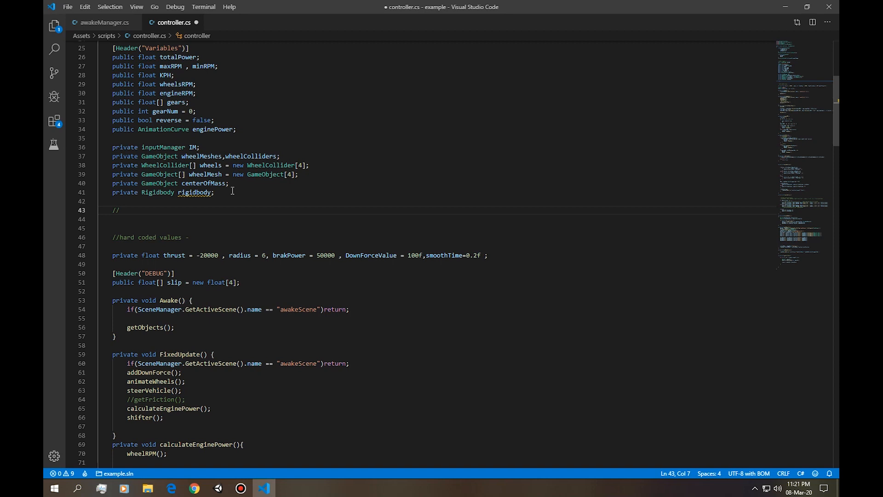
Complete the comment below the rigidbody declaration as //car Shop Values.
{"action": "type", "text": "car Shop Values"}
{"action": "key", "text": "Return"}
{"action": "type", "text": "["}
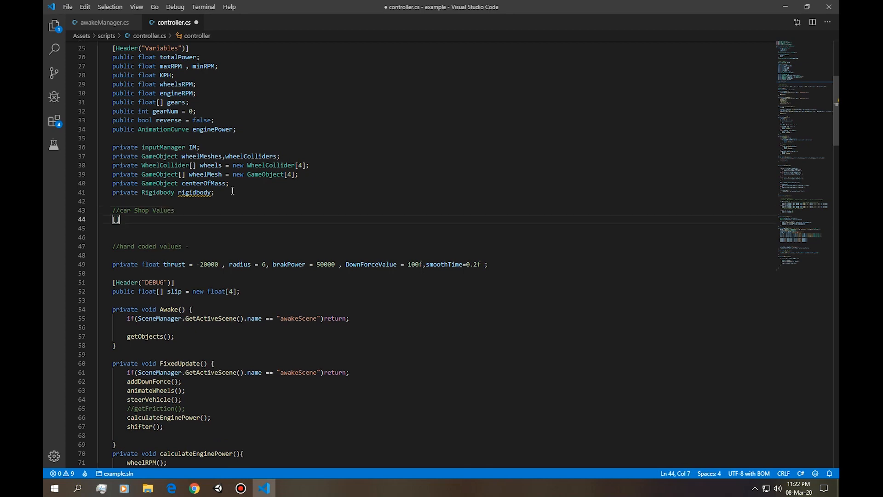
{"action": "key", "text": "BackSpace"}
Declare public int carPrice ,carName; below the car Shop Values comment and save controller.cs.
{"action": "type", "text": "public fl"}
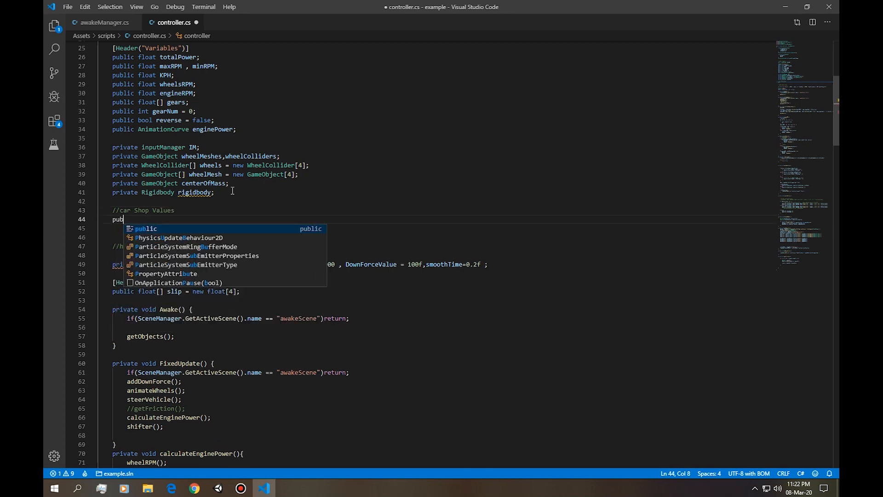
{"action": "key", "text": "BackSpace"}
{"action": "key", "text": "BackSpace"}
{"action": "type", "text": "int carPrice "}
{"action": "type", "text": ";"}
{"action": "key", "text": "BackSpace"}
{"action": "type", "text": "carName;"}
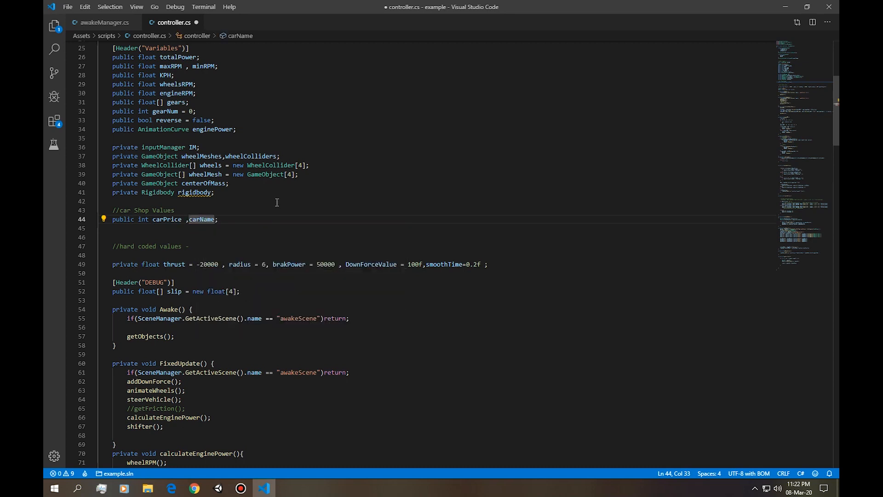
{"action": "left_click_drag", "start_coordinate": [112, 219], "coordinate": [217, 219]}
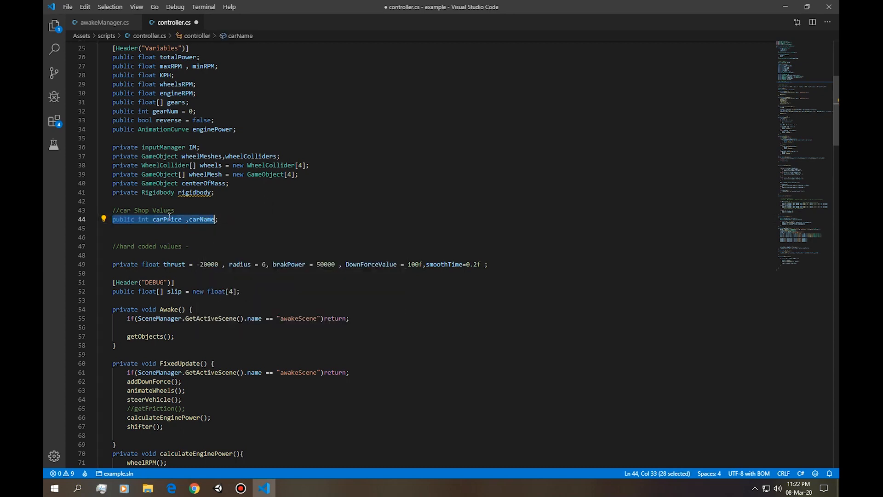
{"action": "left_click", "coordinate": [159, 222]}
{"action": "key", "text": "ctrl+s"}
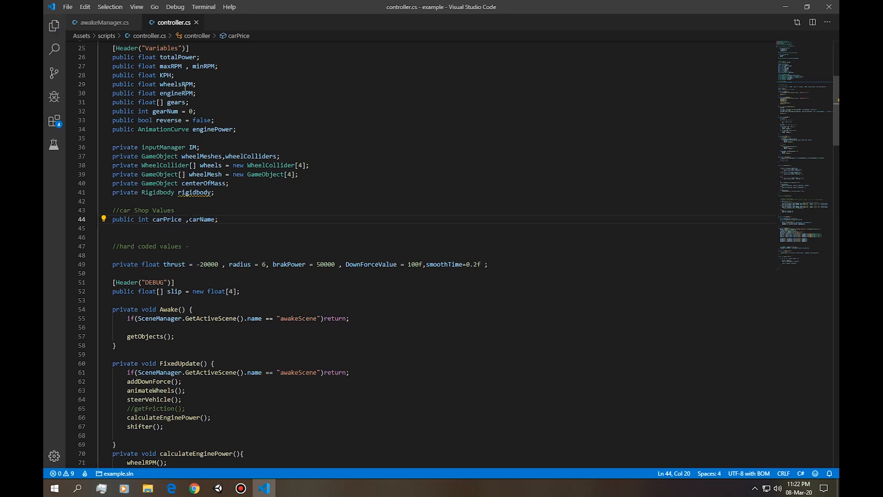
Switch to Unity and set Car Price to 9600 on the chiron prefab in the vehicles folder.
{"action": "key", "text": "alt+Tab"}
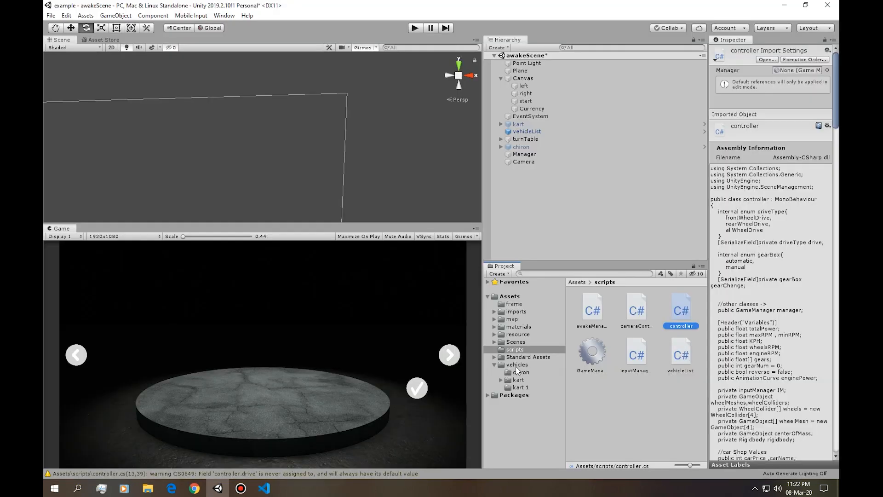
{"action": "left_click", "coordinate": [602, 343]}
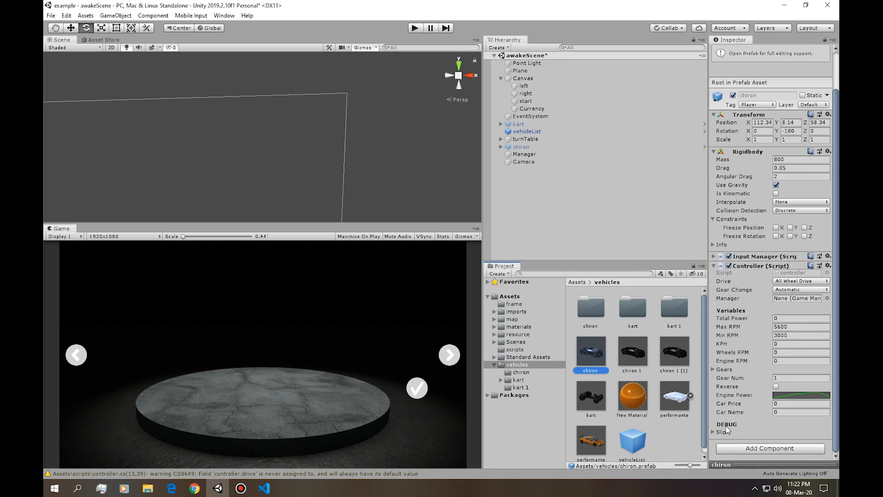
{"action": "left_click", "coordinate": [768, 405]}
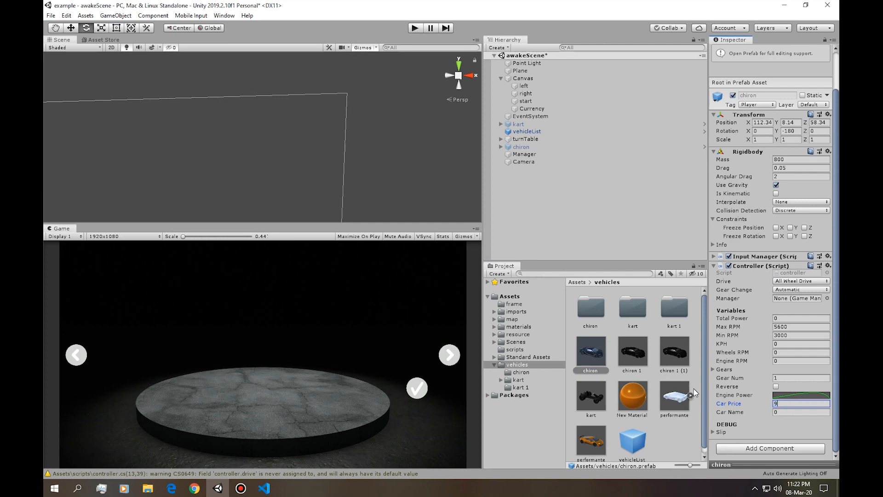
{"action": "left_click", "coordinate": [777, 413]}
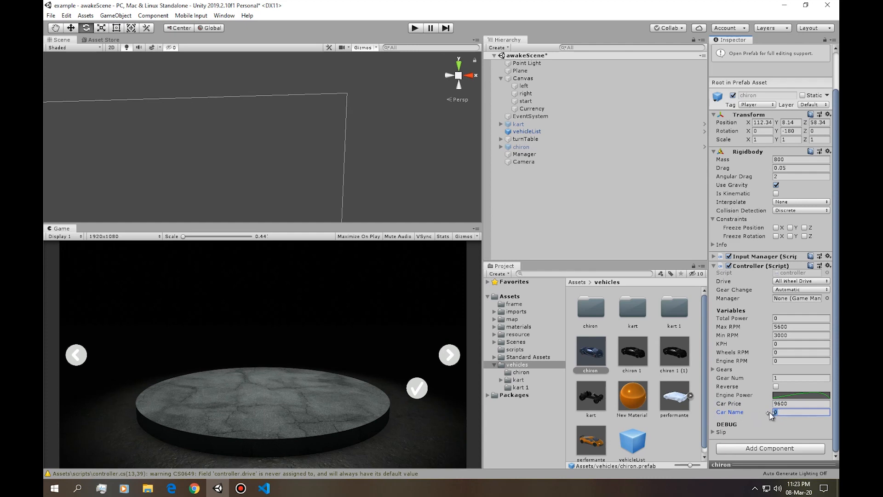
In controller.cs, end the carPrice declaration with a semicolon and declare carName on its own line as a public string.
{"action": "key", "text": "alt+Tab"}
{"action": "left_click", "coordinate": [187, 220]}
{"action": "key", "text": "BackSpace"}
{"action": "type", "text": ";"}
{"action": "key", "text": "Return"}
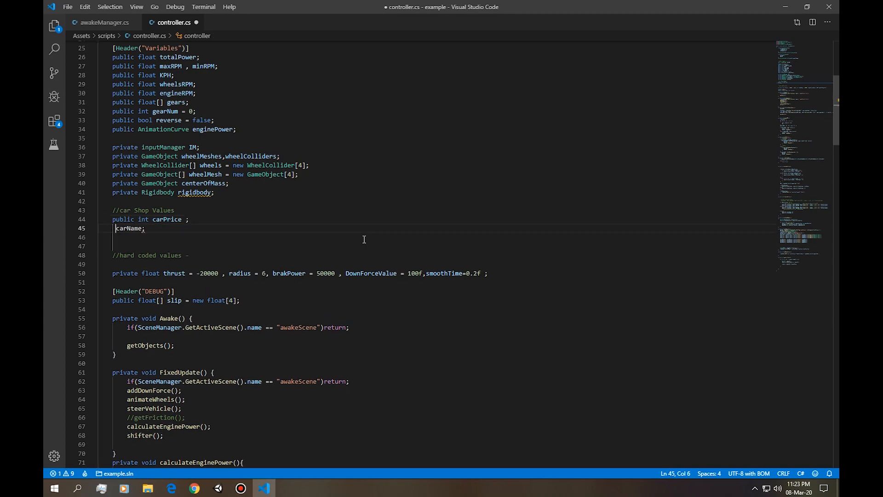
{"action": "type", "text": "public string"}
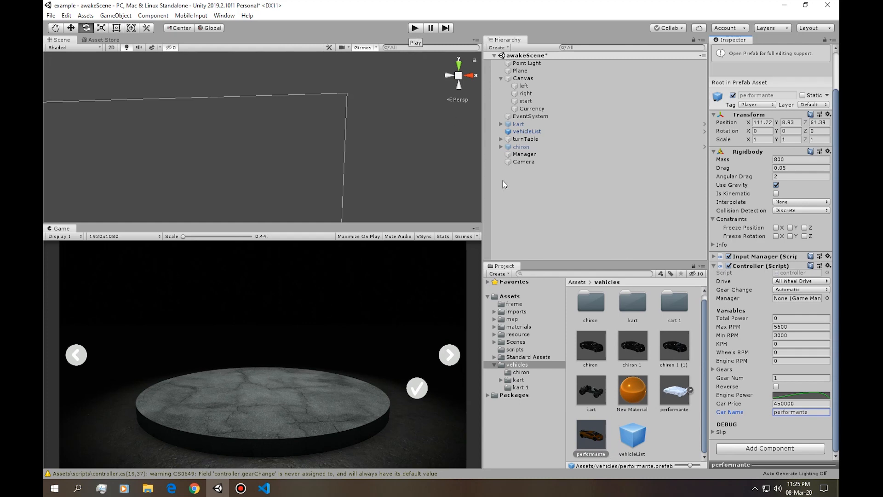
Run the scene and inspect the chiron prefab's controller values and its spawned clone under turnTable.
{"action": "left_click", "coordinate": [418, 28]}
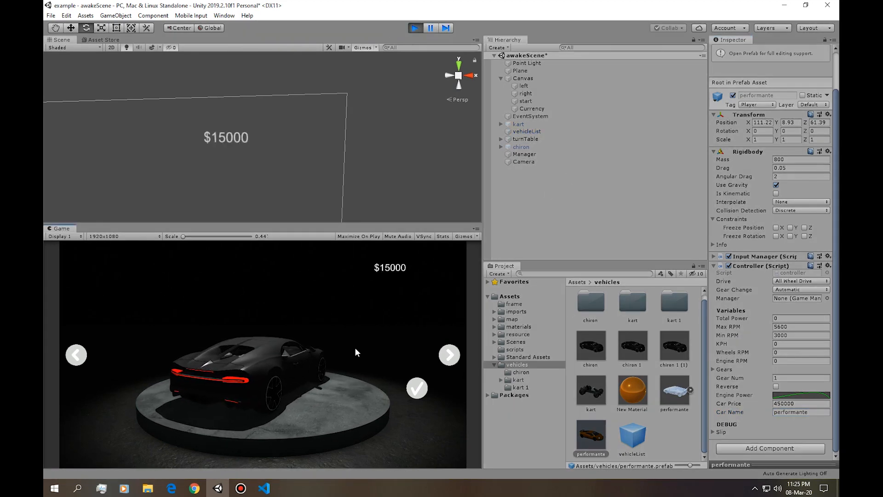
{"action": "left_click", "coordinate": [600, 341]}
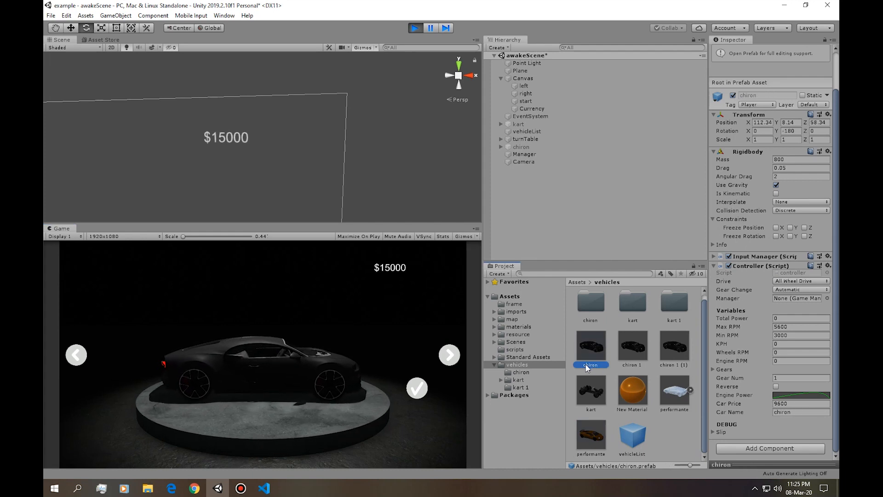
{"action": "left_click", "coordinate": [501, 139]}
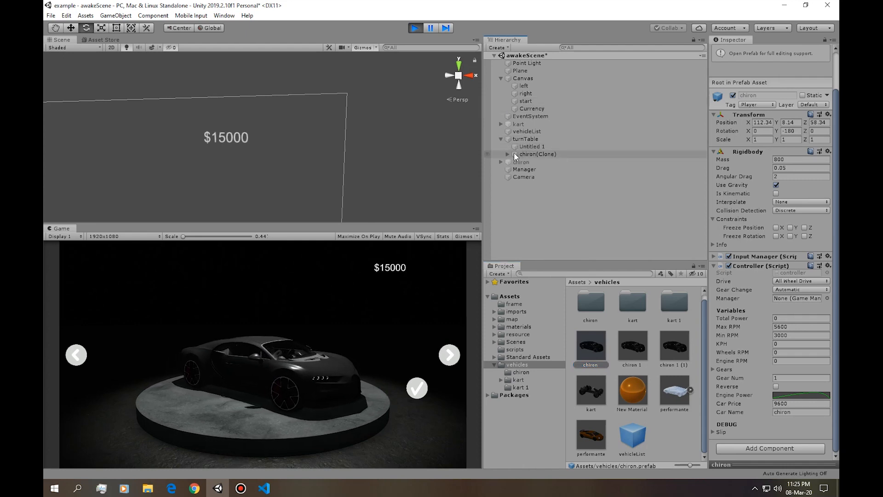
{"action": "left_click", "coordinate": [547, 154]}
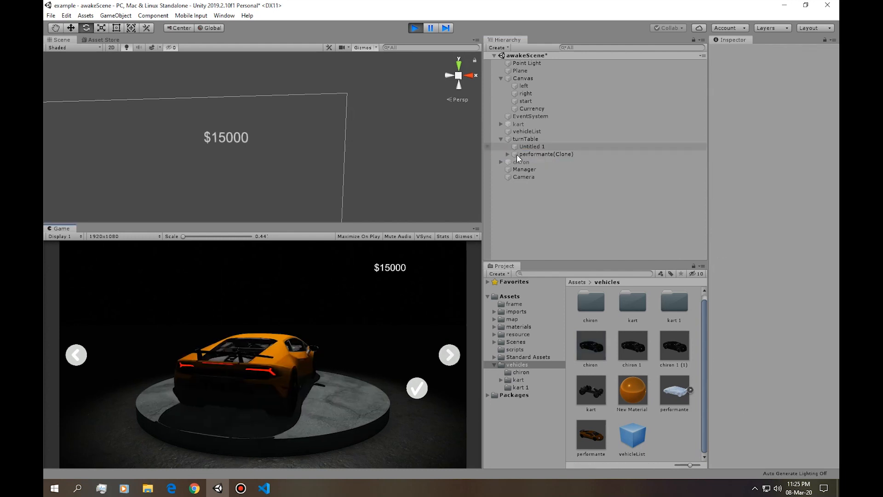
Inspect the Car Price and Car Name values on the spawned performante(Clone) under turnTable.
{"action": "left_click", "coordinate": [508, 155]}
{"action": "left_click", "coordinate": [507, 154]}
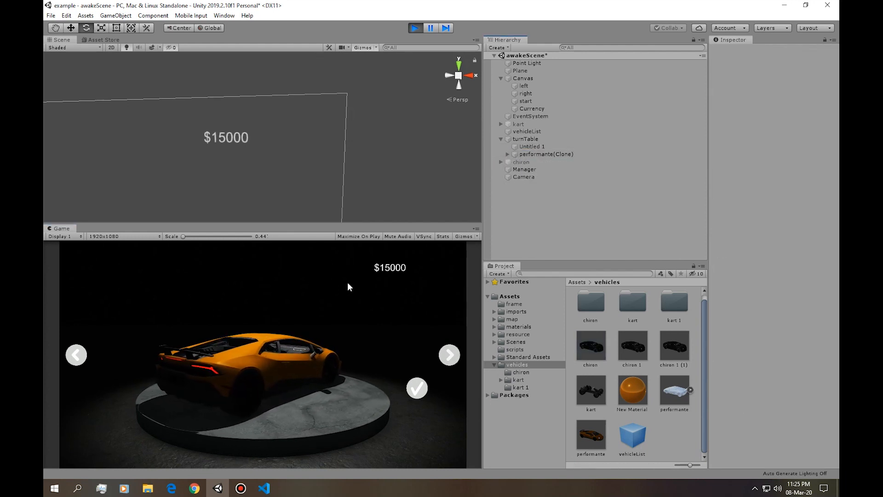
{"action": "left_click", "coordinate": [548, 155]}
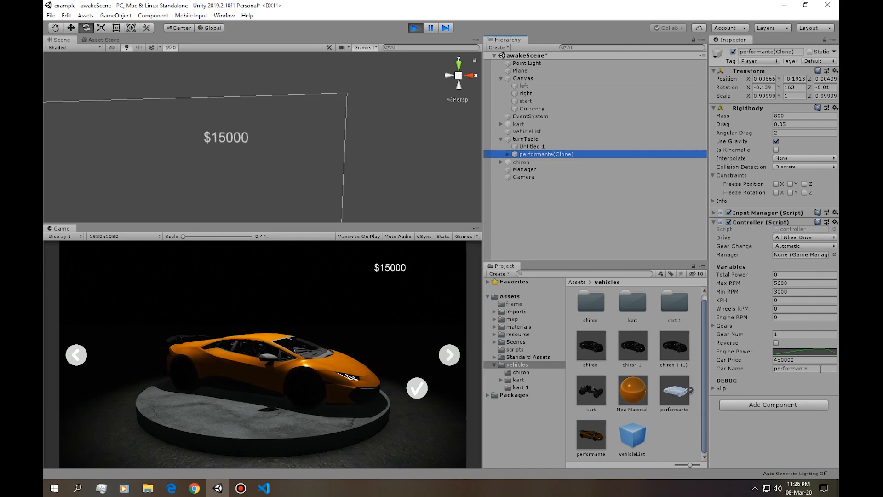
{"action": "left_click", "coordinate": [784, 369]}
{"action": "left_click", "coordinate": [816, 369]}
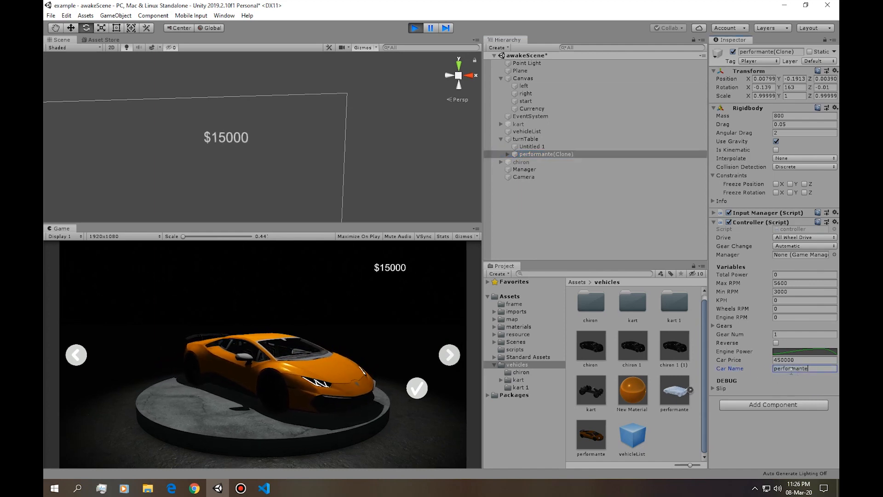
Stop play mode and enter 222 as placeholder text on the Currency object under Canvas.
{"action": "left_click", "coordinate": [567, 229]}
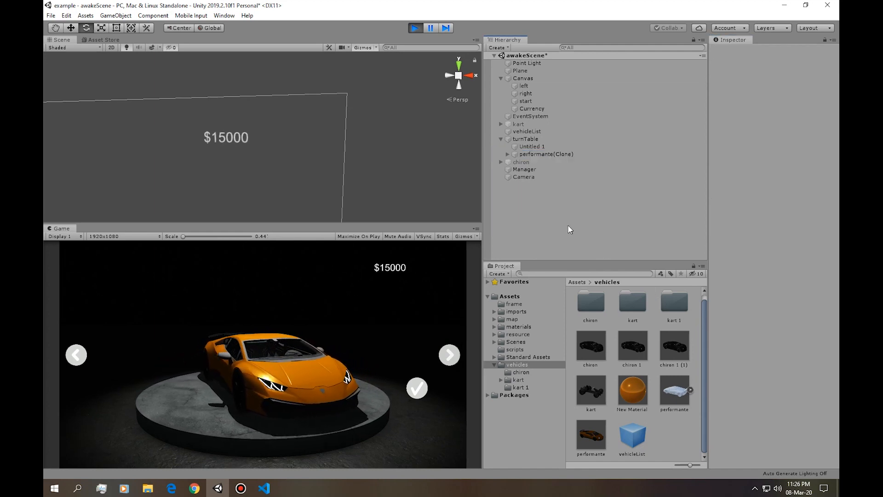
{"action": "left_click", "coordinate": [416, 28]}
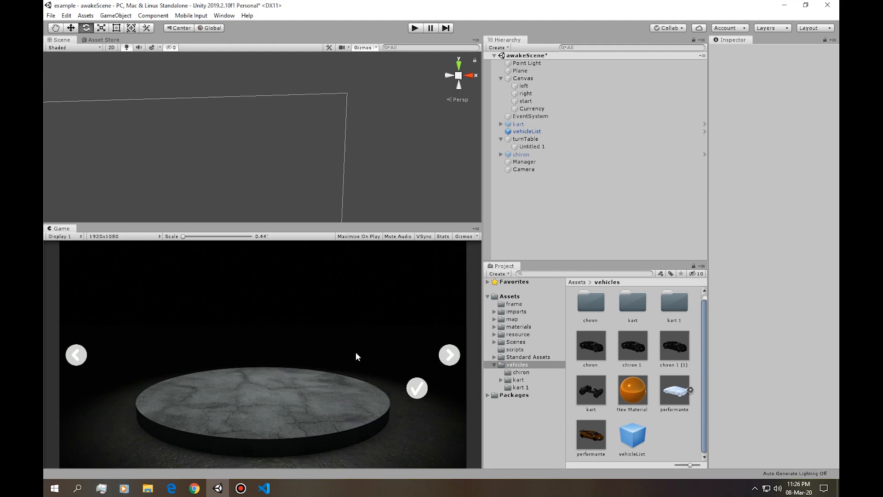
{"action": "left_click", "coordinate": [531, 108]}
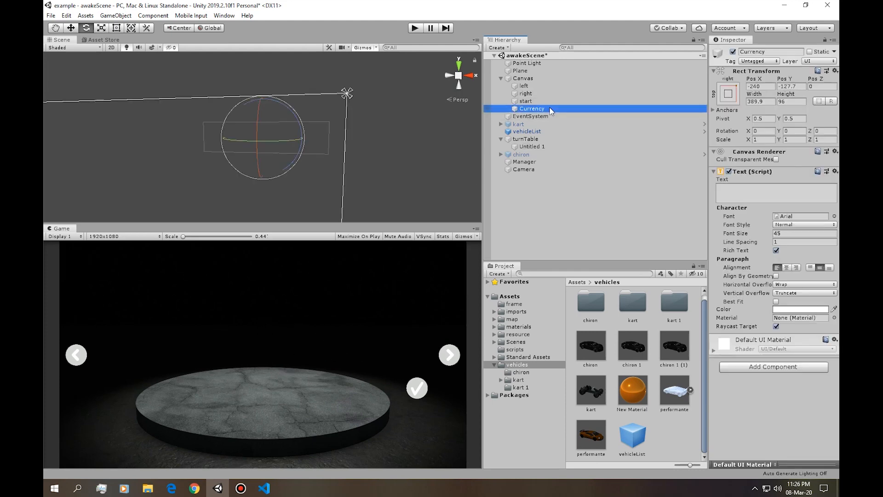
{"action": "left_click", "coordinate": [752, 192]}
{"action": "type", "text": "222"}
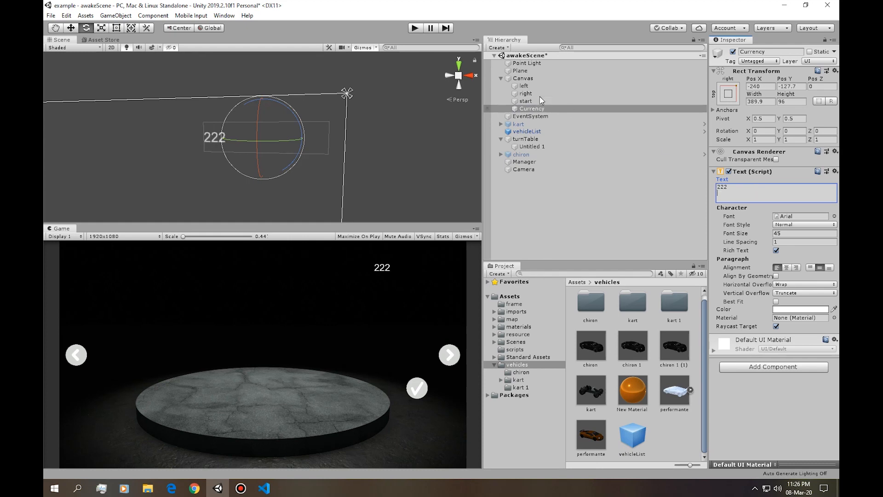
Duplicate Currency as carPrice, anchored bottom right at Pos X -485.33 and Pos Y 188.7, with font size 70 and empty text.
{"action": "left_click", "coordinate": [616, 109]}
{"action": "key", "text": "ctrl+d"}
{"action": "left_click", "coordinate": [776, 51]}
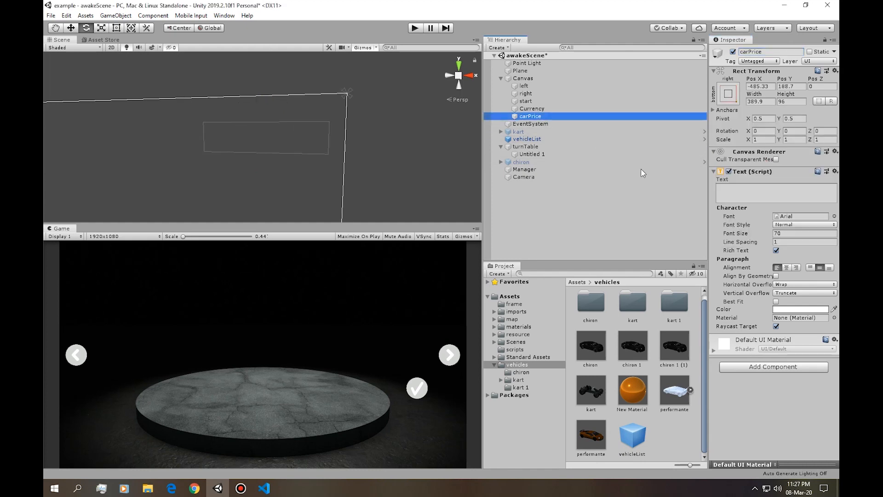
Check the Awake Manager references on Manager, and duplicate the carPrice text under Canvas.
{"action": "left_click", "coordinate": [548, 109]}
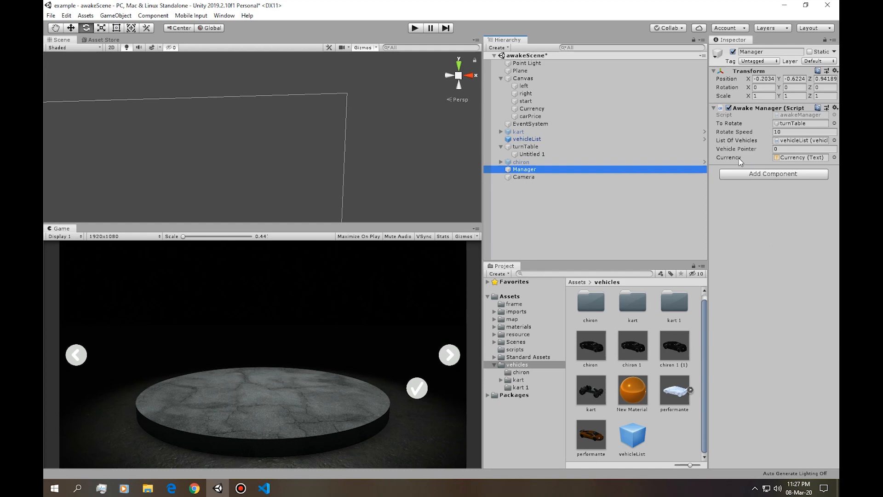
{"action": "left_click", "coordinate": [811, 115]}
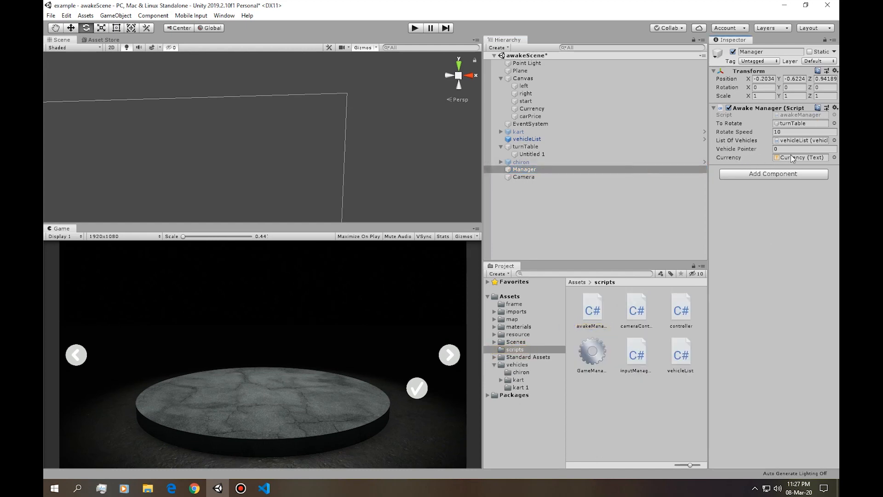
{"action": "left_click", "coordinate": [528, 117]}
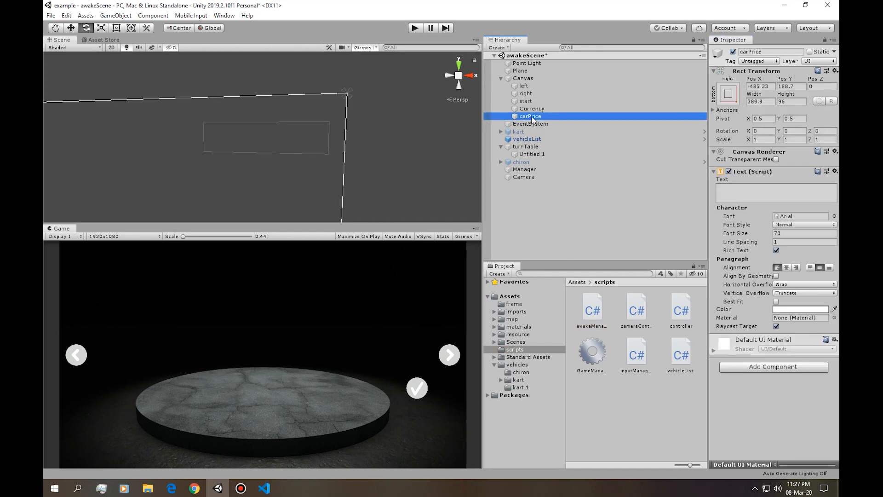
{"action": "key", "text": "ctrl+d"}
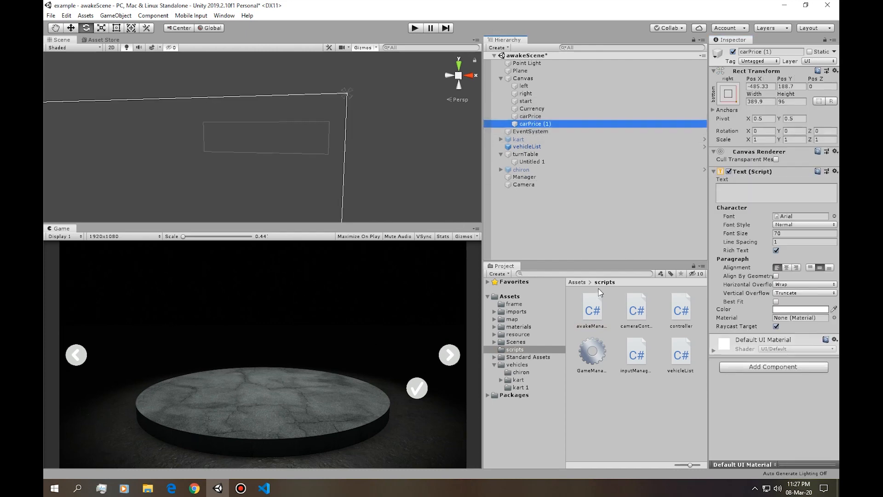
{"action": "key", "text": "f"}
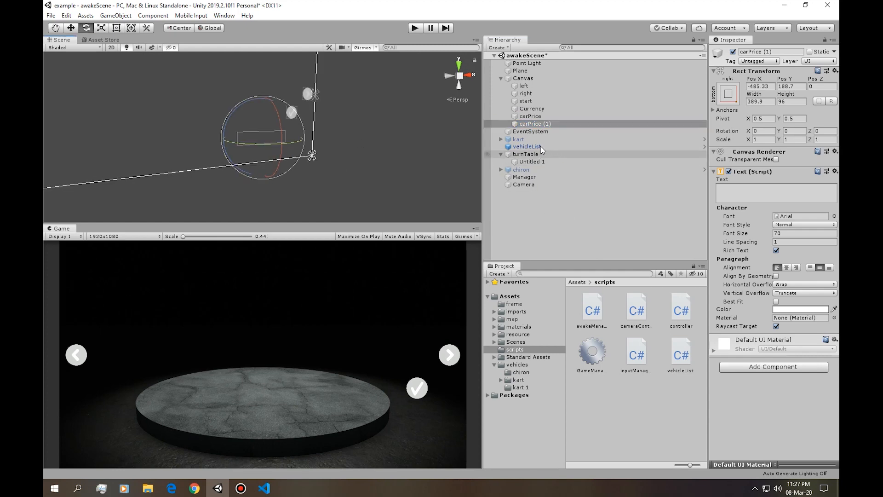
Set the text of the original carPrice object to 200.
{"action": "left_click", "coordinate": [543, 116]}
{"action": "left_click", "coordinate": [757, 186]}
{"action": "type", "text": "200"}
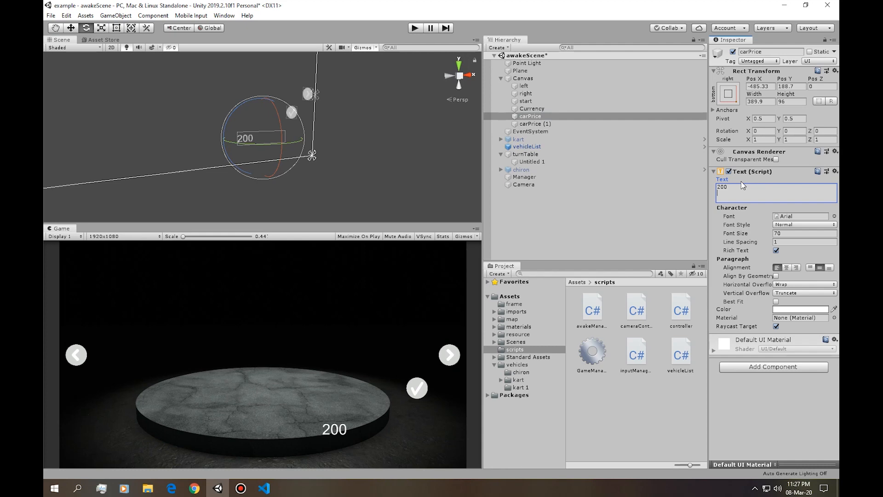
Try renaming the carPrice duplicate, and undo its creation so only the original carPrice remains.
{"action": "left_click", "coordinate": [586, 124]}
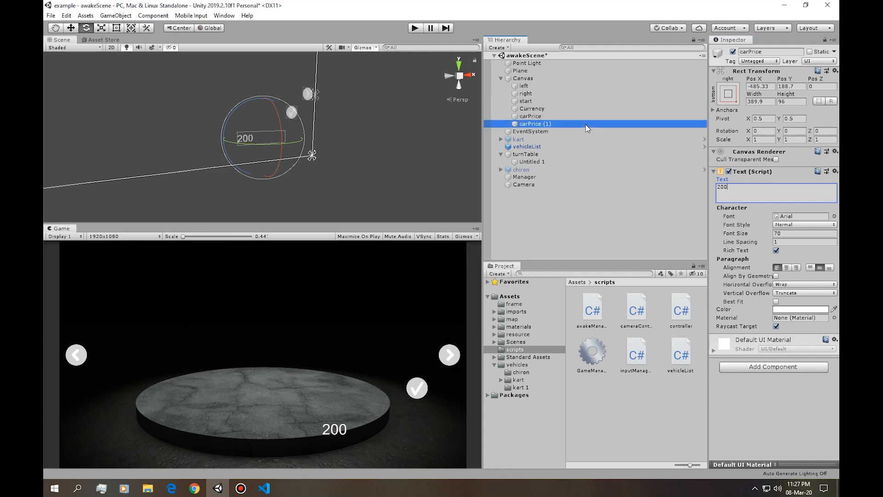
{"action": "left_click", "coordinate": [777, 53]}
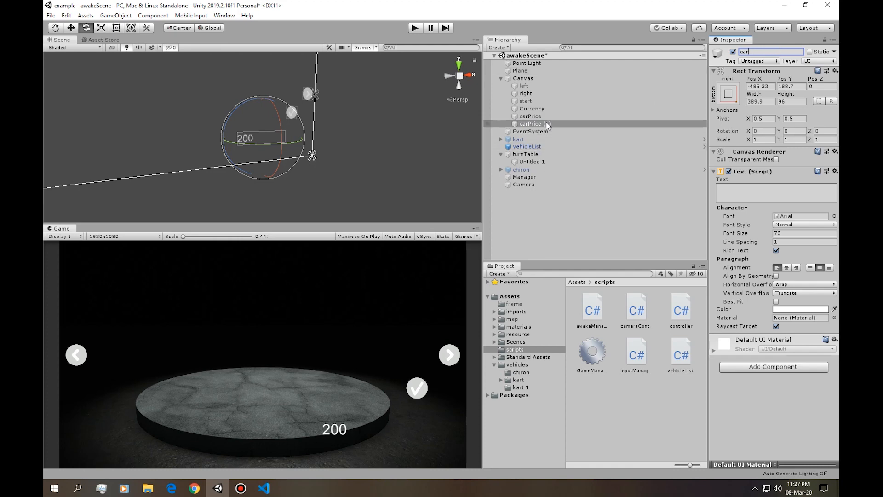
{"action": "key", "text": "ctrl+z"}
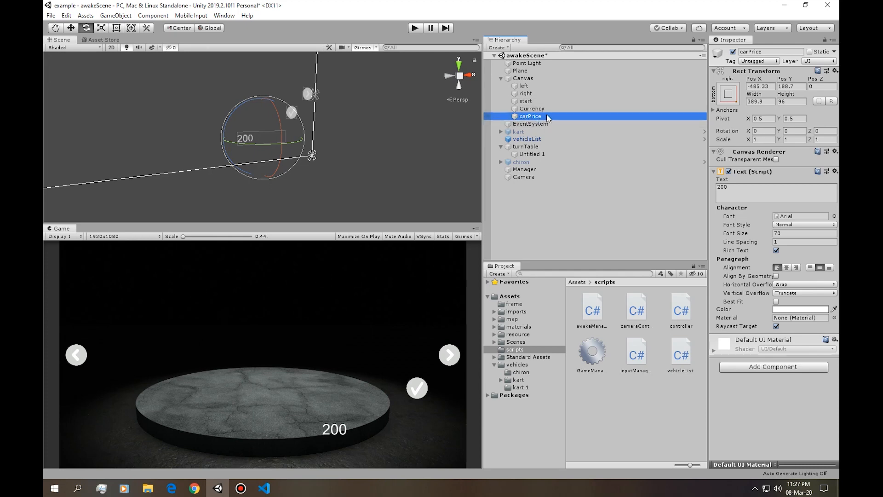
Rename the carPrice text object to carInfo.
{"action": "left_click", "coordinate": [773, 52]}
{"action": "type", "text": "carInfo"}
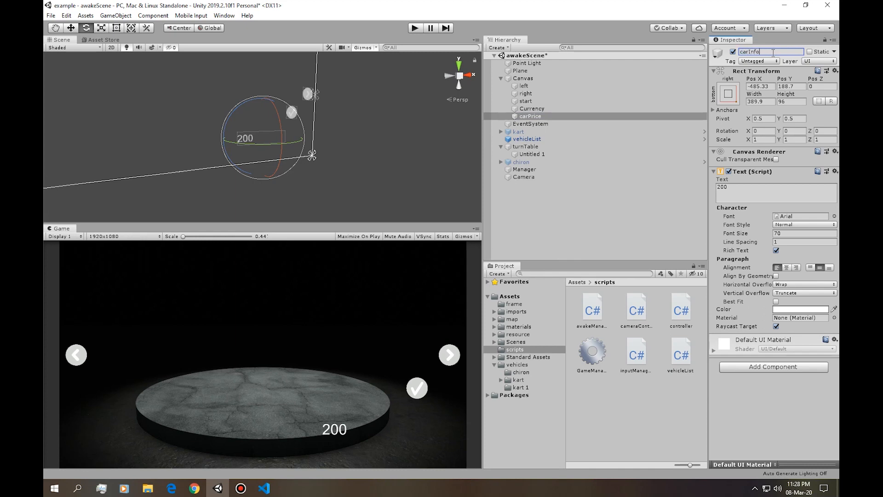
{"action": "left_click", "coordinate": [539, 177]}
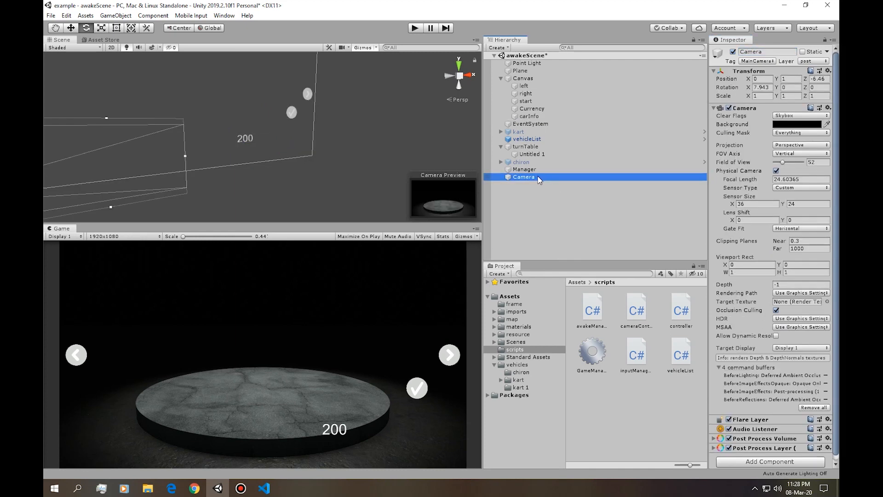
Open the awakeManager script attached to the Manager object in Visual Studio Code.
{"action": "left_click", "coordinate": [538, 169]}
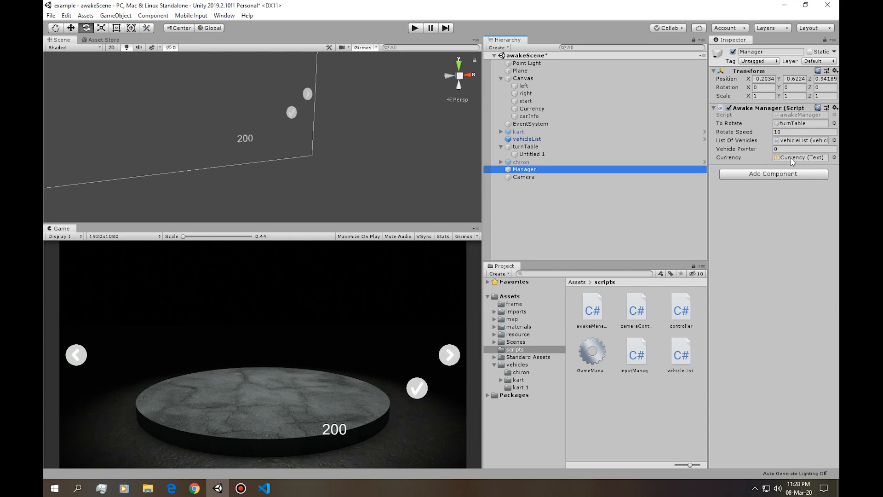
{"action": "left_click", "coordinate": [791, 116]}
{"action": "double_click", "coordinate": [791, 116]}
{"action": "left_click", "coordinate": [146, 131]}
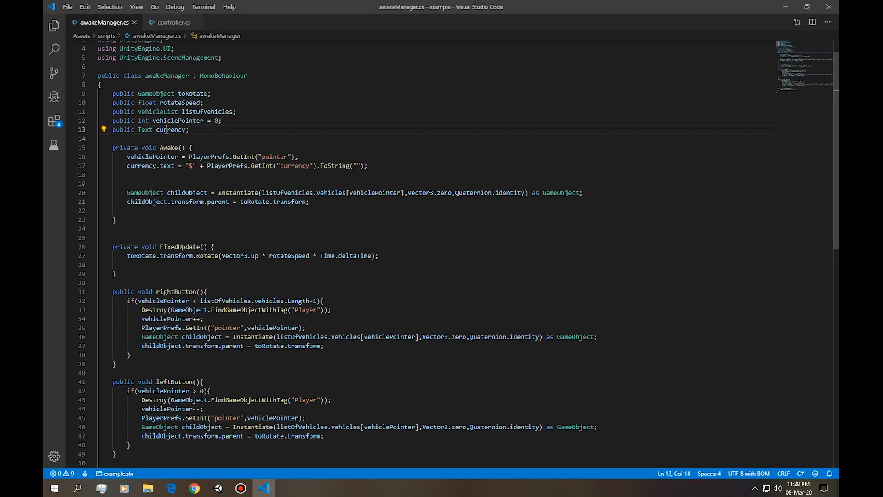
Declare a public Text variable carInfo directly below the currency declaration in awakeManager.cs.
{"action": "double_click", "coordinate": [167, 130]}
{"action": "type", "text": "cre"}
{"action": "key", "text": "ctrl+z"}
{"action": "key", "text": "ctrl+z"}
{"action": "key", "text": "ctrl+z"}
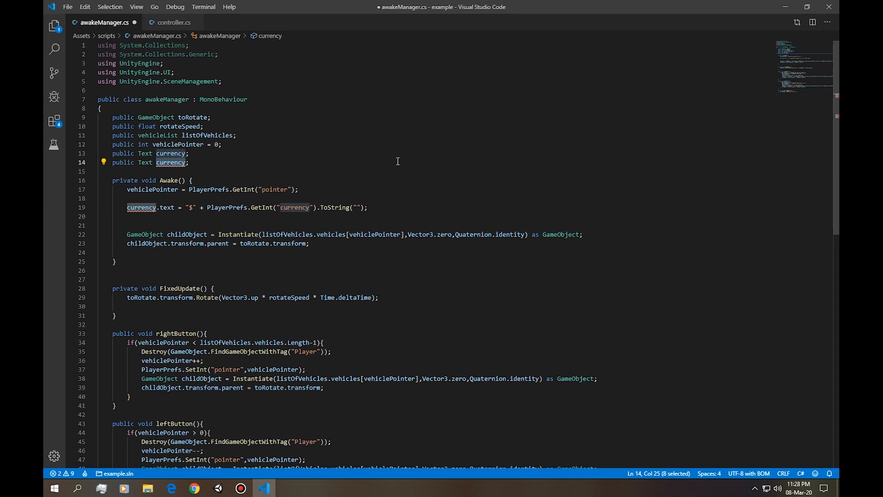
{"action": "type", "text": "car"}
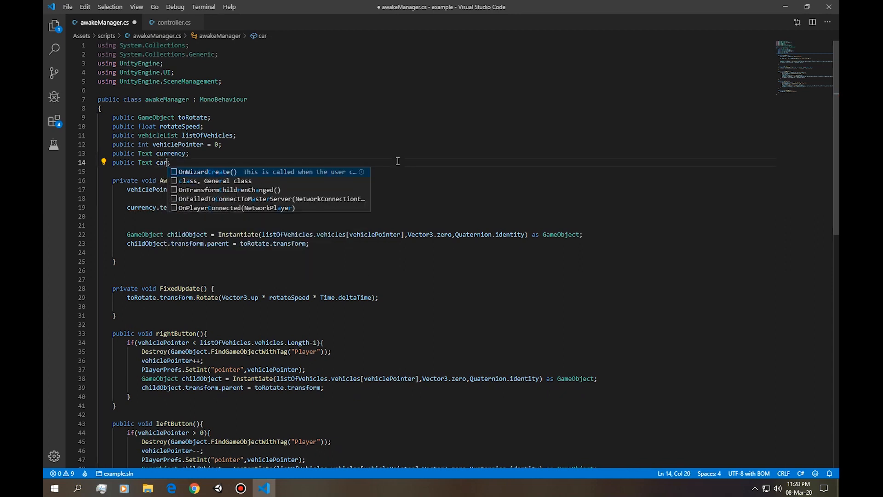
{"action": "type", "text": "Info"}
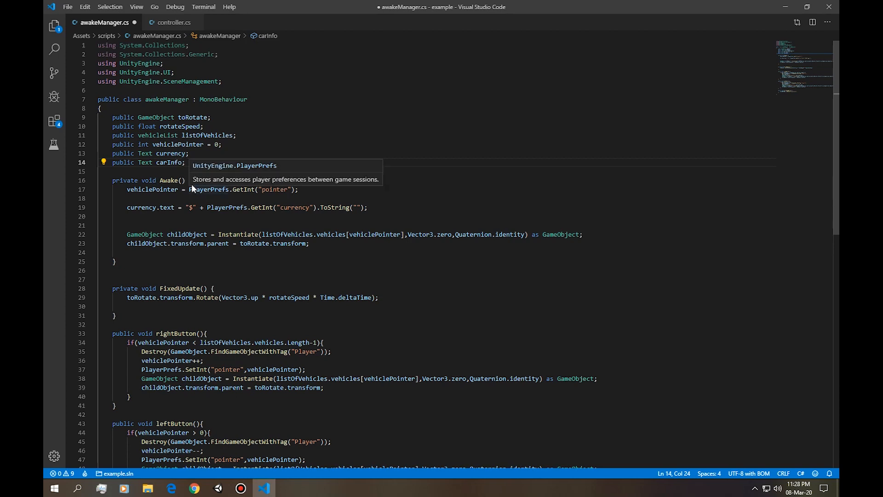
Switch to Unity, check the chiron prefab's Car Price and Car Name in its controller, and return to awakeManager.cs.
{"action": "key", "text": "alt+Tab"}
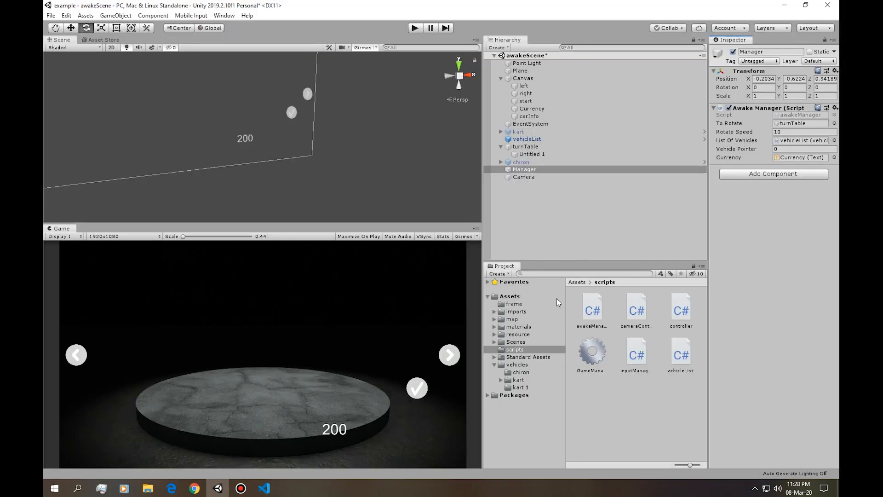
{"action": "left_click", "coordinate": [516, 365]}
{"action": "left_click", "coordinate": [603, 351]}
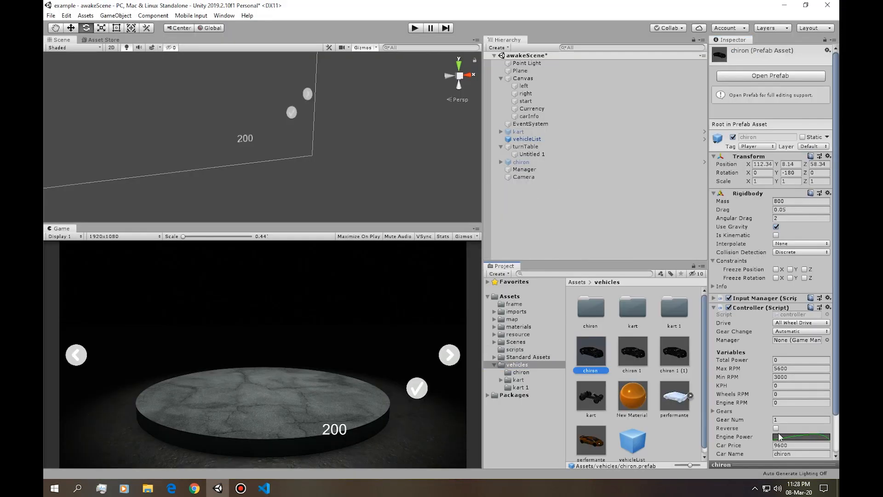
{"action": "scroll", "coordinate": [778, 435], "scroll_direction": "down", "scroll_amount": 3}
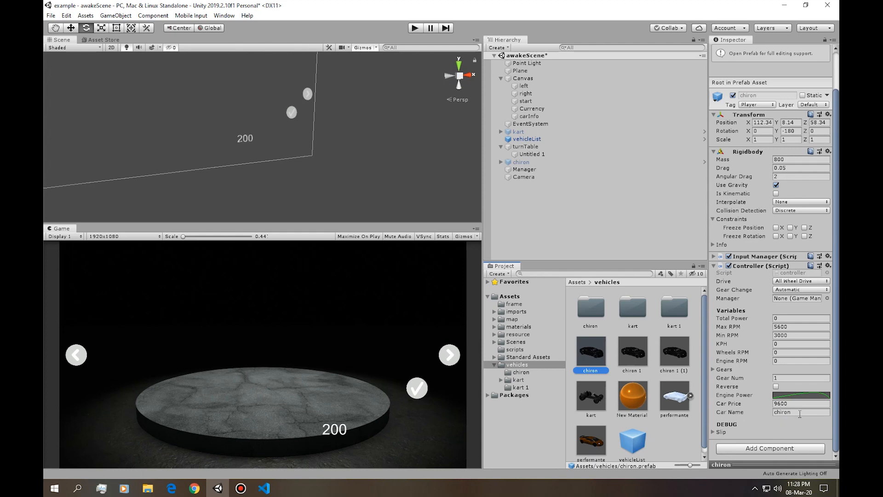
{"action": "key", "text": "alt+Tab"}
{"action": "left_click", "coordinate": [225, 197]}
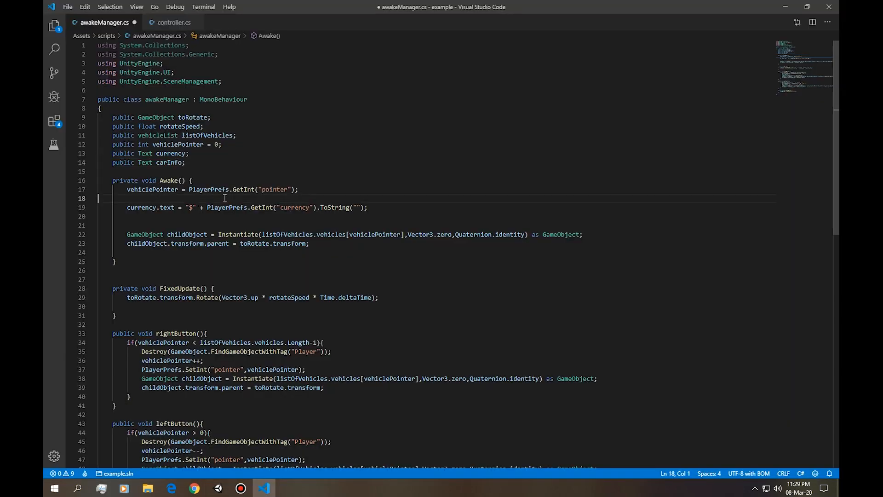
{"action": "key", "text": "BackSpace"}
{"action": "key", "text": "Return"}
{"action": "left_click_drag", "start_coordinate": [341, 246], "coordinate": [249, 241]}
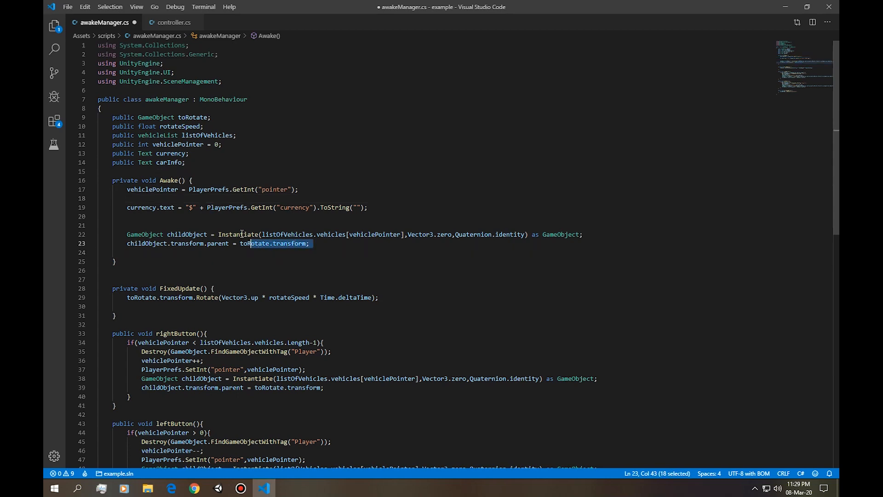
{"action": "double_click", "coordinate": [241, 234]}
{"action": "scroll", "coordinate": [322, 169], "scroll_direction": "down", "scroll_amount": 4}
{"action": "left_click", "coordinate": [218, 134]}
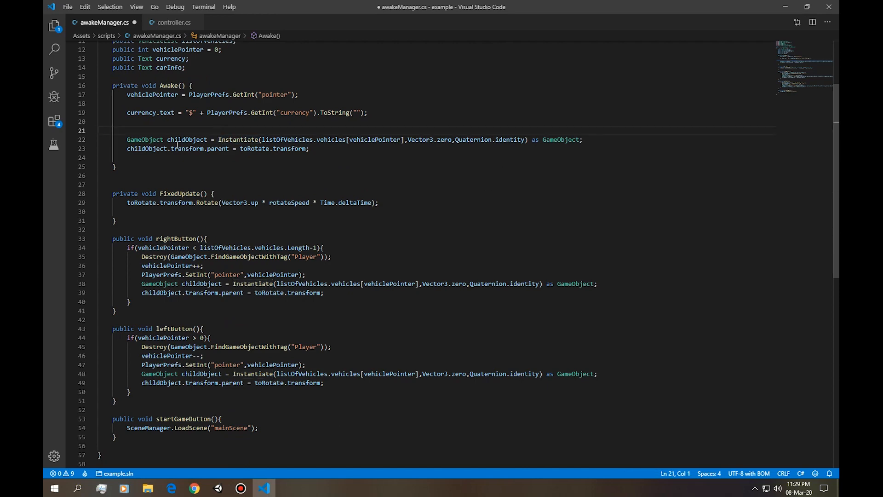
{"action": "left_click_drag", "start_coordinate": [141, 156], "coordinate": [57, 142]}
In Awake(), below the childObject parenting line, begin a statement with carInfo.text = listOfVehicles.vehicles[].
{"action": "left_click", "coordinate": [317, 149]}
{"action": "key", "text": "Return"}
{"action": "scroll", "coordinate": [299, 146], "scroll_direction": "up", "scroll_amount": 2}
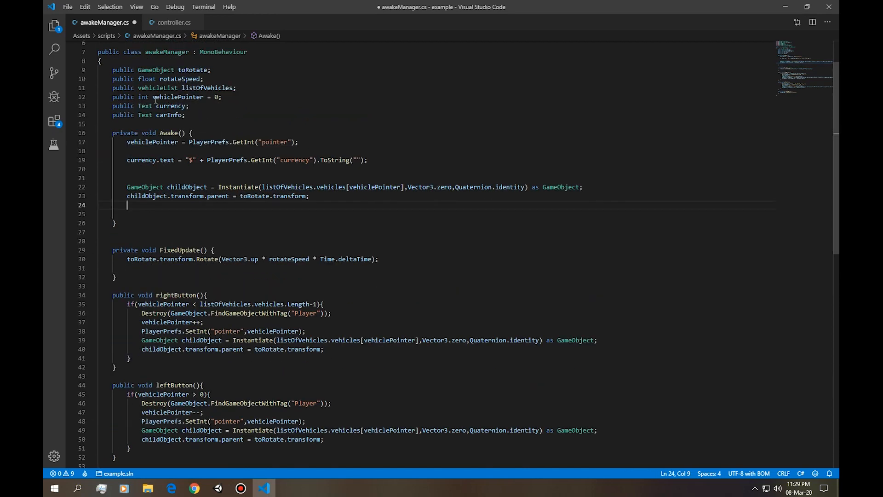
{"action": "type", "text": "car"}
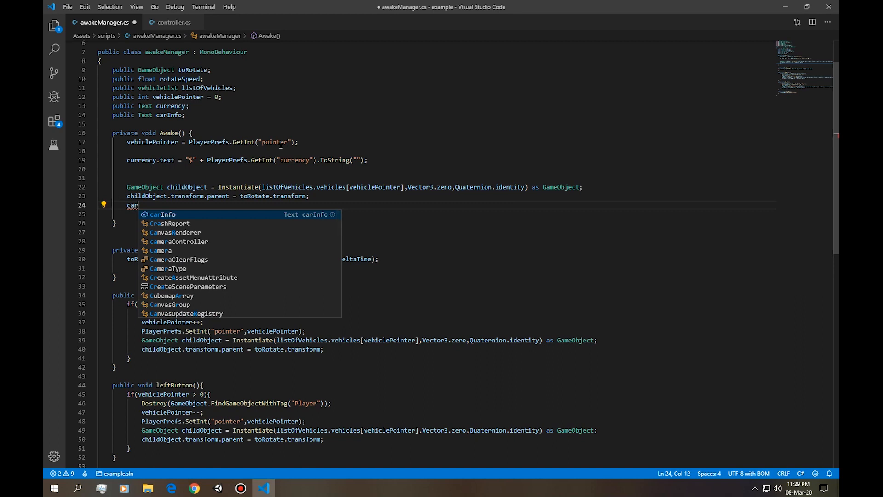
{"action": "type", "text": "Info."}
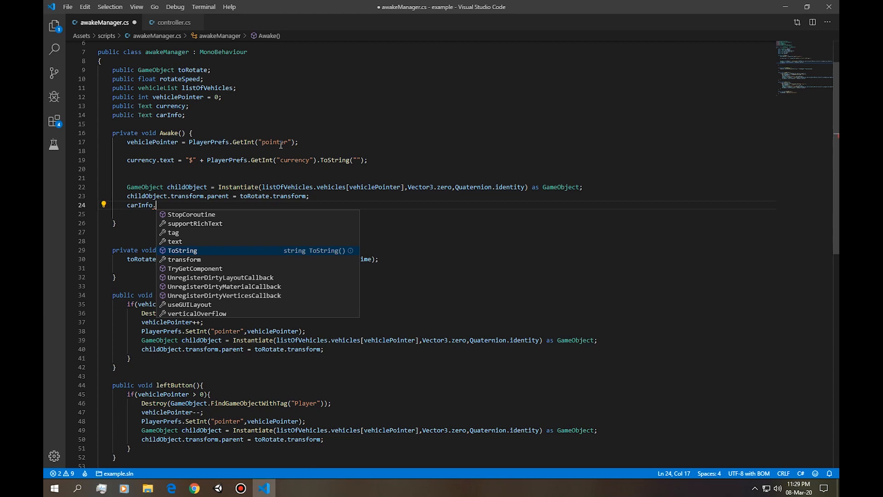
{"action": "type", "text": "text ="}
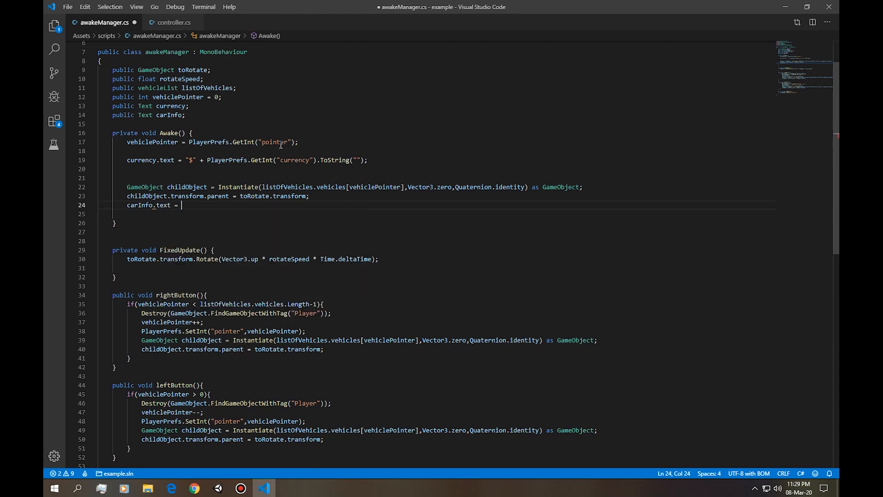
{"action": "scroll", "coordinate": [211, 255], "scroll_direction": "up", "scroll_amount": 2}
{"action": "type", "text": "listOfVehicles.v"}
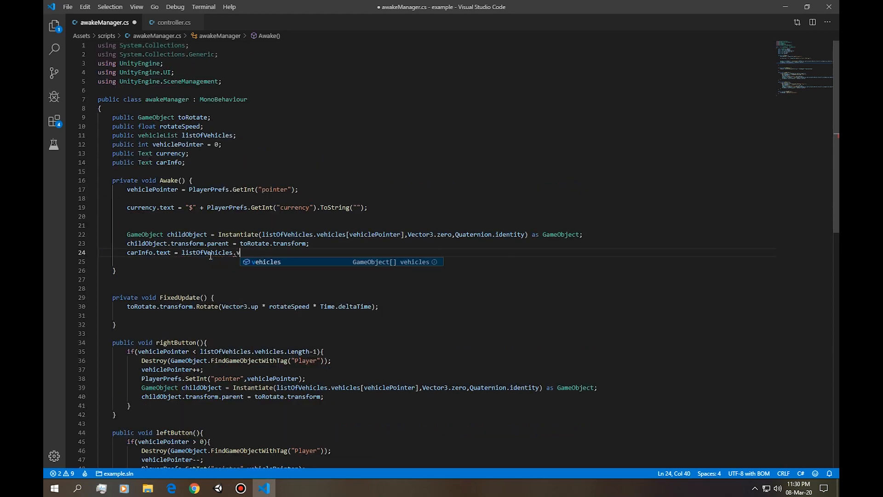
{"action": "key", "text": "Tab"}
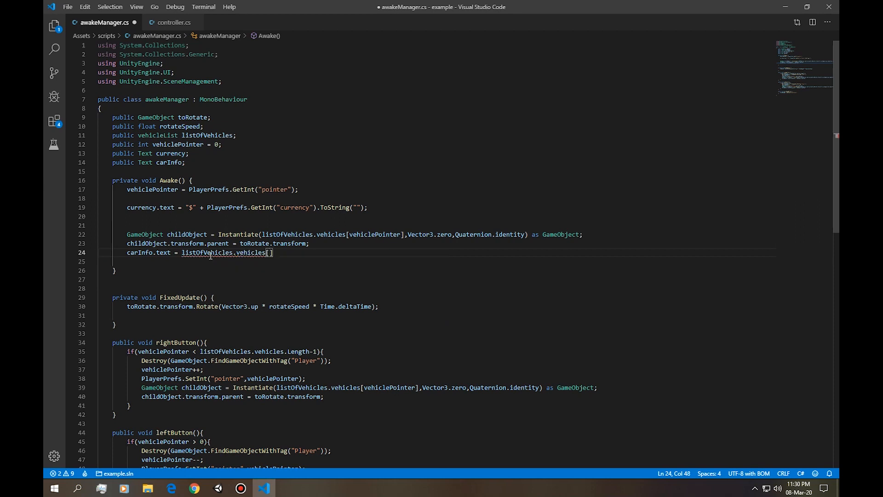
Copy PlayerPrefs.GetInt("pointer") from the vehiclePointer assignment and insert it as the vehicles index in the carInfo.text line.
{"action": "left_click_drag", "start_coordinate": [189, 189], "coordinate": [296, 189]}
{"action": "key", "text": "ctrl+c"}
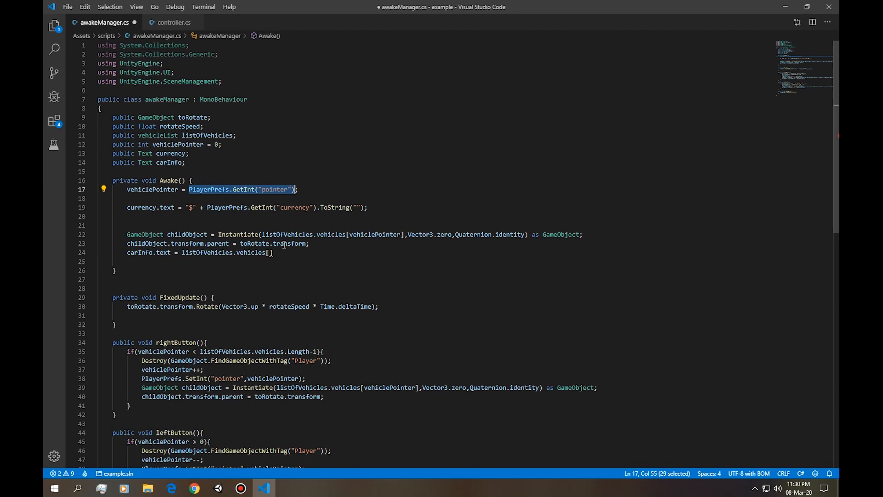
{"action": "left_click", "coordinate": [270, 253]}
{"action": "key", "text": "ctrl+v"}
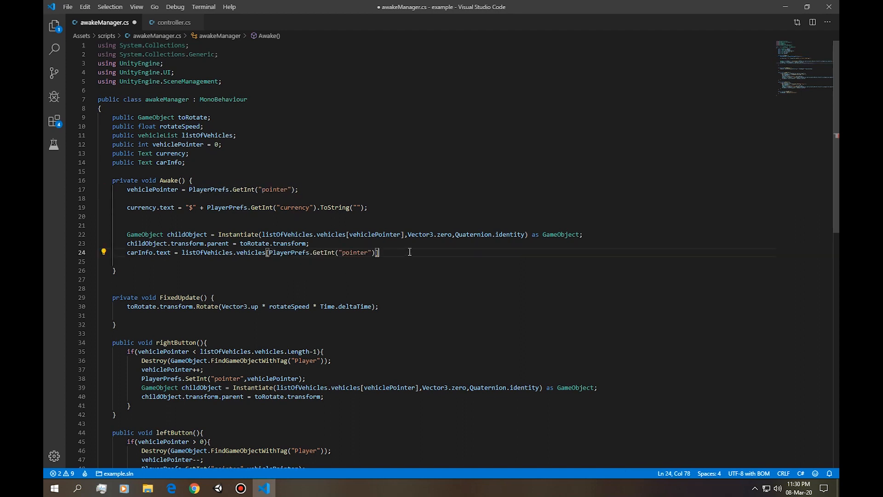
Complete the carInfo.text assignment in Awake() by appending GetComponent<controller>().carName.ToString(); after the vehicles index.
{"action": "left_click_drag", "start_coordinate": [182, 252], "coordinate": [378, 253]}
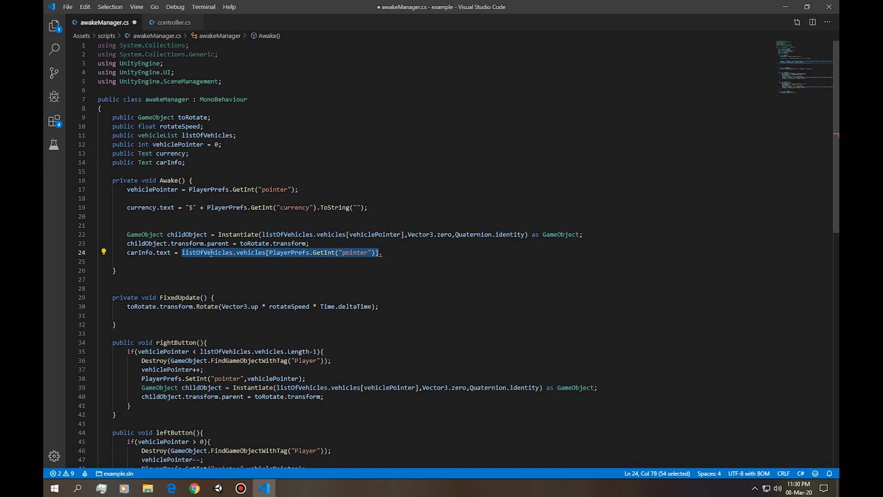
{"action": "key", "text": "alt+Tab"}
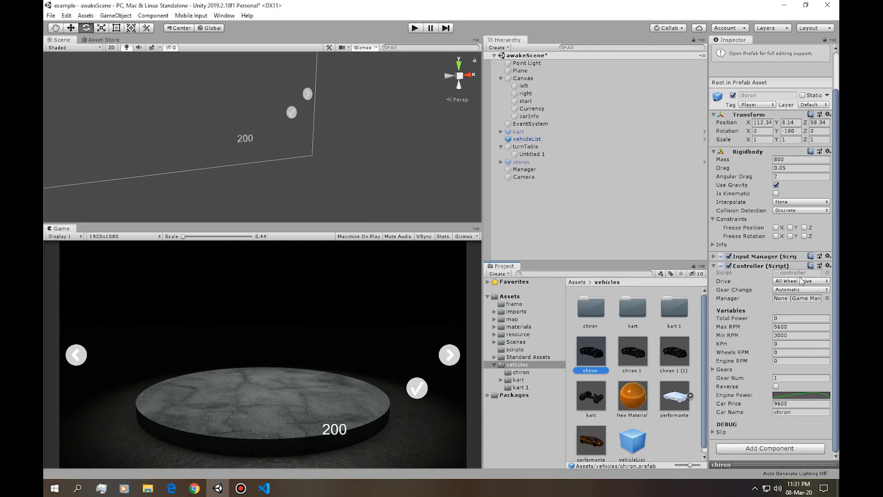
{"action": "key", "text": "alt+Tab"}
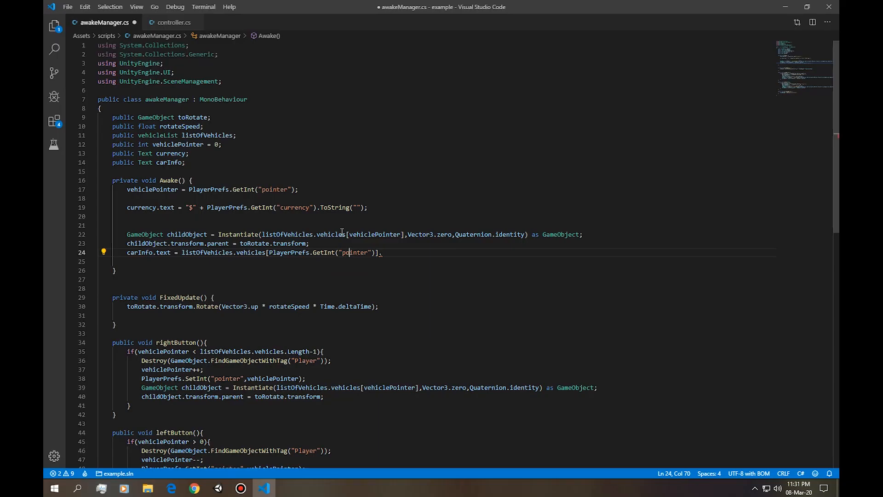
{"action": "left_click", "coordinate": [383, 253]}
{"action": "type", "text": "GetComponent<controller>()."}
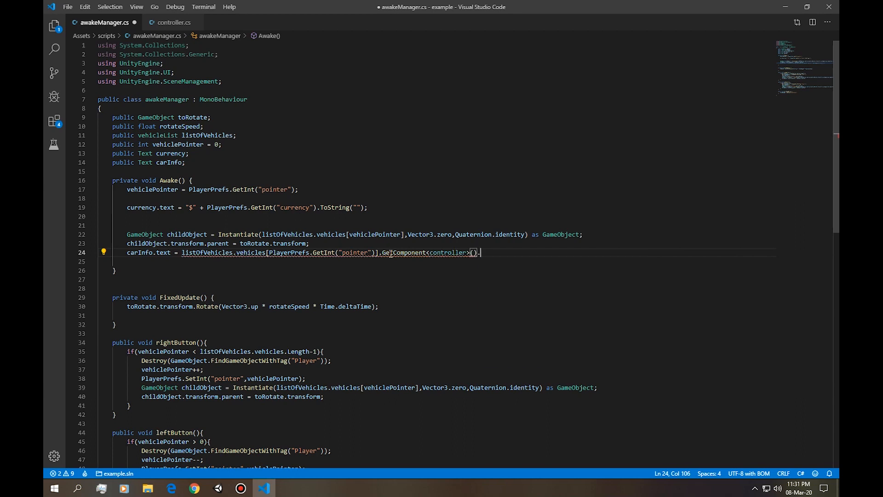
{"action": "type", "text": "carName.ToString();"}
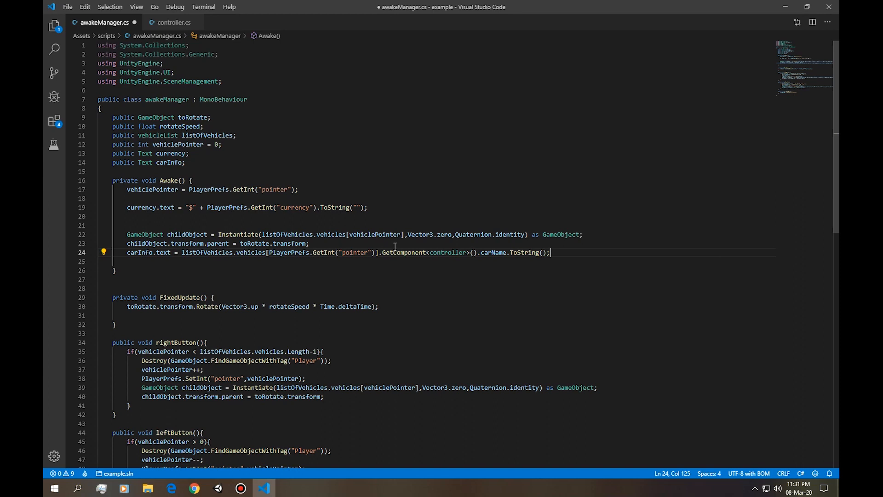
Review the parts of the carInfo.text statement and save awakeManager.cs.
{"action": "left_click_drag", "start_coordinate": [127, 253], "coordinate": [368, 253]}
{"action": "left_click", "coordinate": [349, 253]}
{"action": "left_click_drag", "start_coordinate": [488, 252], "coordinate": [528, 253]}
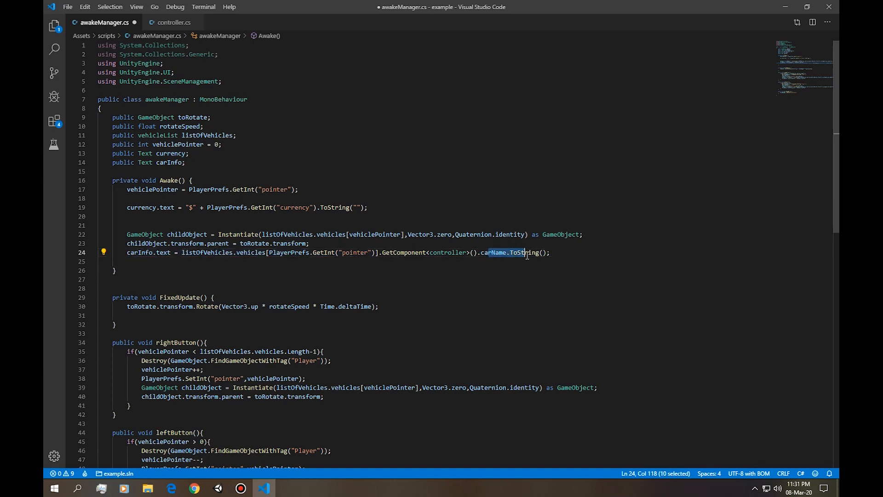
{"action": "double_click", "coordinate": [431, 252]}
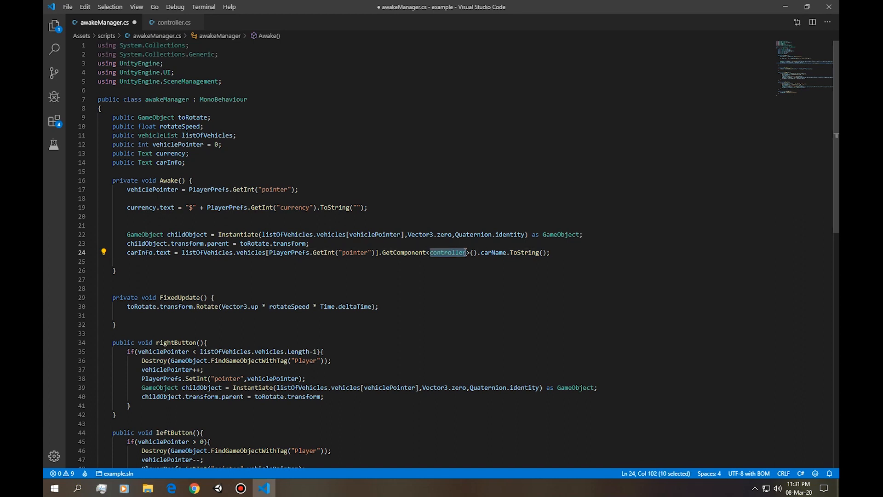
{"action": "mouse_move", "coordinate": [382, 252]}
{"action": "left_mouse_down"}
{"action": "mouse_move", "coordinate": [294, 243]}
{"action": "mouse_move", "coordinate": [182, 252]}
{"action": "mouse_move", "coordinate": [379, 252]}
{"action": "left_mouse_up"}
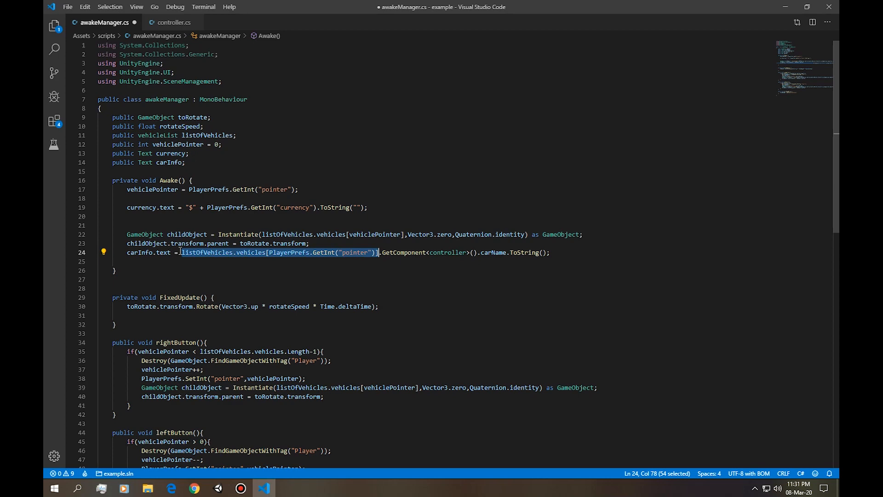
{"action": "left_click_drag", "start_coordinate": [126, 254], "coordinate": [175, 253]}
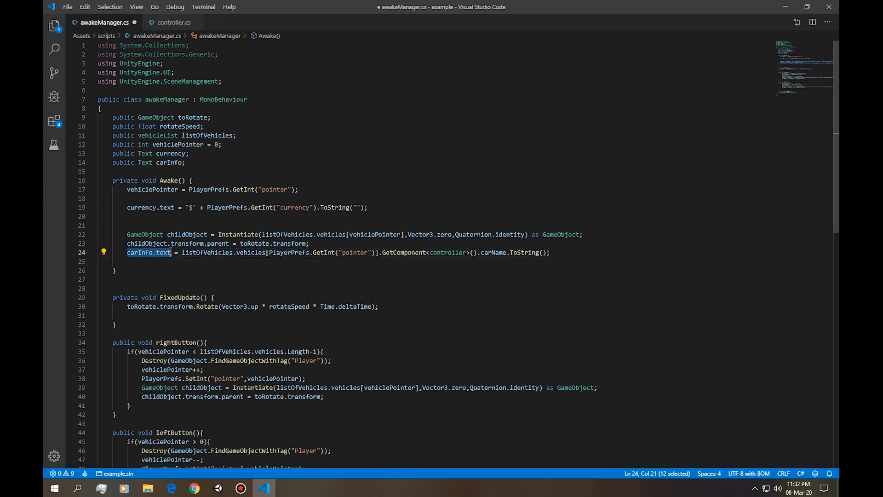
{"action": "key", "text": "ctrl+s"}
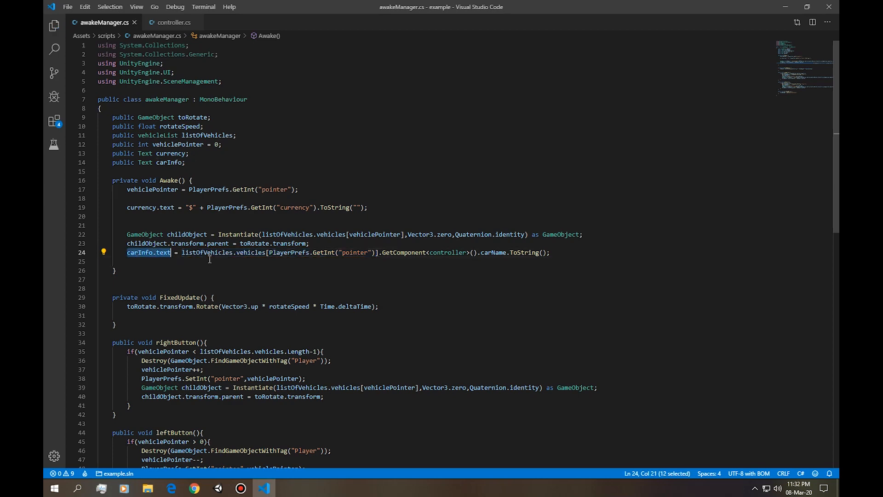
Switch to Unity, test-run the scene, and assign the carInfo text object to the Manager's Car Info reference.
{"action": "key", "text": "alt+Tab"}
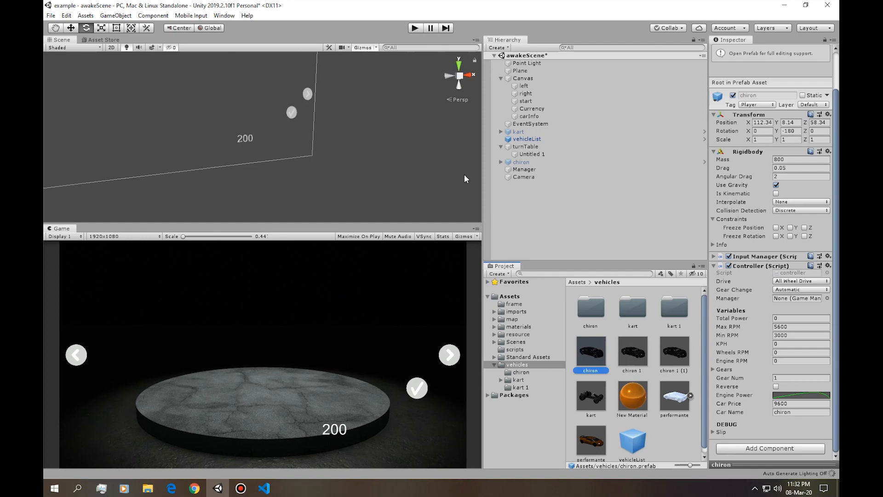
{"action": "key", "text": "ctrl+p"}
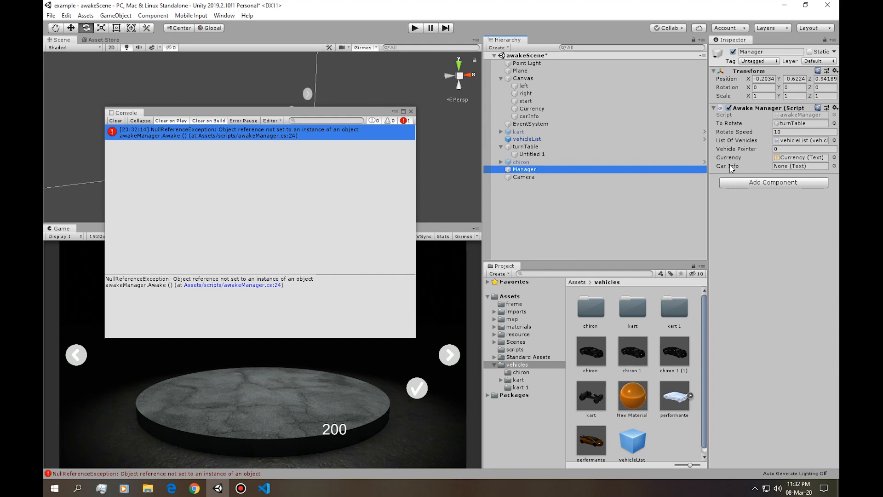
{"action": "left_click_drag", "start_coordinate": [529, 116], "coordinate": [800, 166]}
Play the scene, close the Console, cycle through the vehicles in both directions to check the car name text, and stop.
{"action": "left_click", "coordinate": [415, 28]}
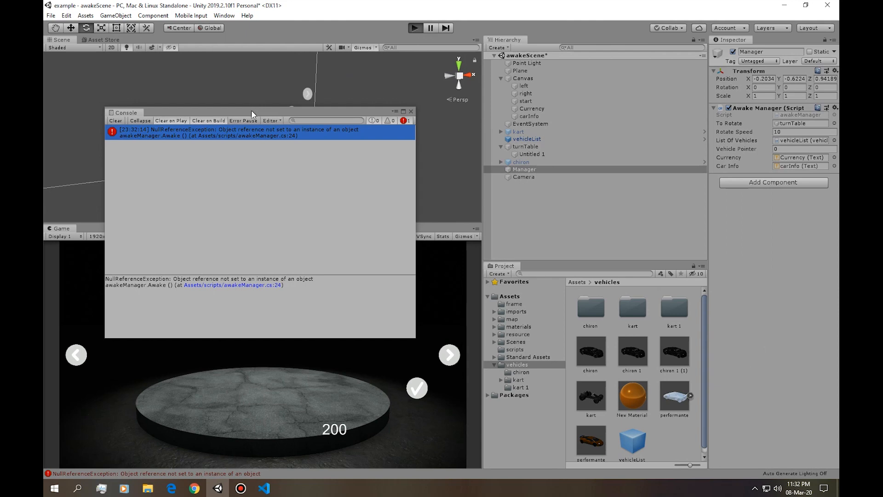
{"action": "left_click_drag", "start_coordinate": [251, 109], "coordinate": [628, 142]}
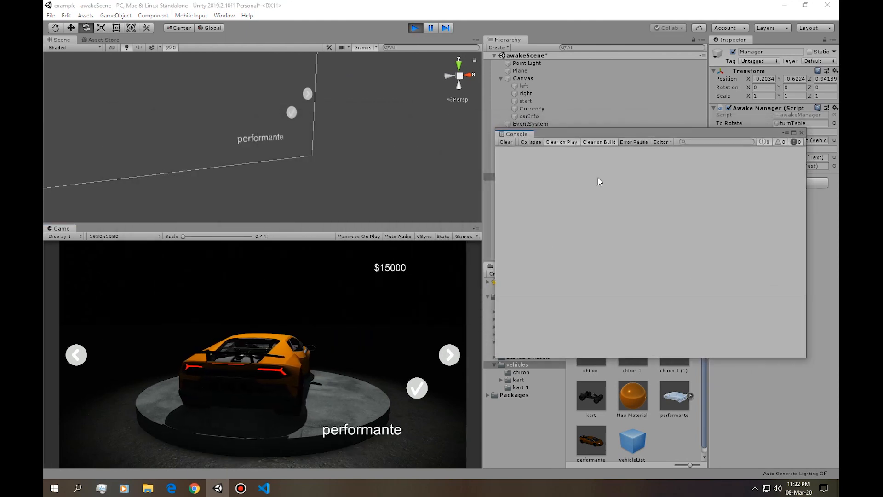
{"action": "left_click", "coordinate": [450, 353]}
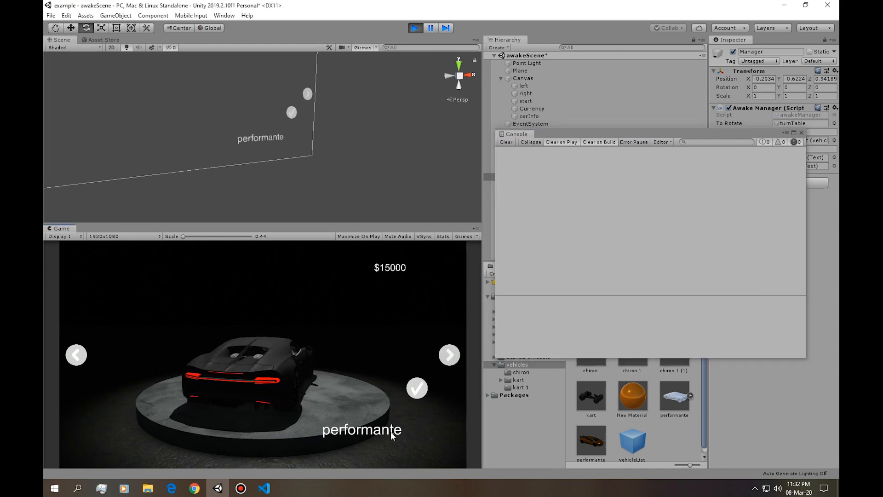
{"action": "left_click", "coordinate": [79, 359]}
{"action": "left_click", "coordinate": [450, 357]}
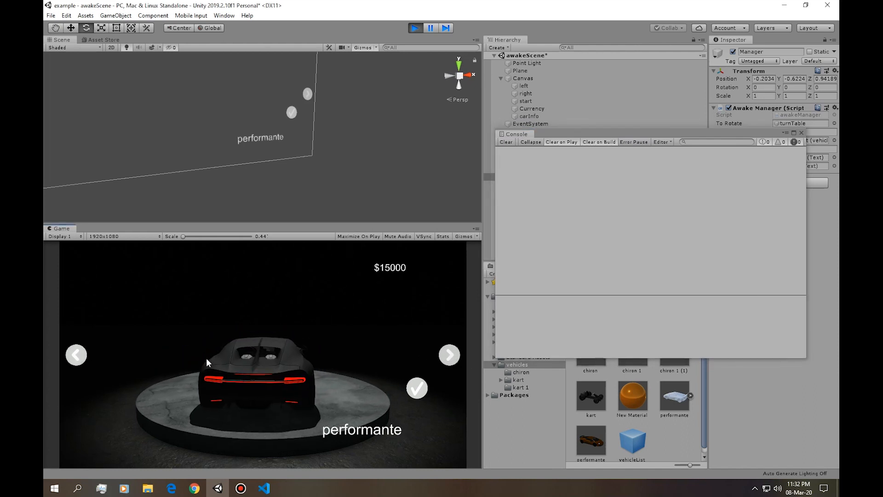
{"action": "left_click", "coordinate": [449, 355]}
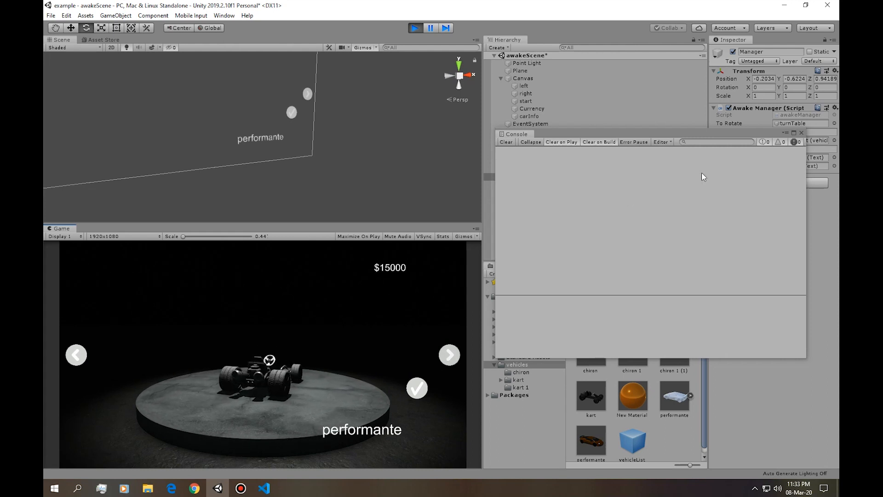
{"action": "left_click", "coordinate": [801, 133]}
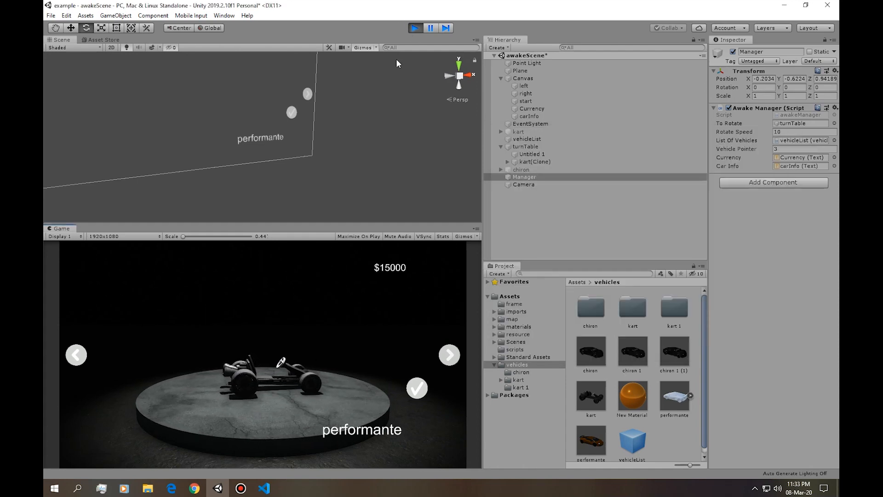
{"action": "left_click", "coordinate": [75, 355]}
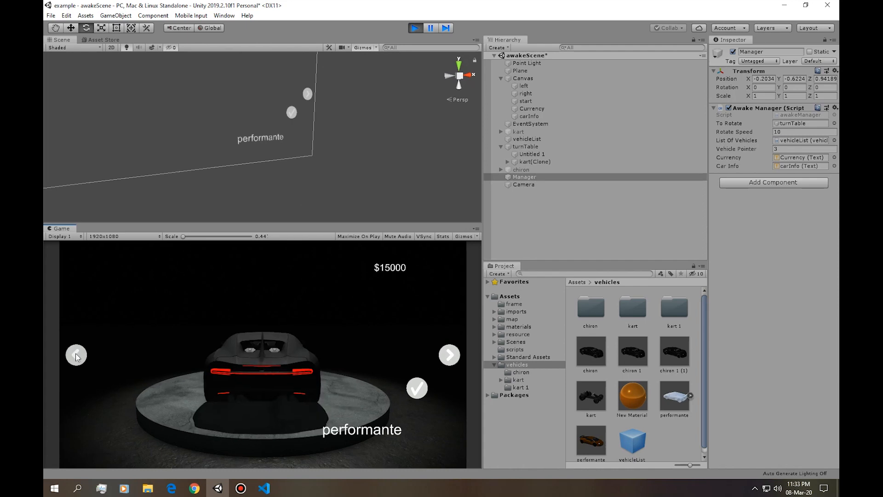
{"action": "left_click", "coordinate": [446, 355]}
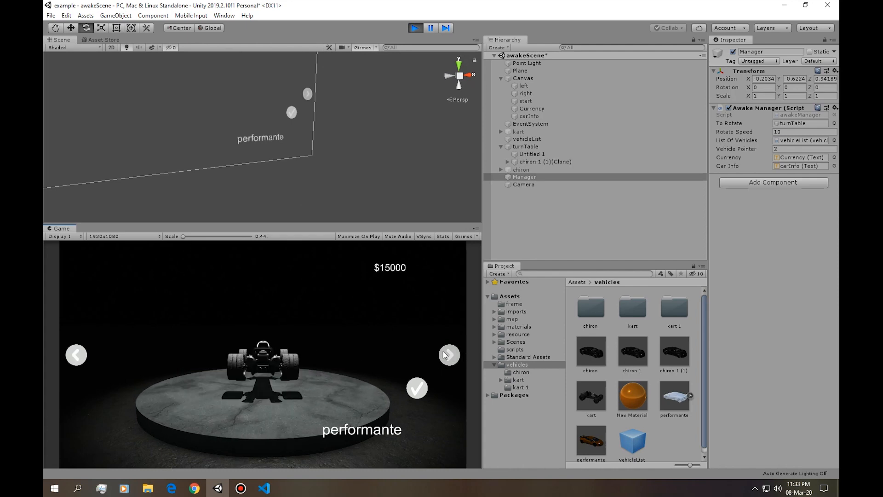
{"action": "left_click", "coordinate": [415, 29]}
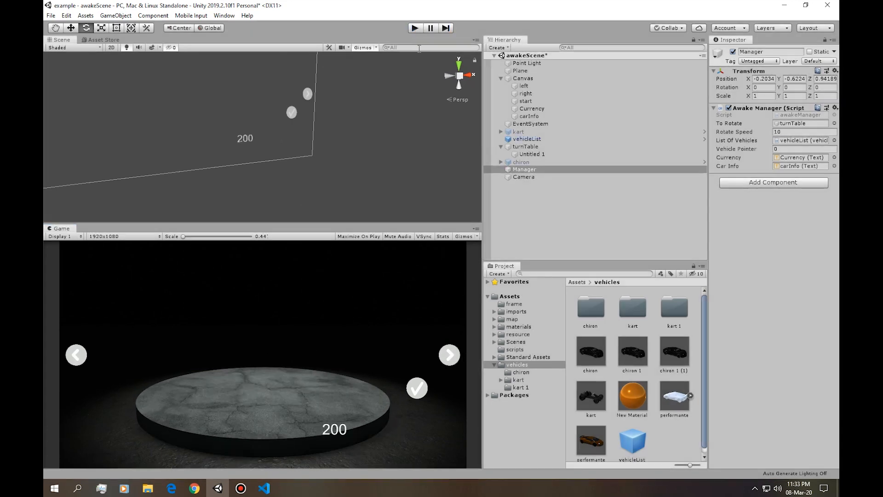
Rerun the scene to check the car name shown at startup, stop it, and return to awakeManager.cs in Visual Studio Code.
{"action": "left_click", "coordinate": [414, 29]}
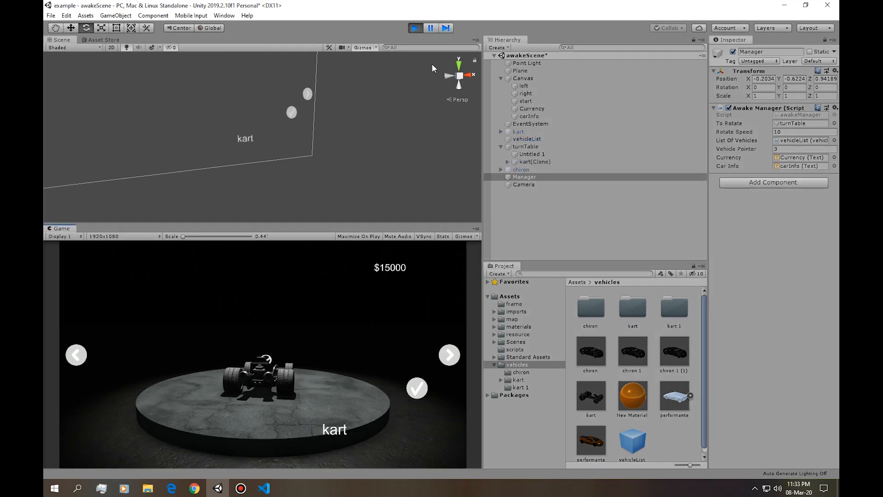
{"action": "left_click", "coordinate": [415, 29]}
{"action": "key", "text": "alt+Tab"}
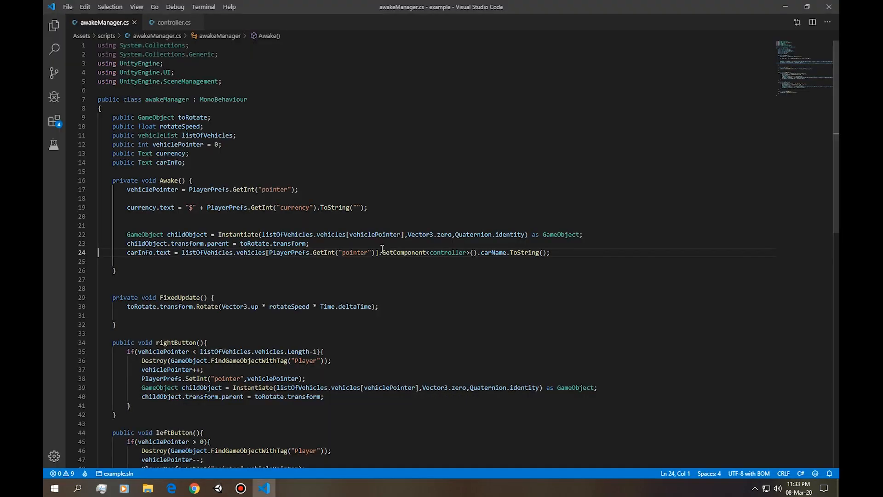
Cut the carInfo.text assignment line out of Awake() for reuse in a separate method.
{"action": "triple_click", "coordinate": [144, 255]}
{"action": "key", "text": "Right"}
{"action": "key", "text": "Left"}
{"action": "key", "text": "Left"}
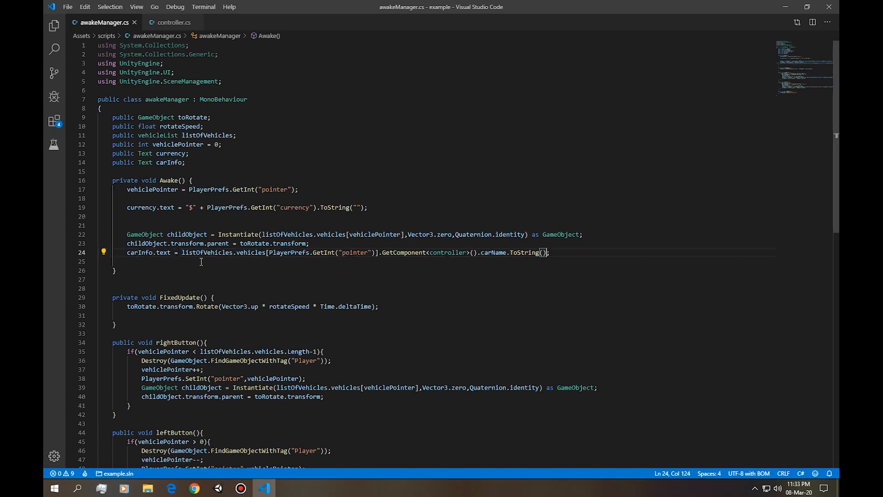
{"action": "left_click_drag", "start_coordinate": [184, 254], "coordinate": [547, 252]}
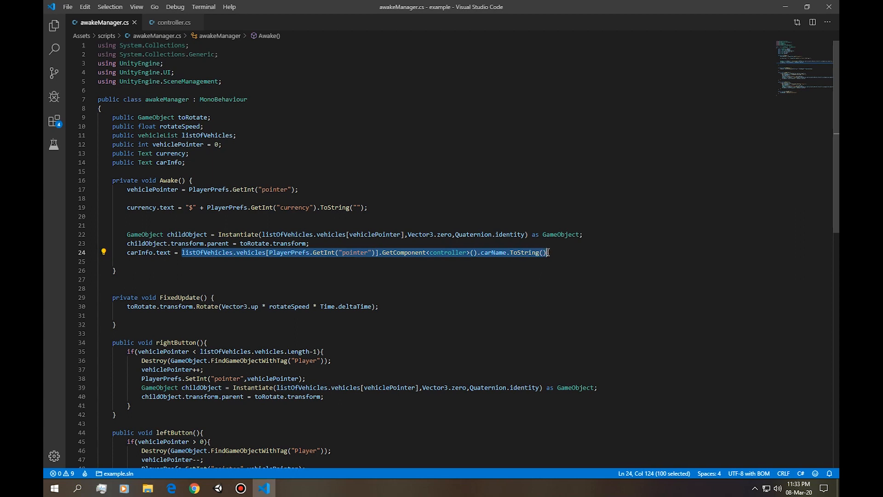
{"action": "left_click", "coordinate": [547, 252]}
{"action": "left_click", "coordinate": [146, 260]}
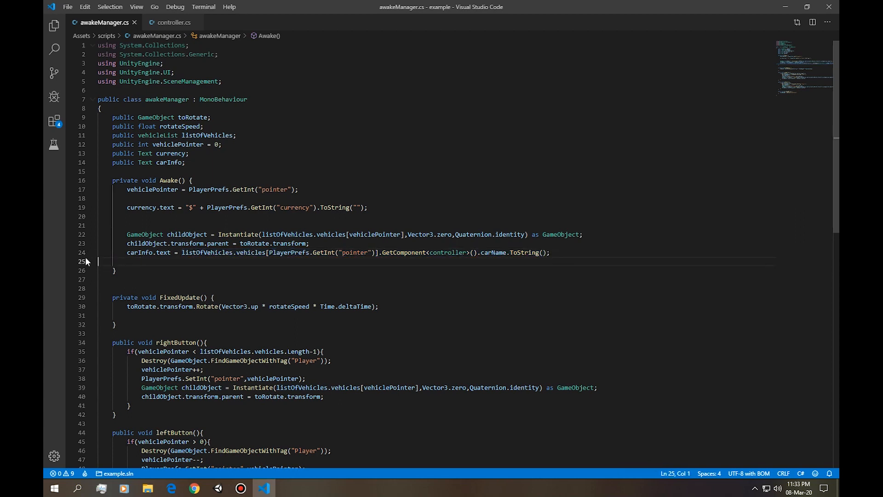
{"action": "key", "text": "shift+Up"}
{"action": "key", "text": "ctrl+c"}
{"action": "key", "text": "BackSpace"}
Declare a public void getCarInfo() method below startGameButton().
{"action": "scroll", "coordinate": [192, 257], "scroll_direction": "down", "scroll_amount": 5}
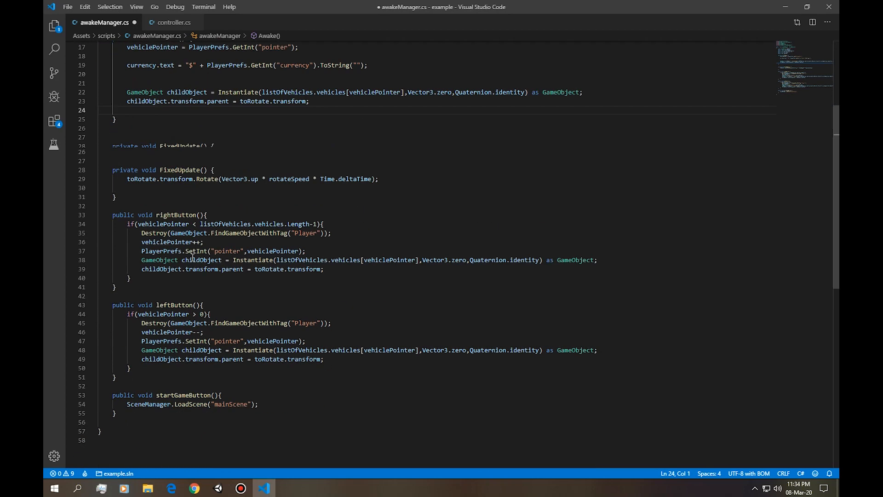
{"action": "scroll", "coordinate": [192, 257], "scroll_direction": "down", "scroll_amount": 5}
{"action": "left_click", "coordinate": [156, 250]}
{"action": "key", "text": "Return"}
{"action": "key", "text": "Return"}
{"action": "type", "text": "public void getCar"}
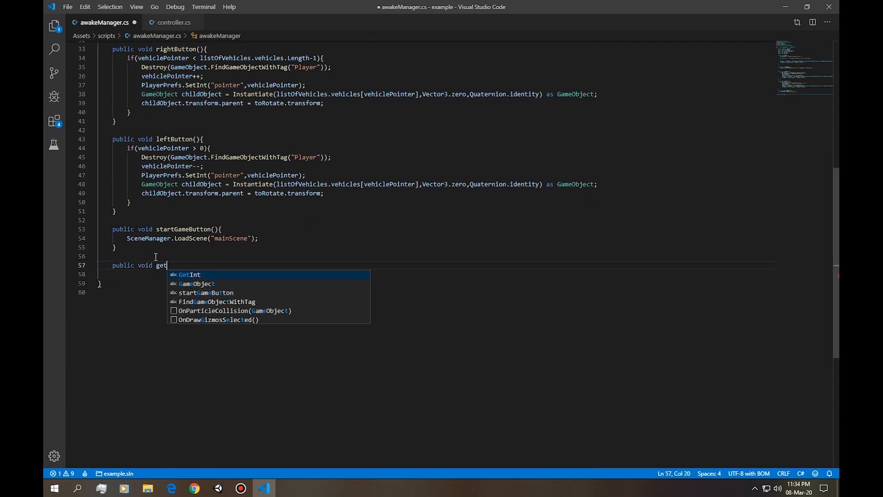
{"action": "type", "text": "I"}
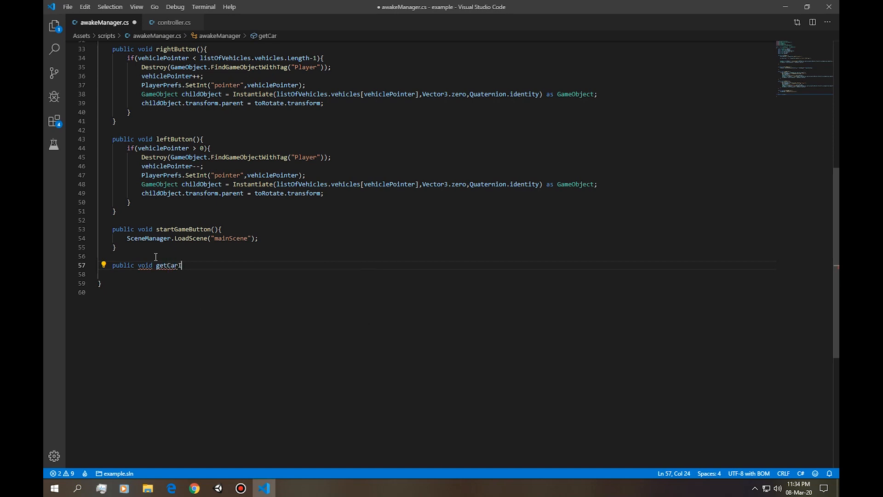
{"action": "type", "text": "nf"}
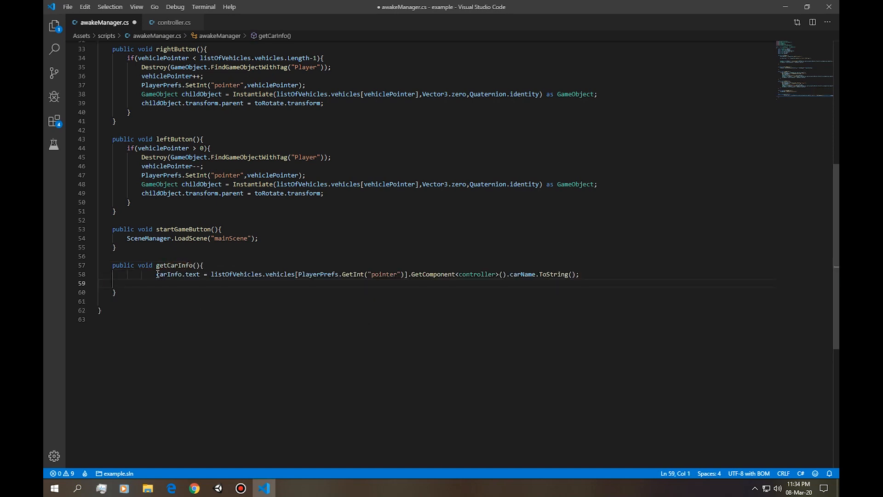
Paste the cut carInfo.text statement into the body of getCarInfo().
{"action": "left_click", "coordinate": [156, 275]}
{"action": "key", "text": "BackSpace"}
{"action": "key", "text": "BackSpace"}
{"action": "left_click", "coordinate": [311, 275]}
{"action": "key", "text": "ctrl+v"}
{"action": "key", "text": "ctrl+z"}
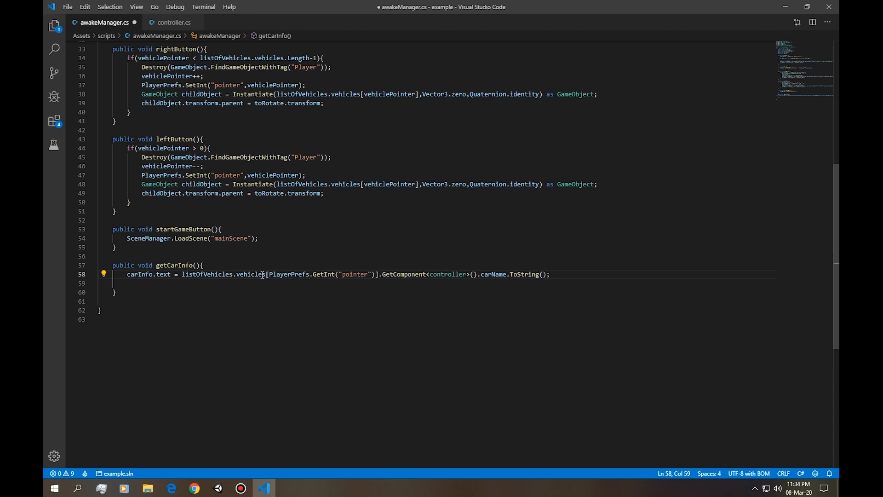
Extend the carInfo.text assignment in getCarInfo() with + and a copy of the carName expression on a new line.
{"action": "left_click_drag", "start_coordinate": [182, 275], "coordinate": [547, 275]}
{"action": "key", "text": "ctrl+c"}
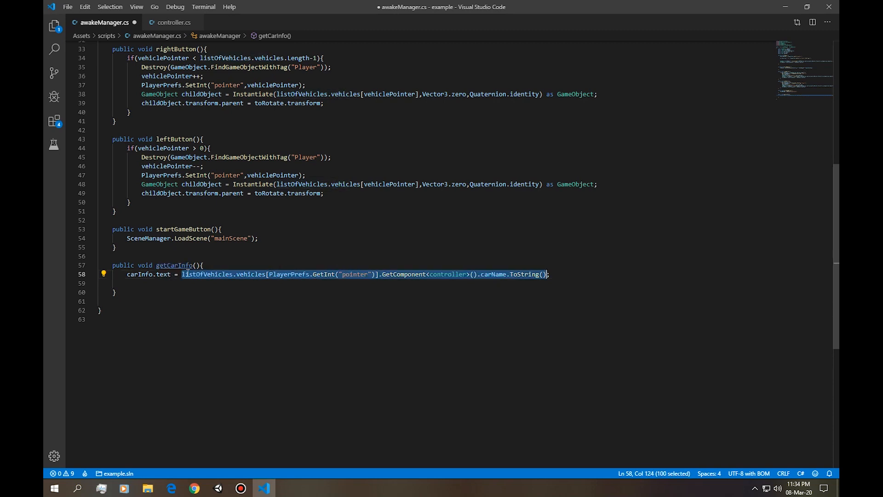
{"action": "left_click", "coordinate": [574, 275]}
{"action": "type", "text": "+"}
{"action": "key", "text": "Return"}
{"action": "key", "text": "Tab"}
{"action": "key", "text": "Tab"}
{"action": "key", "text": "Tab"}
{"action": "key", "text": "ctrl+v"}
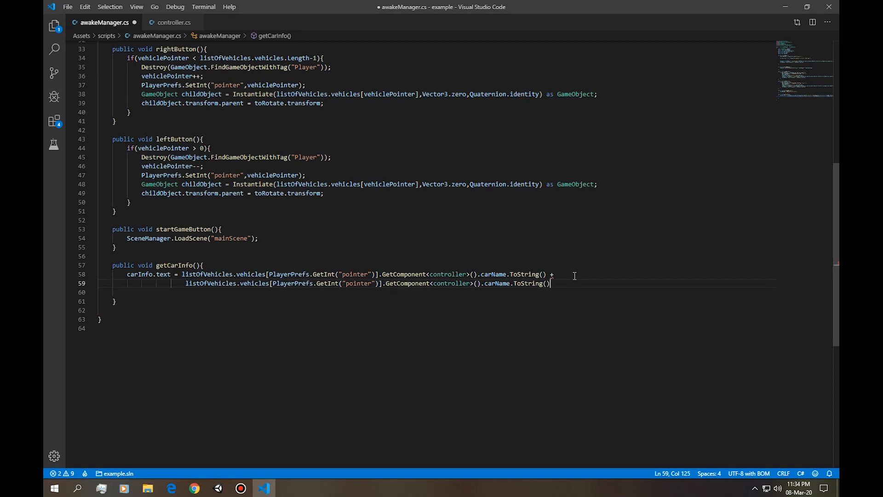
{"action": "type", "text": ";"}
Replace carName with carPrice in the second line of the carInfo.text expression and save the script.
{"action": "double_click", "coordinate": [503, 283]}
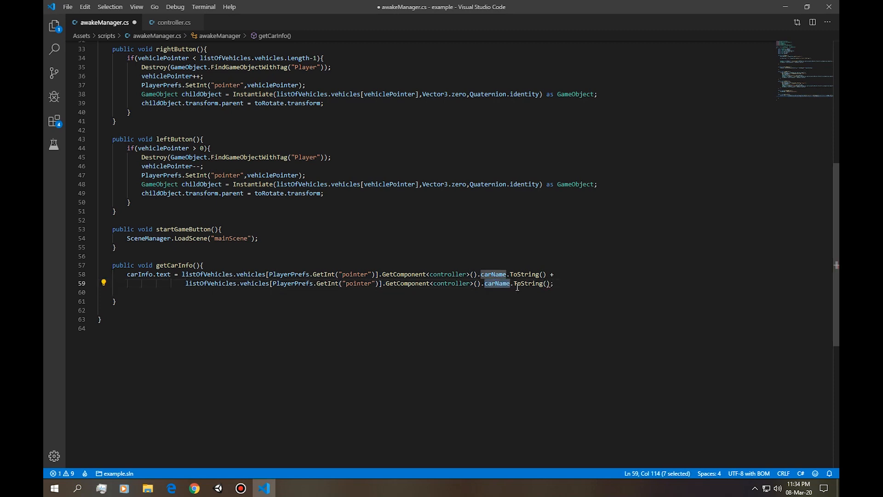
{"action": "type", "text": "car"}
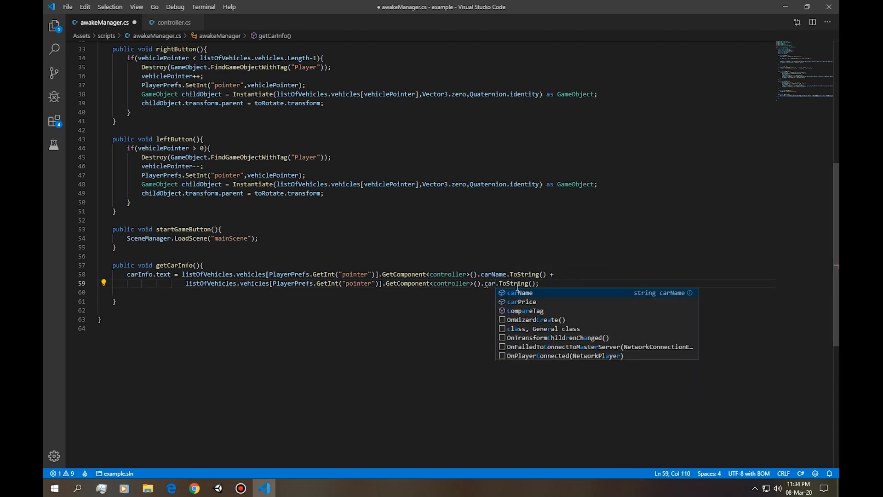
{"action": "key", "text": "Down"}
{"action": "key", "text": "Return"}
{"action": "key", "text": "ctrl+s"}
Add a getCarInfo(); call at the end of the Awake() method, copying the name from the method declaration.
{"action": "left_click_drag", "start_coordinate": [157, 265], "coordinate": [201, 265]}
{"action": "key", "text": "ctrl+c"}
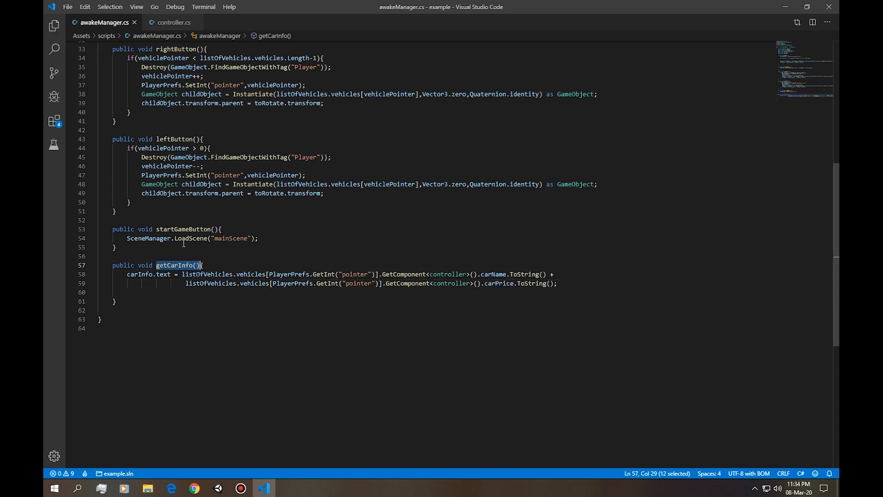
{"action": "scroll", "coordinate": [288, 234], "scroll_direction": "up", "scroll_amount": 10}
{"action": "left_click", "coordinate": [226, 205]}
{"action": "key", "text": "ctrl+v"}
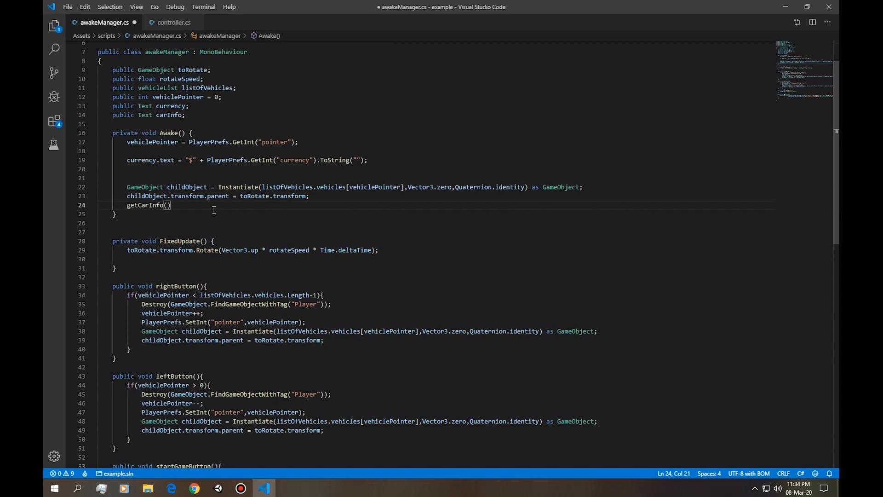
{"action": "type", "text": ";"}
Add a getCarInfo(); call after the childObject parent assignment inside rightButton().
{"action": "scroll", "coordinate": [216, 234], "scroll_direction": "down", "scroll_amount": 4}
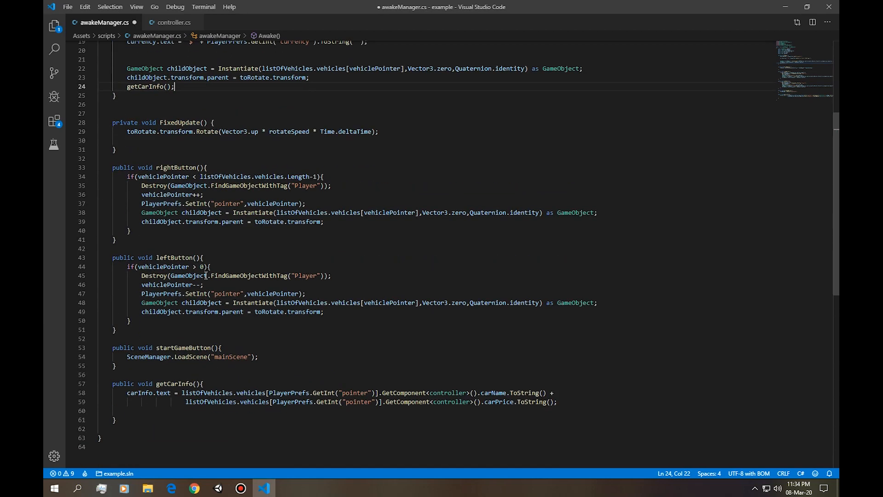
{"action": "left_click", "coordinate": [257, 214]}
{"action": "left_click", "coordinate": [333, 221]}
{"action": "key", "text": "Return"}
{"action": "key", "text": "ctrl+v"}
Add a getCarInfo(); call after the childObject parent assignment inside leftButton() and save the script.
{"action": "scroll", "coordinate": [305, 290], "scroll_direction": "down", "scroll_amount": 2}
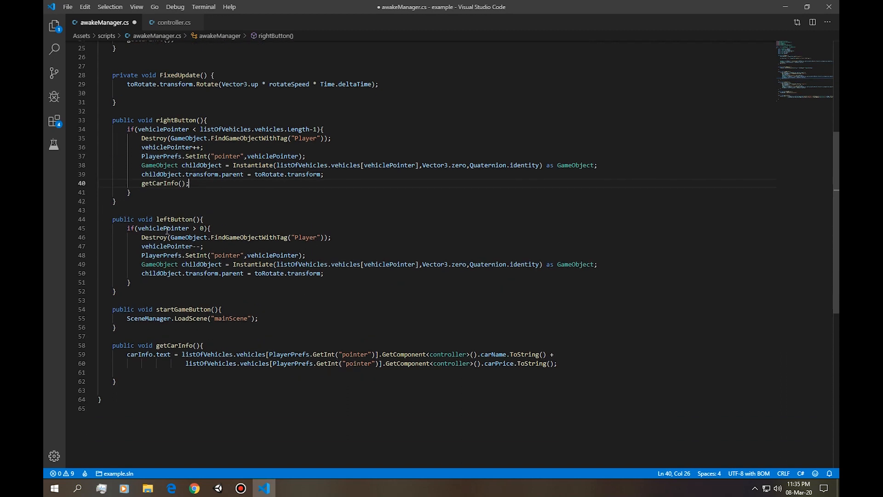
{"action": "double_click", "coordinate": [159, 219]}
{"action": "left_click", "coordinate": [341, 275]}
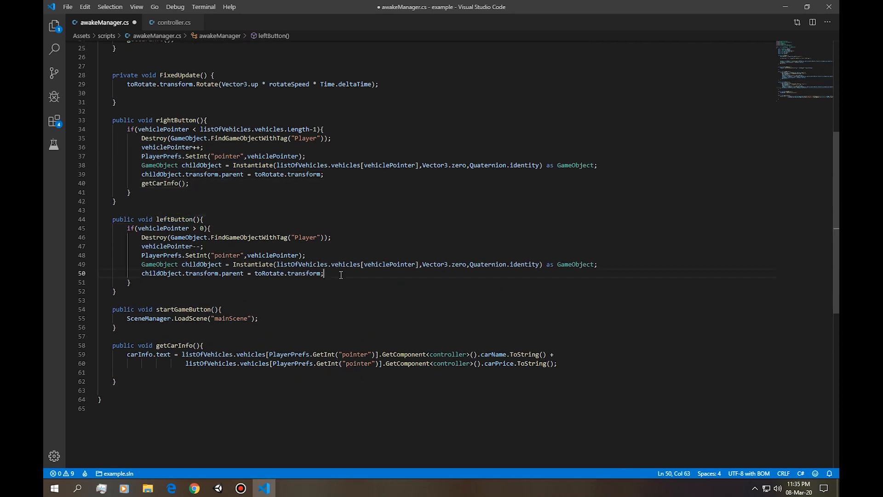
{"action": "key", "text": "Return"}
{"action": "key", "text": "ctrl+v"}
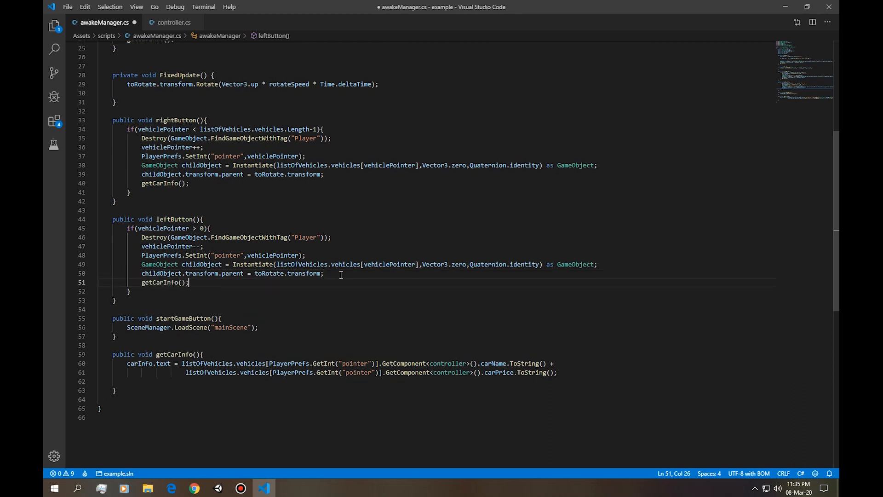
{"action": "key", "text": "ctrl+s"}
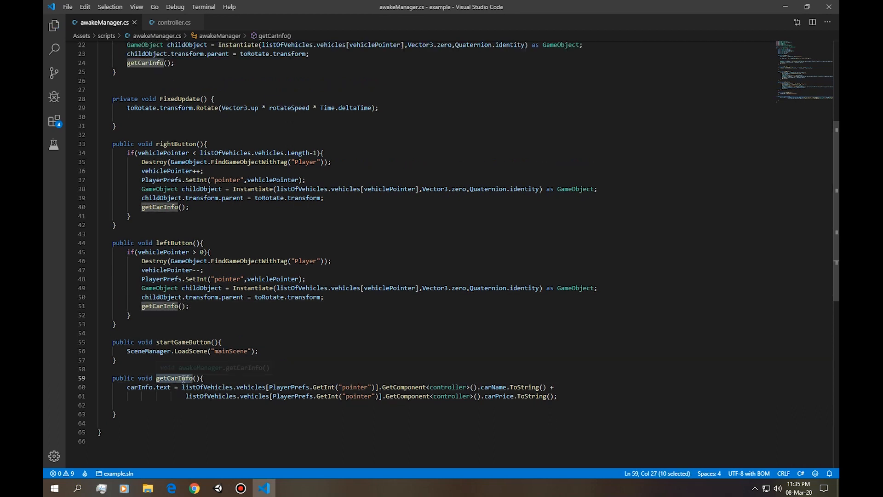
Switch to Unity and play awakeScene to test the car info text.
{"action": "double_click", "coordinate": [274, 290]}
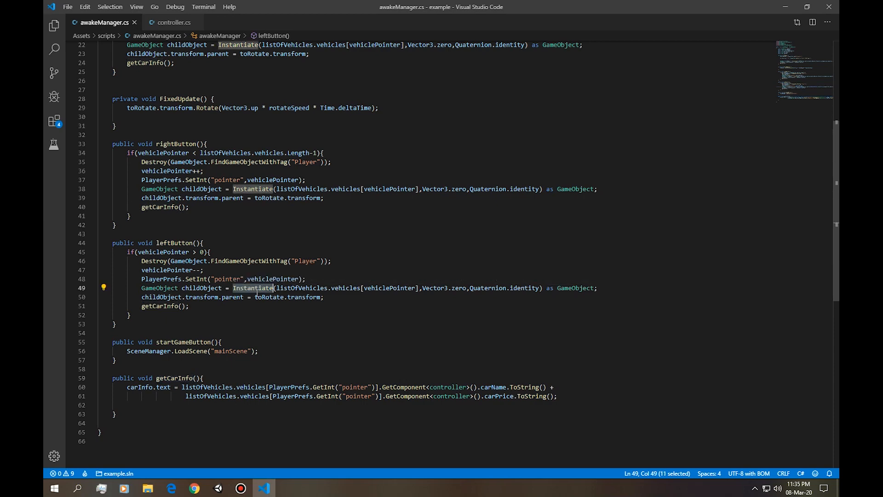
{"action": "key", "text": "alt+Tab"}
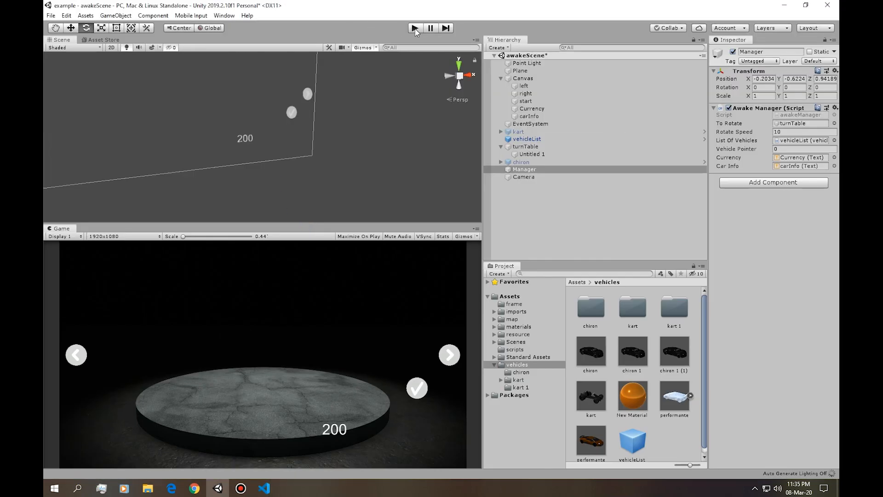
{"action": "left_click", "coordinate": [418, 29]}
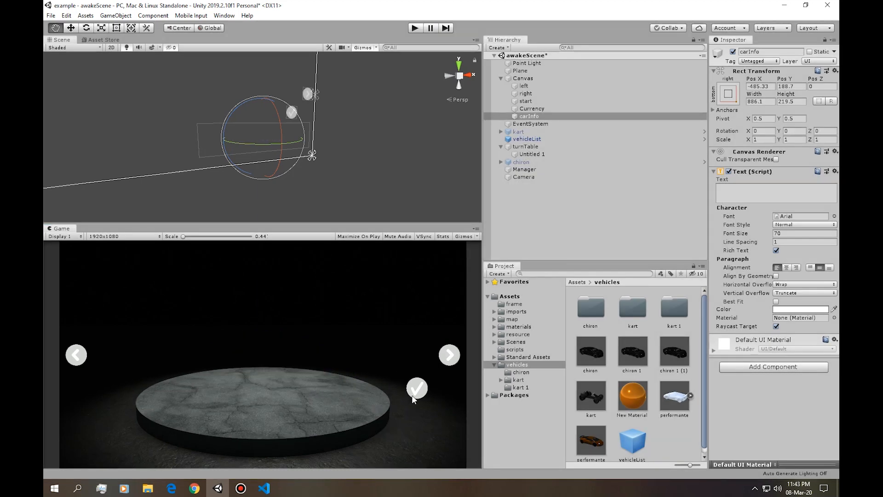
Review the carInfo.text expression and the getCarInfo() calls in awakeManager.cs against the awakeScene layout in Unity.
{"action": "key", "text": "alt+Tab"}
{"action": "key", "text": "alt+Tab"}
{"action": "key", "text": "alt+Tab"}
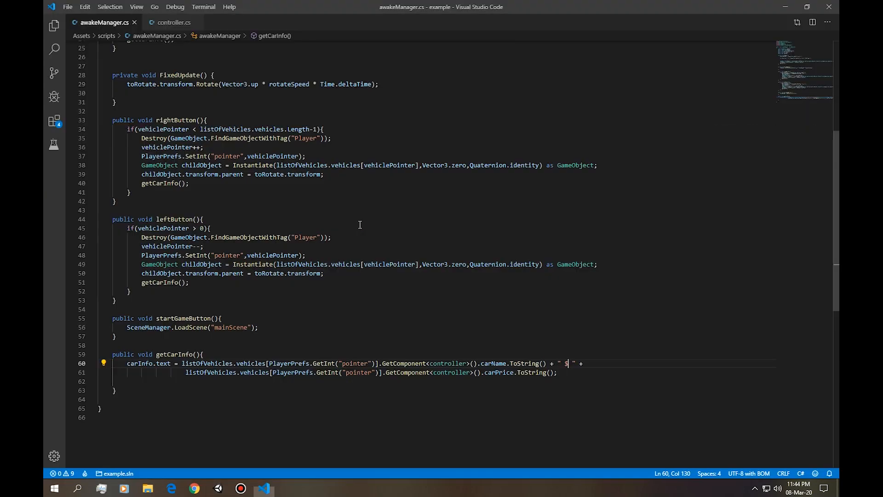
{"action": "left_click_drag", "start_coordinate": [182, 363], "coordinate": [541, 365]}
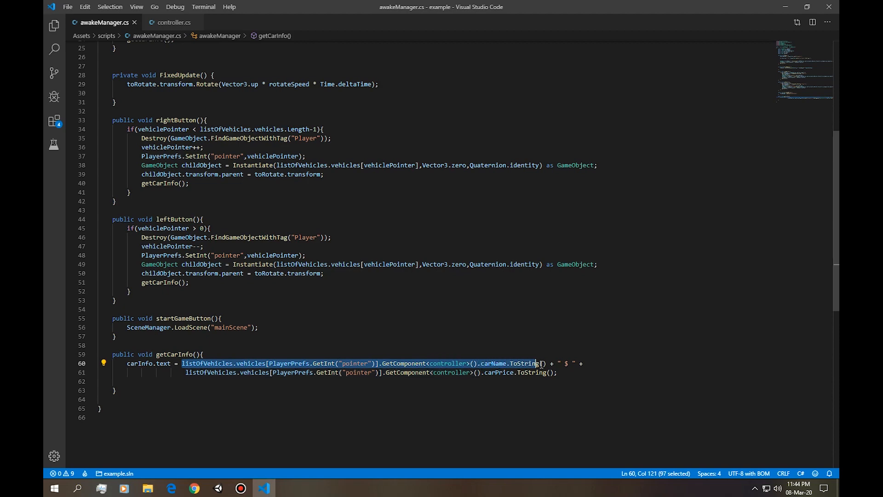
{"action": "left_click", "coordinate": [543, 364]}
{"action": "scroll", "coordinate": [204, 317], "scroll_direction": "up", "scroll_amount": 8}
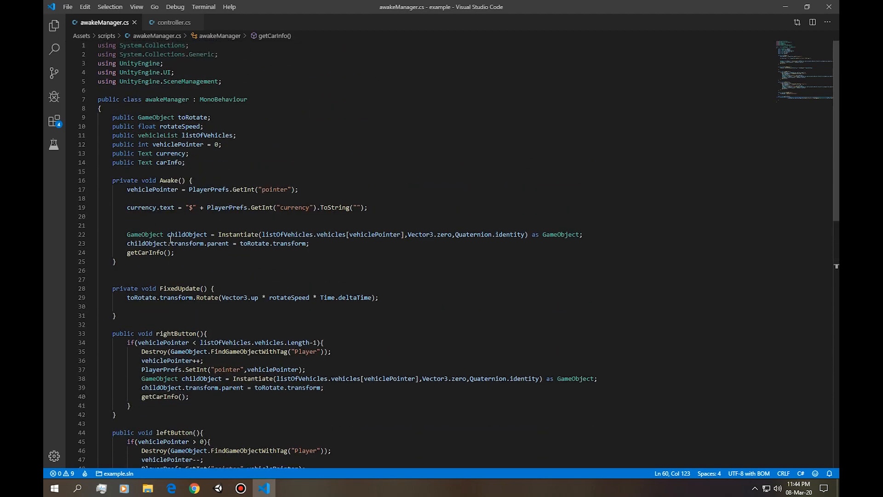
{"action": "scroll", "coordinate": [256, 221], "scroll_direction": "down", "scroll_amount": 8}
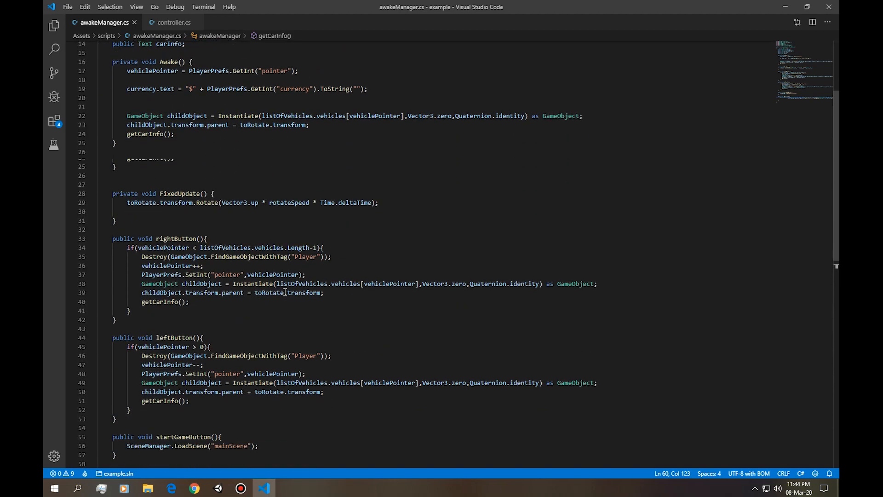
{"action": "key", "text": "alt+Tab"}
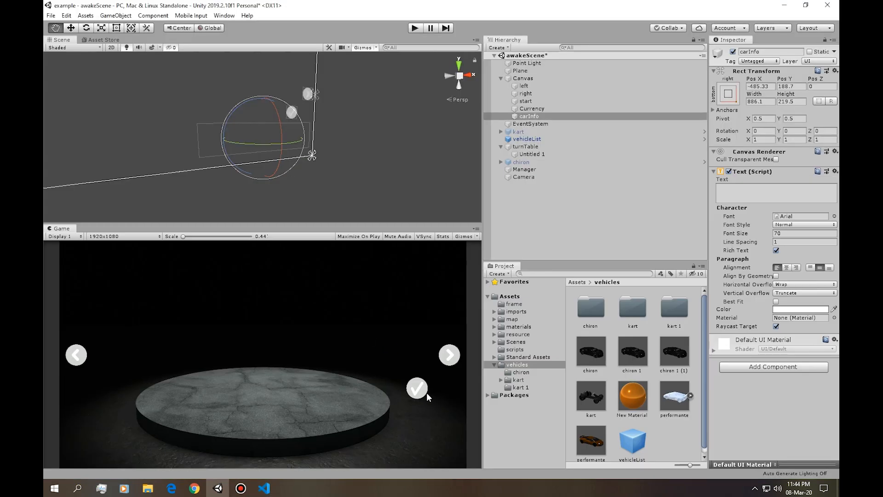
{"action": "key", "text": "alt+Tab"}
{"action": "key", "text": "alt+Tab"}
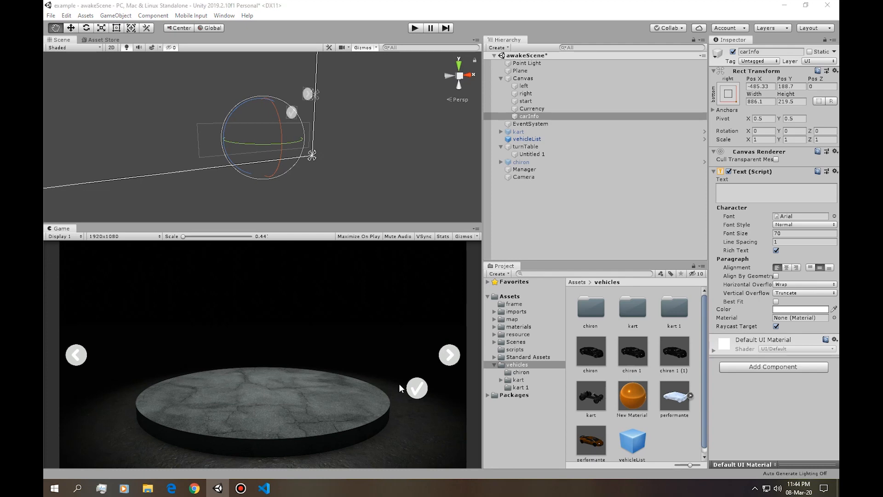
{"action": "key", "text": "alt+Tab"}
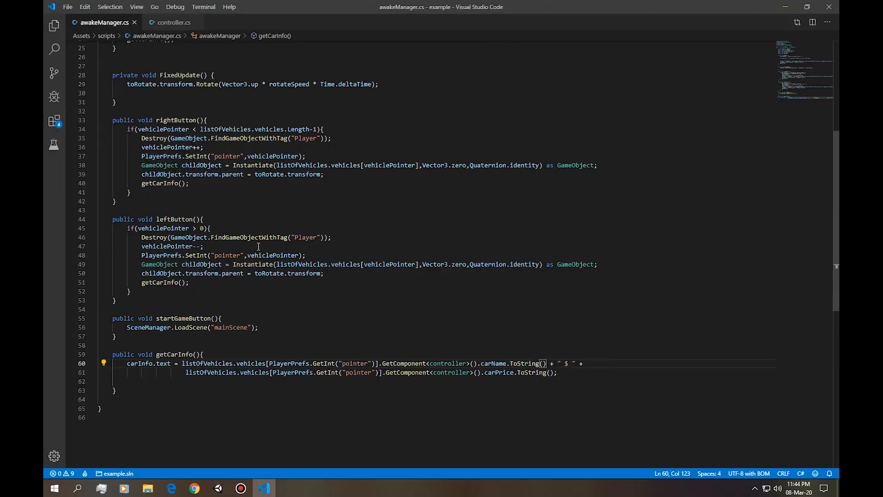
{"action": "scroll", "coordinate": [335, 338], "scroll_direction": "up", "scroll_amount": 3}
{"action": "scroll", "coordinate": [340, 340], "scroll_direction": "down", "scroll_amount": 3}
{"action": "key", "text": "alt+Tab"}
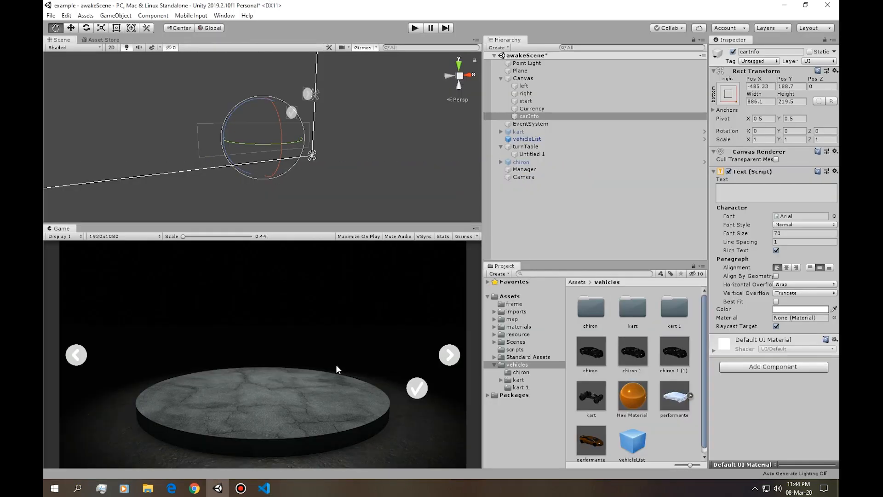
{"action": "key", "text": "alt+Tab"}
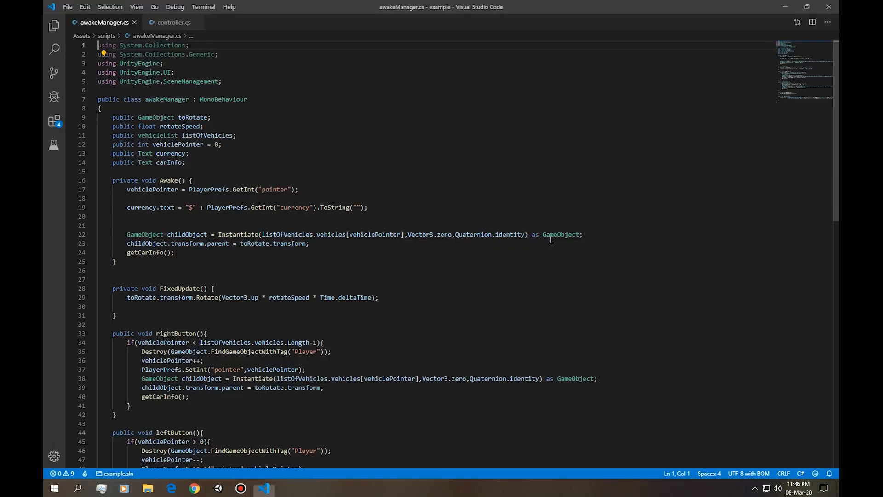
Inspect the buy button's components and the Manager object's Awake Manager fields in Unity.
{"action": "scroll", "coordinate": [419, 290], "scroll_direction": "down", "scroll_amount": 5}
{"action": "scroll", "coordinate": [420, 291], "scroll_direction": "down", "scroll_amount": 5}
{"action": "key", "text": "alt+Tab"}
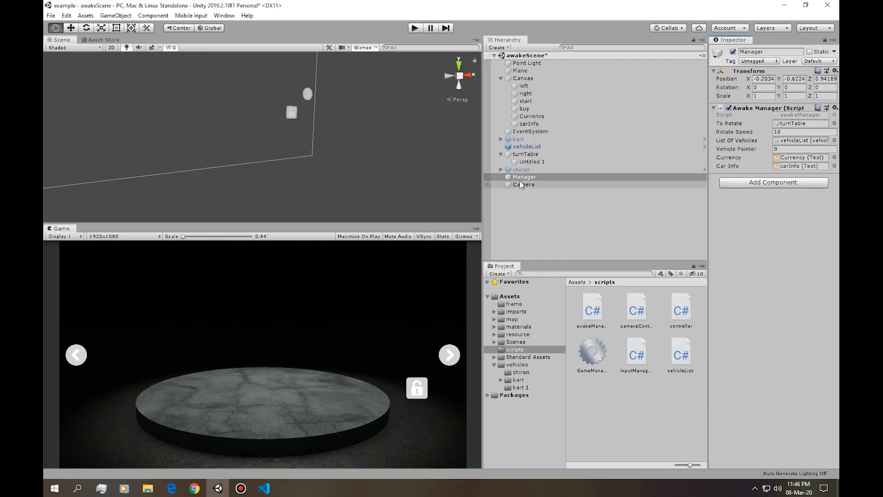
{"action": "left_click", "coordinate": [539, 116]}
{"action": "left_click", "coordinate": [539, 109]}
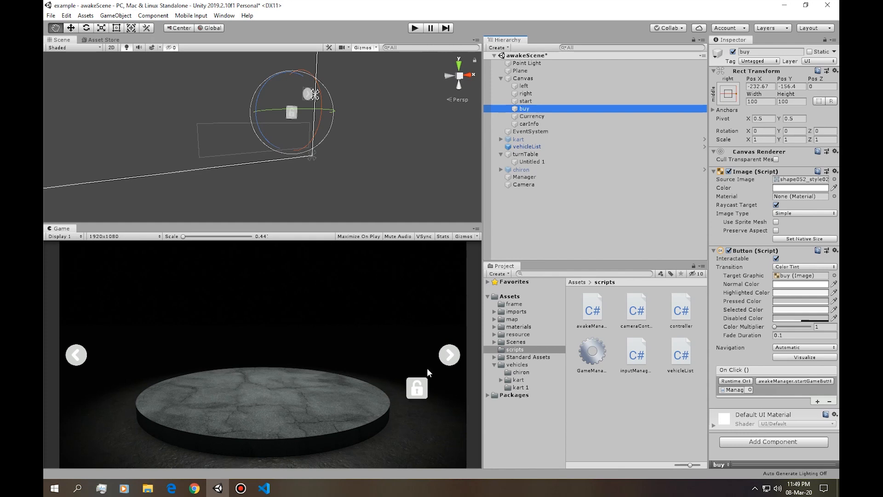
{"action": "left_click", "coordinate": [552, 177]}
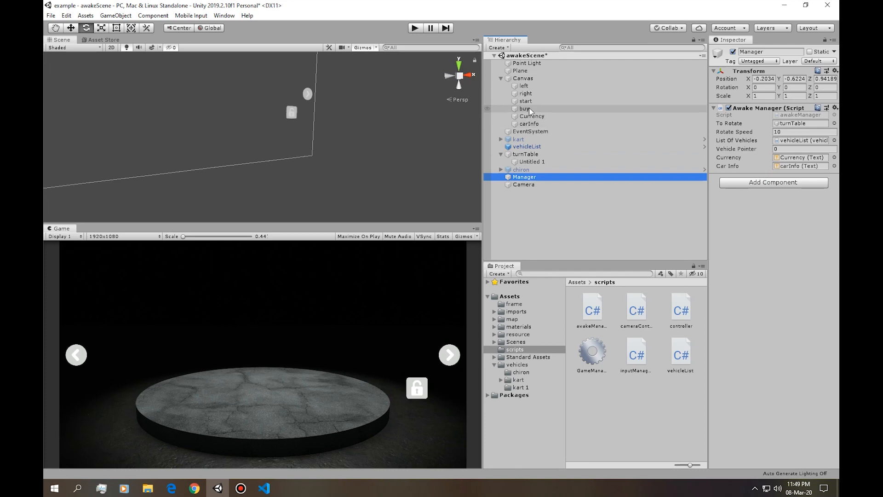
Open the Manager's awakeManager script and add a blank line below the carInfo declaration.
{"action": "double_click", "coordinate": [800, 115]}
{"action": "left_click", "coordinate": [204, 106]}
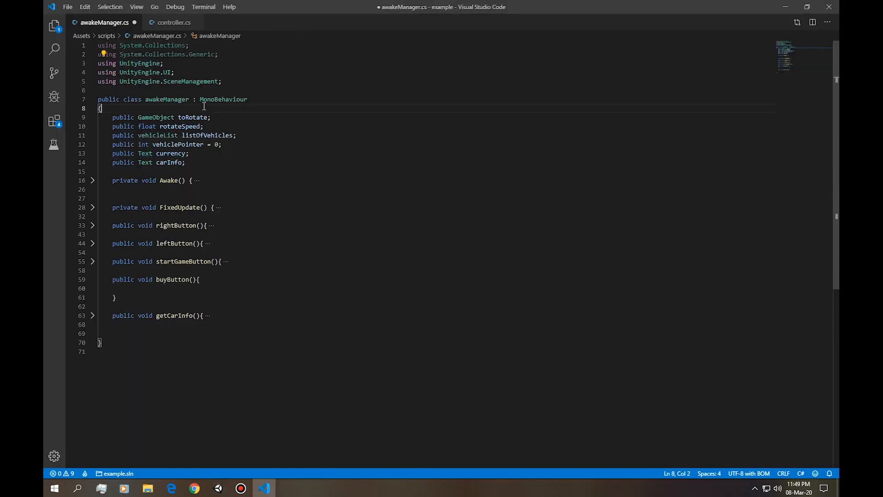
{"action": "left_click", "coordinate": [208, 166]}
{"action": "key", "text": "Return"}
{"action": "left_click", "coordinate": [201, 118]}
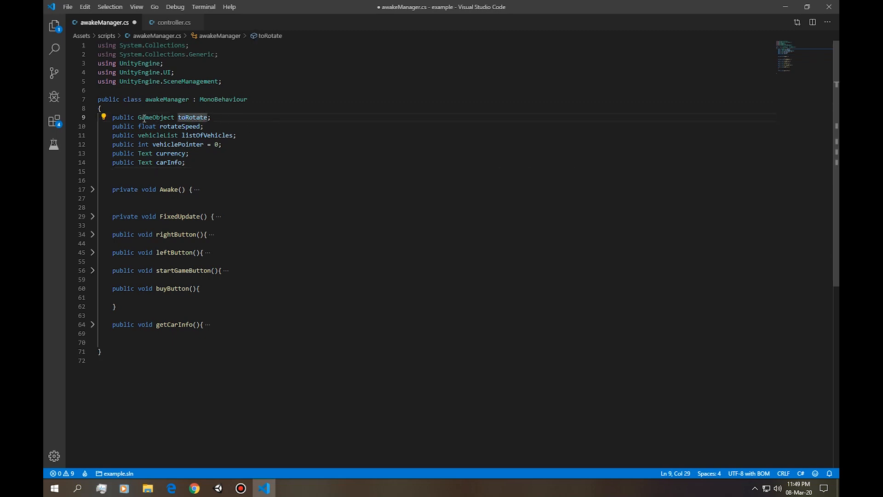
{"action": "left_click", "coordinate": [227, 119]}
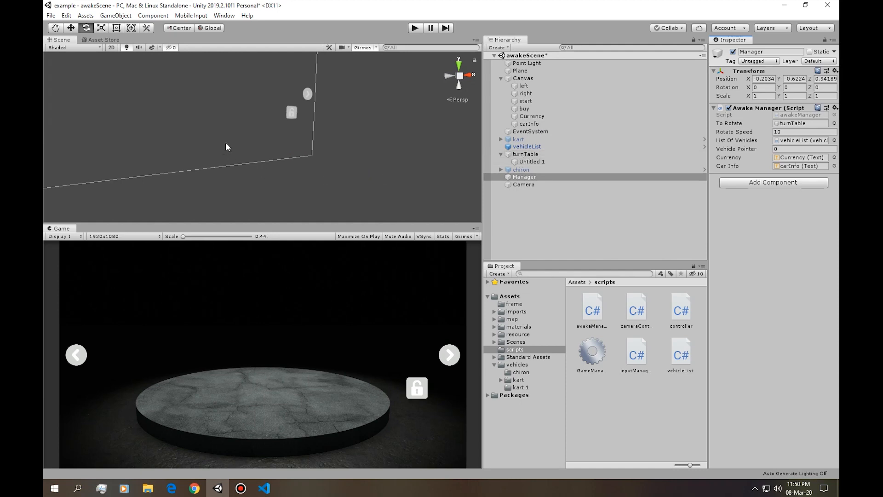
Duplicate the public GameObject toRotate declaration in awakeManager.cs and rename the copy buyButton.
{"action": "key", "text": "alt+Tab"}
{"action": "left_click", "coordinate": [168, 118]}
{"action": "left_click", "coordinate": [159, 118]}
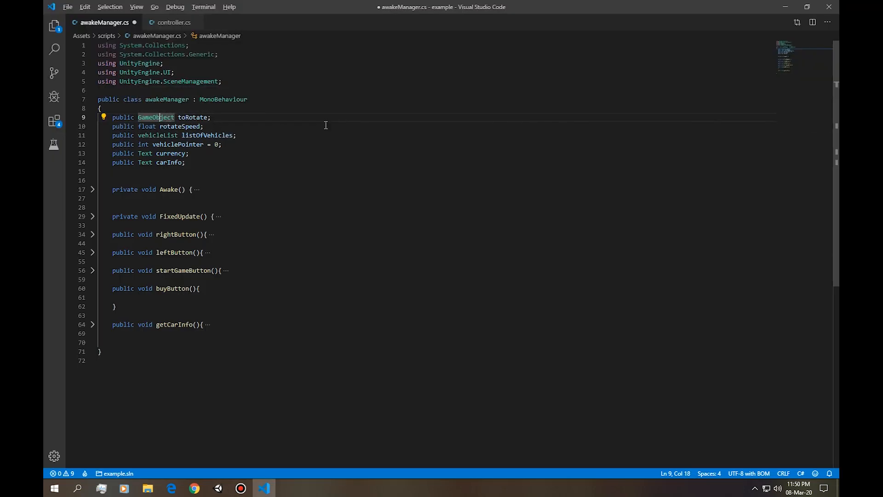
{"action": "key", "text": "shift+alt+Down"}
{"action": "double_click", "coordinate": [193, 126]}
{"action": "type", "text": "buyButton"}
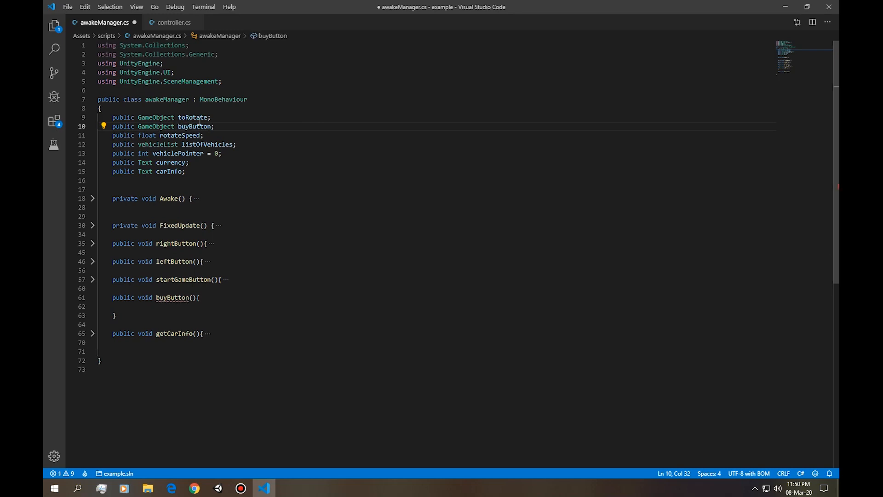
Expand getCarInfo() and start an if statement above the carInfo.text assignment, with the vehicle's carName.ToString() expression followed by ==.
{"action": "left_click", "coordinate": [208, 334]}
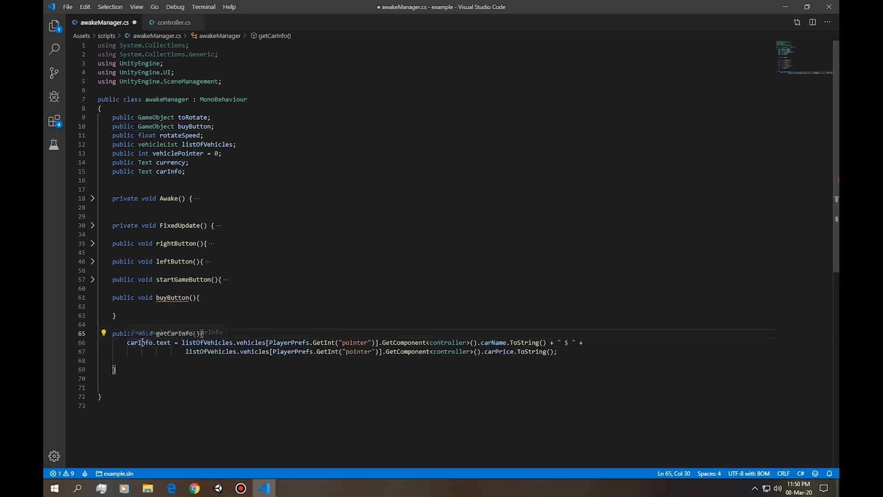
{"action": "left_click_drag", "start_coordinate": [128, 343], "coordinate": [171, 342]}
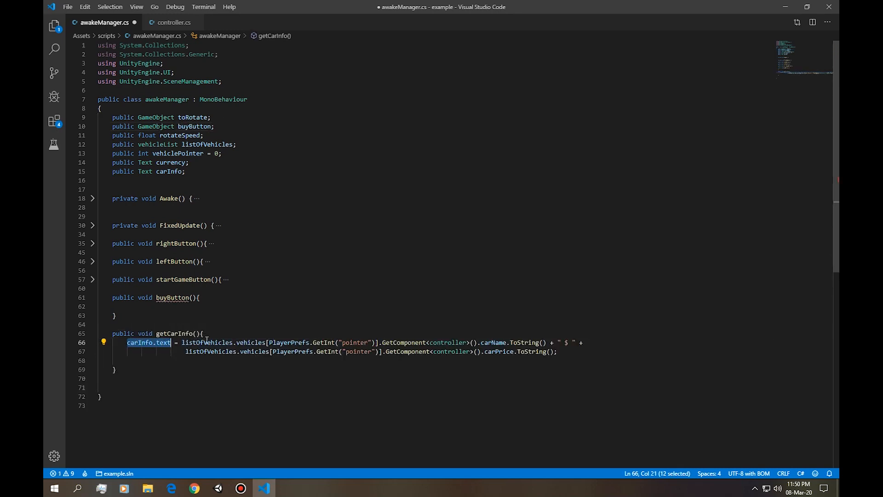
{"action": "left_click", "coordinate": [256, 336]}
{"action": "key", "text": "Return"}
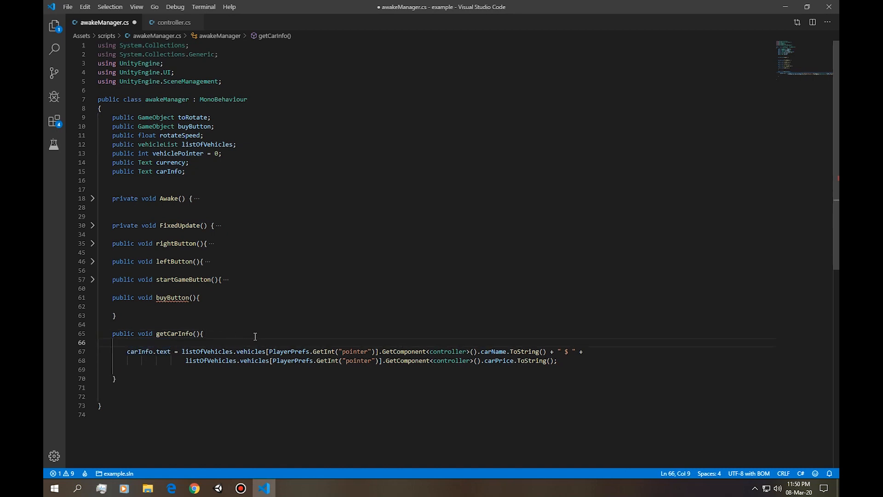
{"action": "type", "text": "if("}
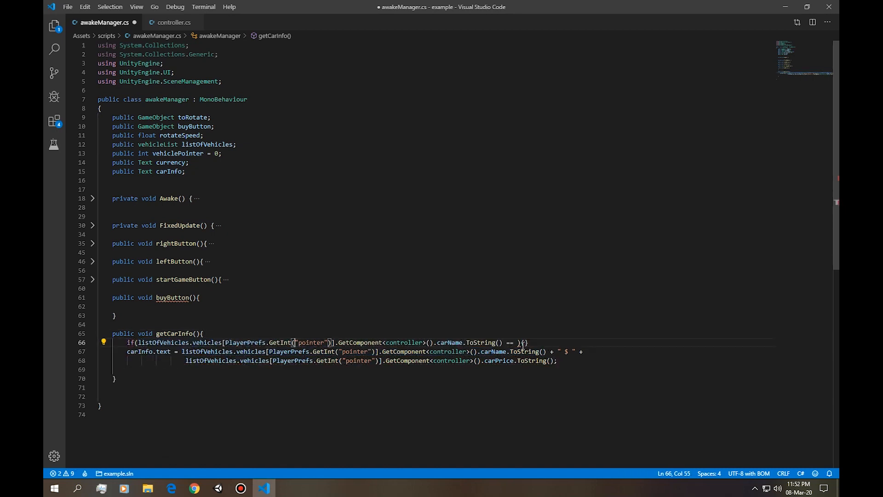
{"action": "left_click", "coordinate": [515, 342]}
Indent the two-line carInfo.text assignment one level beneath the if statement.
{"action": "left_click_drag", "start_coordinate": [76, 360], "coordinate": [45, 353]}
{"action": "key", "text": "ctrl+c"}
{"action": "key", "text": "Tab"}
{"action": "left_click", "coordinate": [190, 373]}
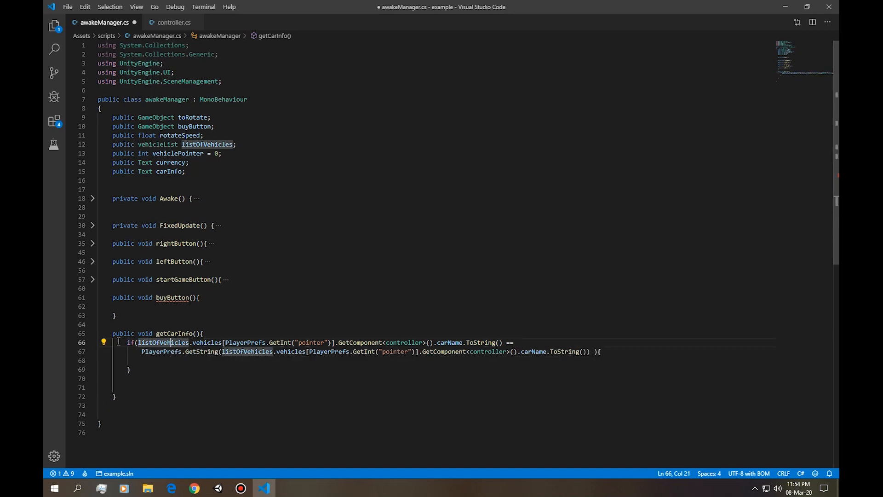
Examine the if condition in getCarInfo() that compares the vehicle's carName with its PlayerPrefs.GetString() entry.
{"action": "mouse_move", "coordinate": [127, 342]}
{"action": "left_mouse_down"}
{"action": "mouse_move", "coordinate": [174, 342]}
{"action": "mouse_move", "coordinate": [136, 342]}
{"action": "left_mouse_up"}
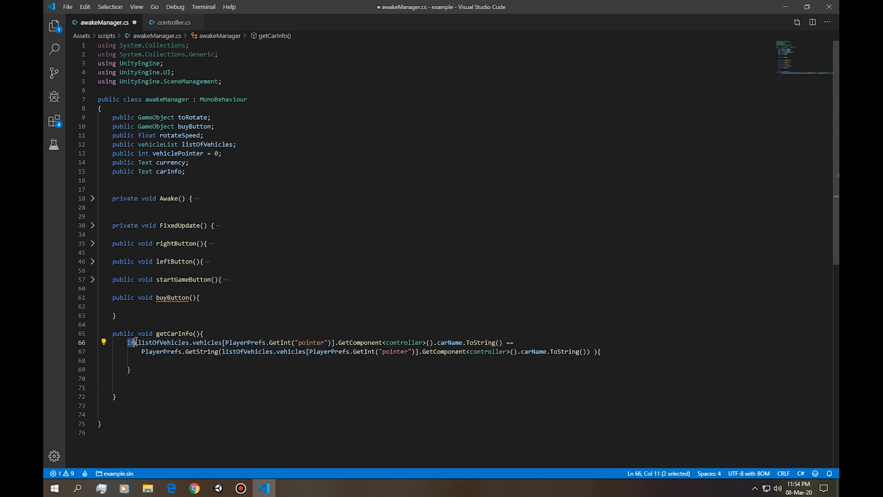
{"action": "left_click", "coordinate": [160, 363]}
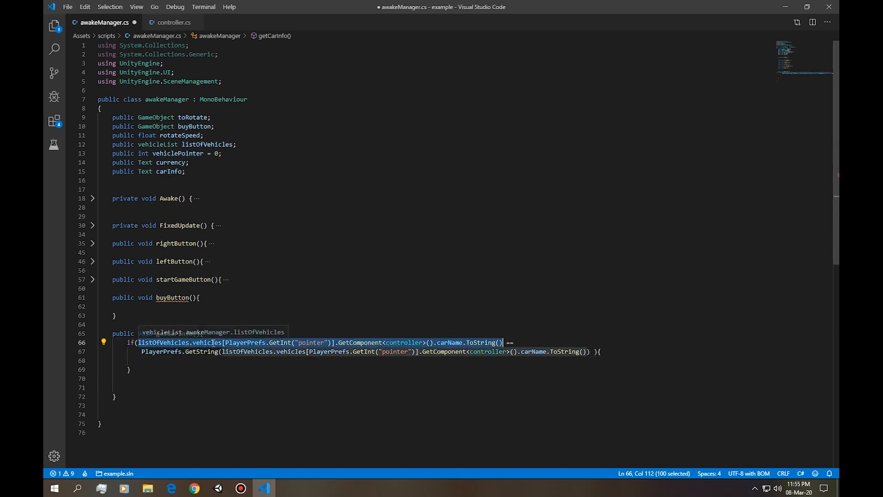
Add the statement carInfo.text = "Owned"; inside the if block of getCarInfo().
{"action": "left_click_drag", "start_coordinate": [141, 352], "coordinate": [216, 352]}
{"action": "left_click", "coordinate": [189, 360]}
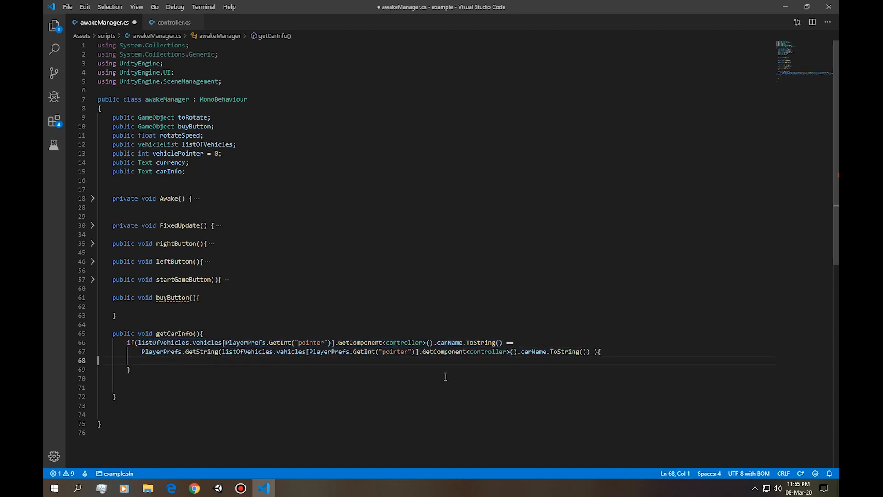
{"action": "key", "text": "Tab"}
{"action": "key", "text": "Tab"}
{"action": "key", "text": "Tab"}
{"action": "key", "text": "Tab"}
{"action": "type", "text": "carInfo.text = \"\""}
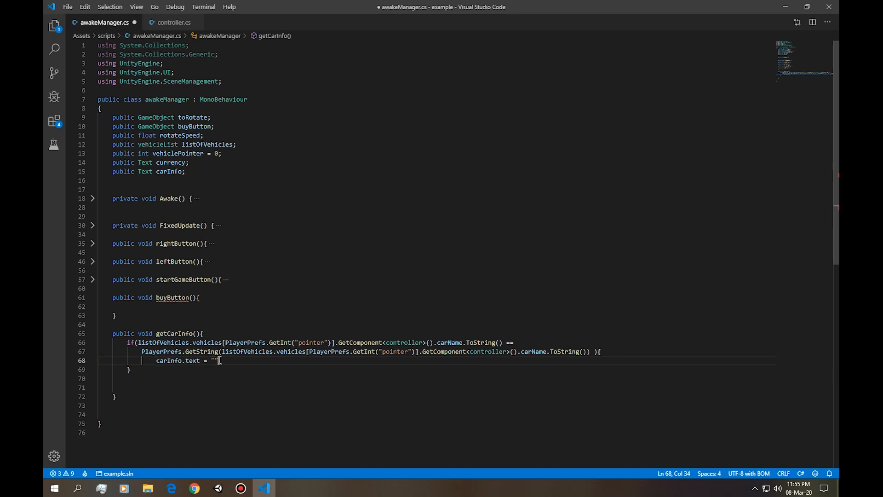
{"action": "type", "text": "Owned\";"}
Paste the two-line carInfo.text assignment with the vehicle's carName and carPrice directly below the if block in getCarInfo().
{"action": "left_click", "coordinate": [162, 369]}
{"action": "key", "text": "Return"}
{"action": "key", "text": "ctrl+v"}
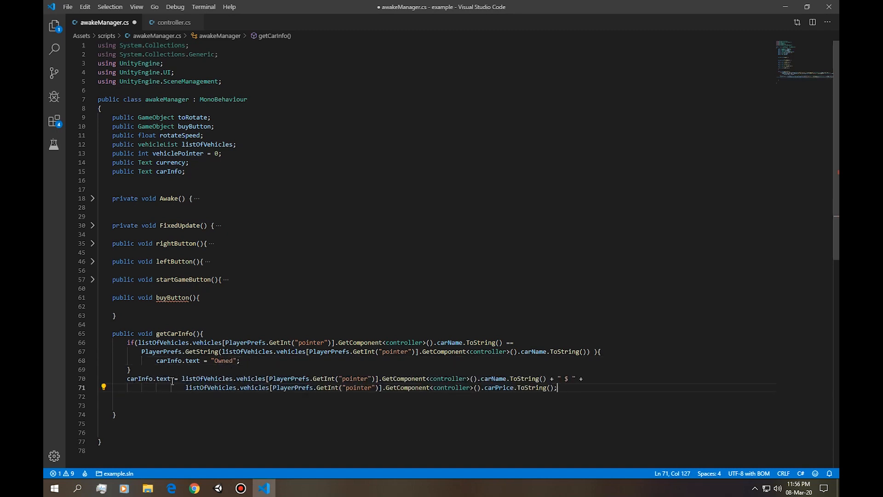
{"action": "left_click", "coordinate": [127, 379]}
Add two blank lines inside the empty body of the buyButton() method.
{"action": "left_click", "coordinate": [267, 306]}
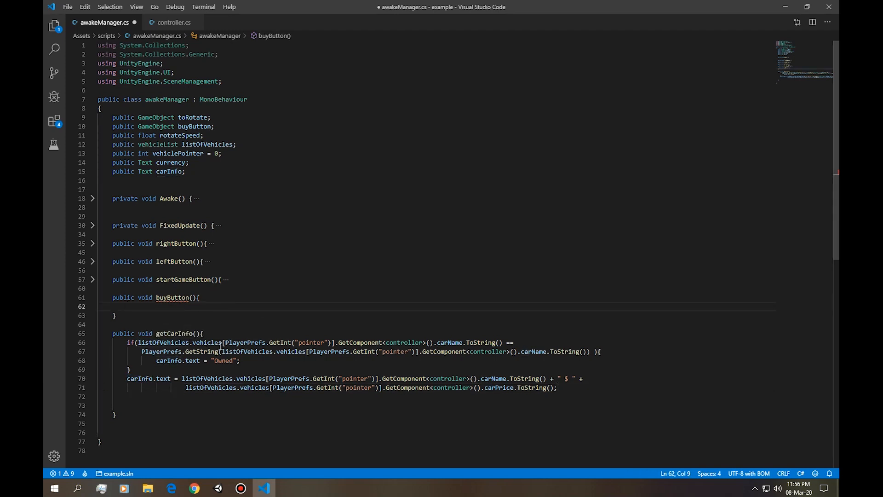
{"action": "left_click_drag", "start_coordinate": [138, 343], "coordinate": [384, 343]}
{"action": "left_click", "coordinate": [195, 358]}
{"action": "double_click", "coordinate": [162, 352]}
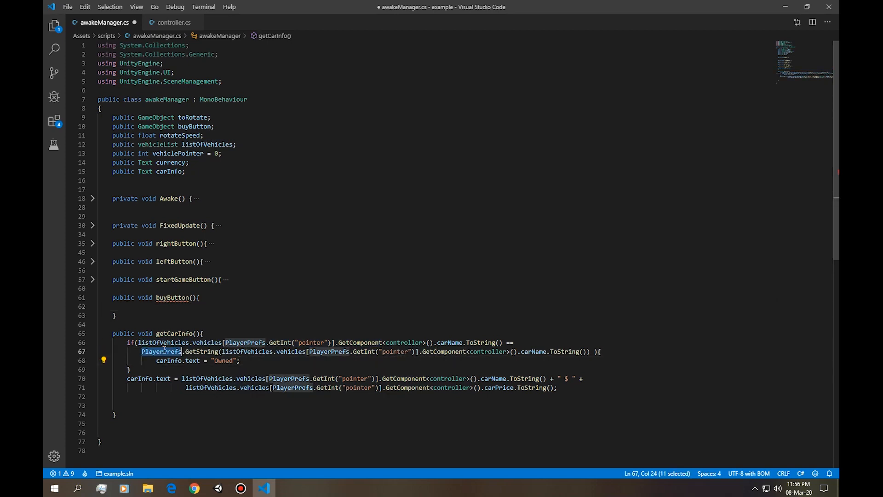
{"action": "left_click", "coordinate": [209, 307]}
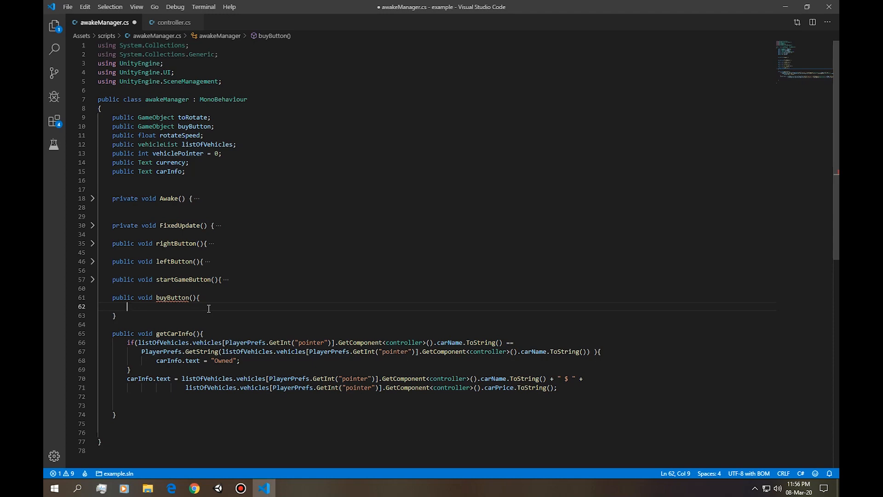
{"action": "key", "text": "Return"}
{"action": "key", "text": "Return"}
{"action": "key", "text": "Up"}
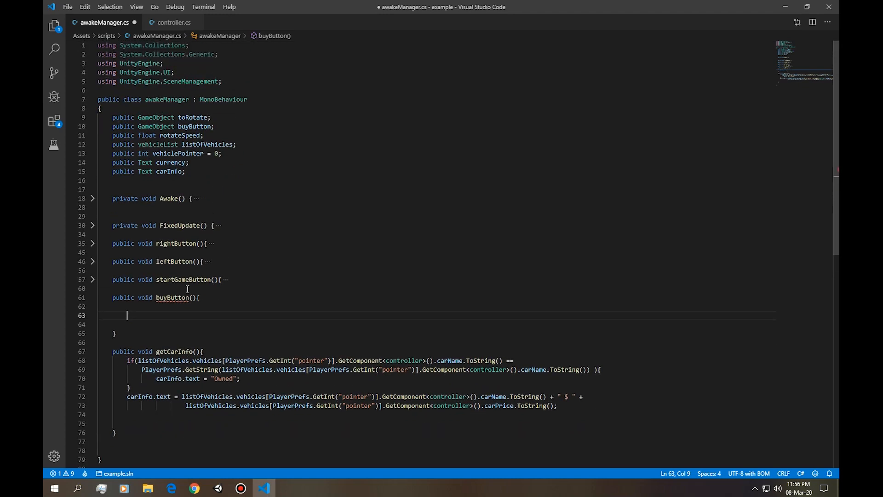
Duplicate the public GameObject buyButton declaration and rename the copy startButton.
{"action": "left_click", "coordinate": [171, 127]}
{"action": "left_click", "coordinate": [196, 127]}
{"action": "scroll", "coordinate": [230, 208], "scroll_direction": "down", "scroll_amount": 4}
{"action": "scroll", "coordinate": [231, 209], "scroll_direction": "up", "scroll_amount": 4}
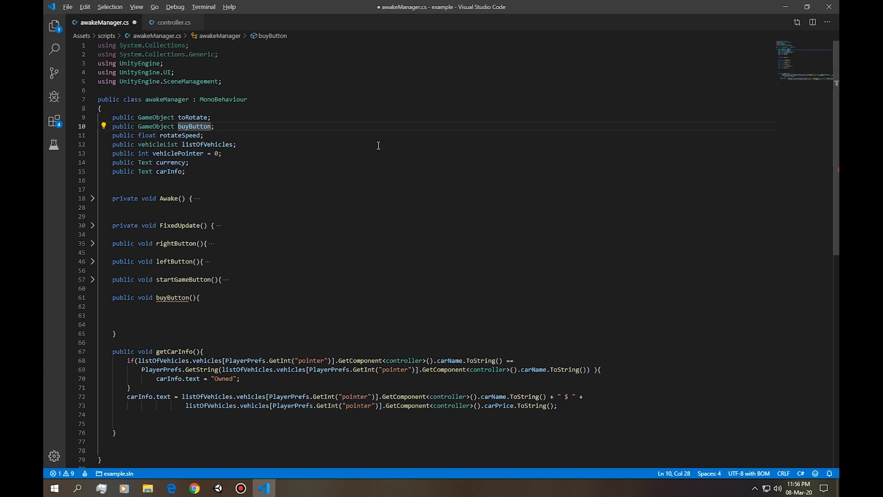
{"action": "key", "text": "shift+alt+Down"}
{"action": "double_click", "coordinate": [203, 134]}
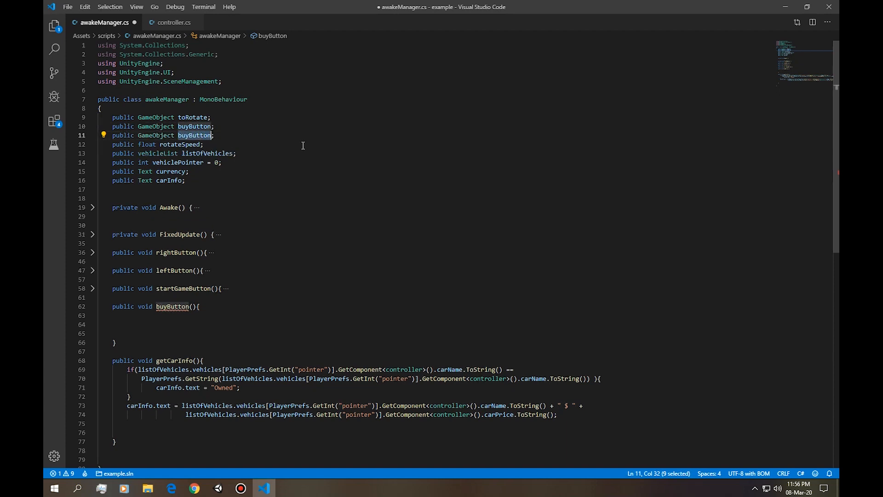
{"action": "type", "text": "start"}
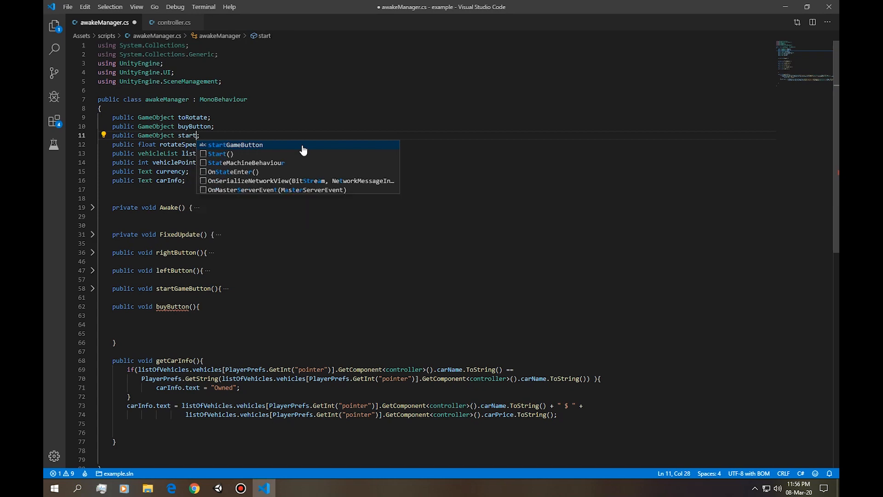
{"action": "type", "text": "B"}
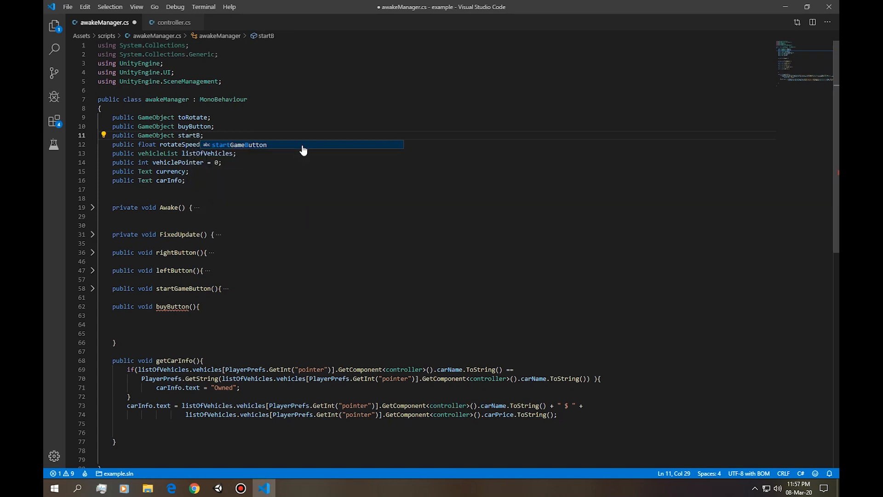
{"action": "type", "text": "utton"}
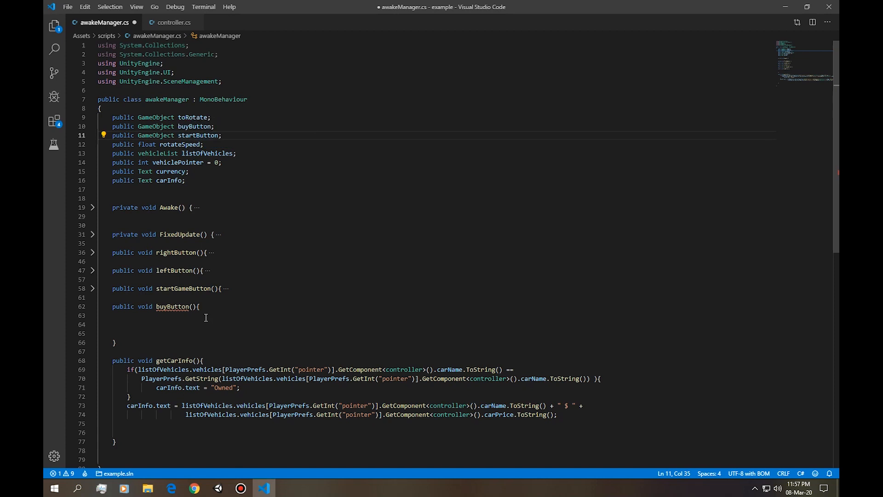
Add startButton.SetActive(true); below the "Owned" assignment in the if block of getCarInfo().
{"action": "scroll", "coordinate": [206, 317], "scroll_direction": "down", "scroll_amount": 3}
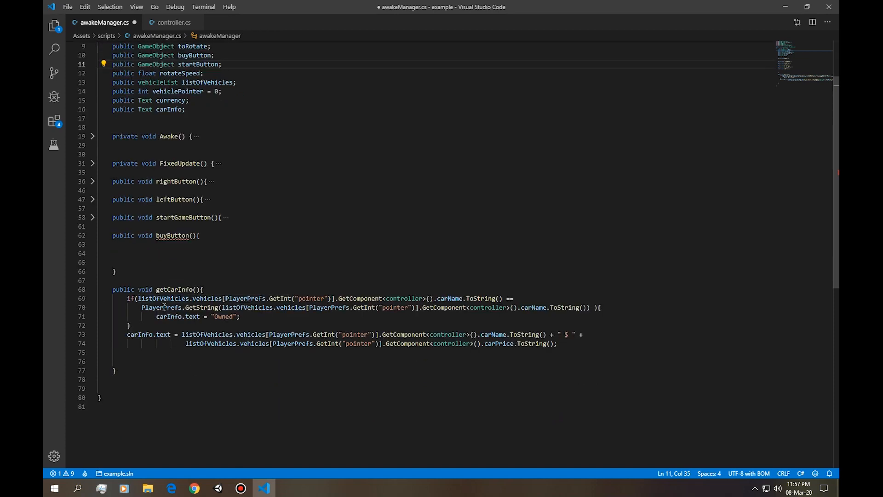
{"action": "double_click", "coordinate": [176, 290]}
{"action": "scroll", "coordinate": [189, 281], "scroll_direction": "down", "scroll_amount": 1}
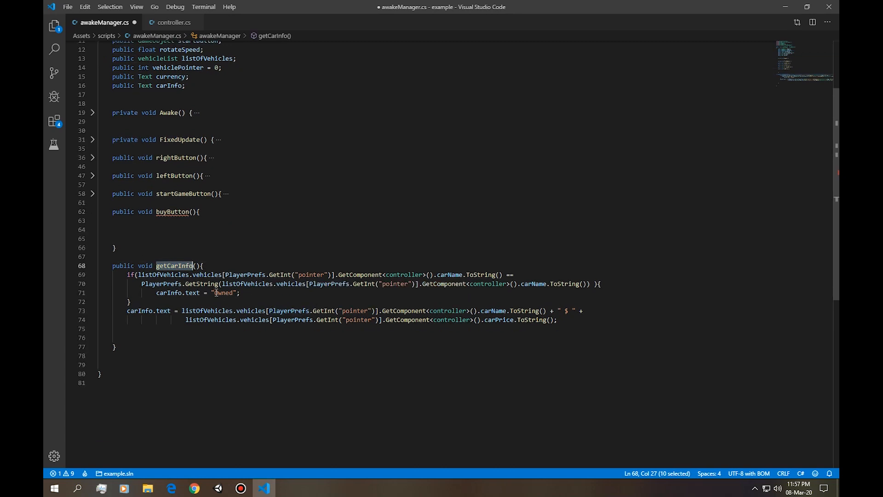
{"action": "left_click", "coordinate": [266, 292]}
{"action": "key", "text": "Return"}
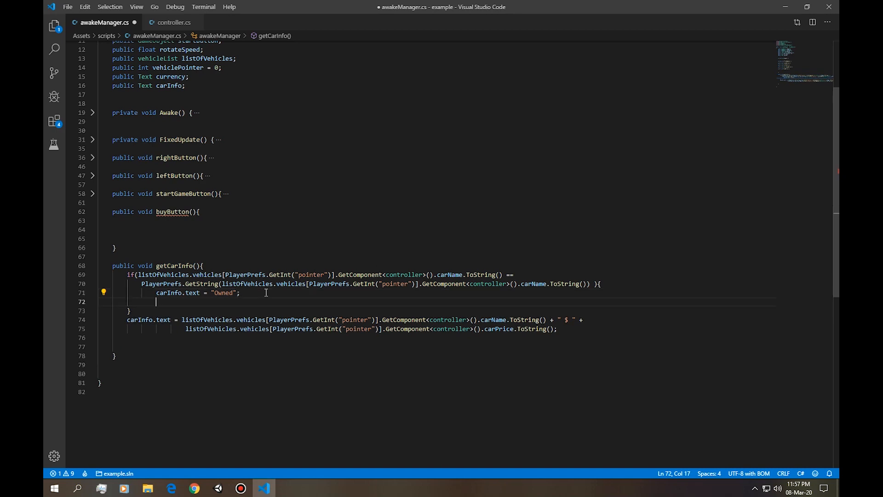
{"action": "type", "text": "s"}
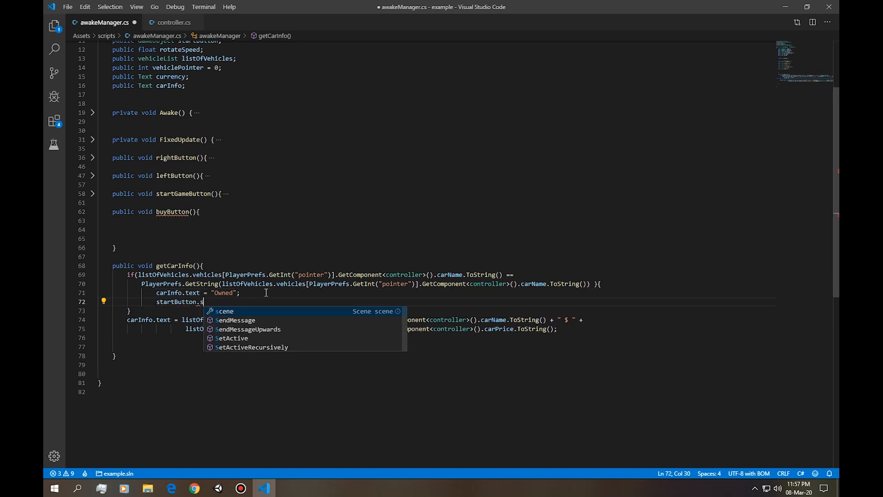
{"action": "type", "text": "tartButton.SetActive(true);"}
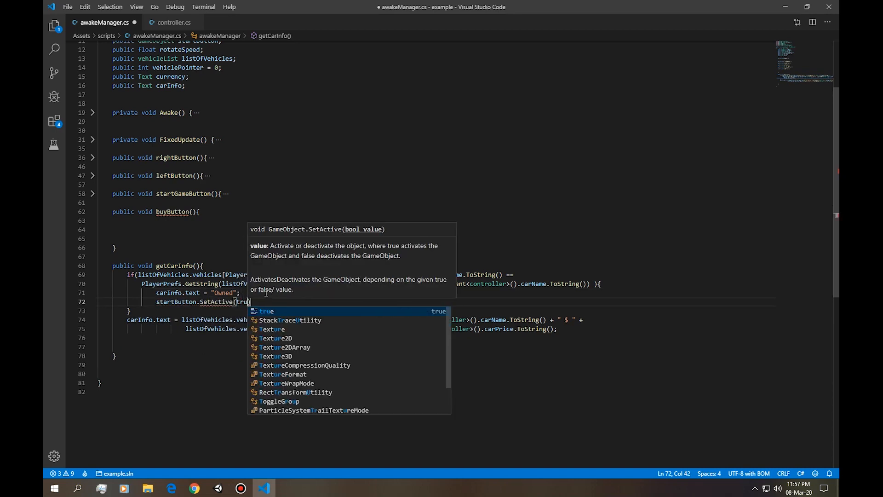
Duplicate the startButton.SetActive line as buyButton.SetActive(false); and rename the buyButton() method BuyButton().
{"action": "key", "text": "shift+alt+Down"}
{"action": "double_click", "coordinate": [183, 312]}
{"action": "type", "text": "buyButton.SetActive(false);"}
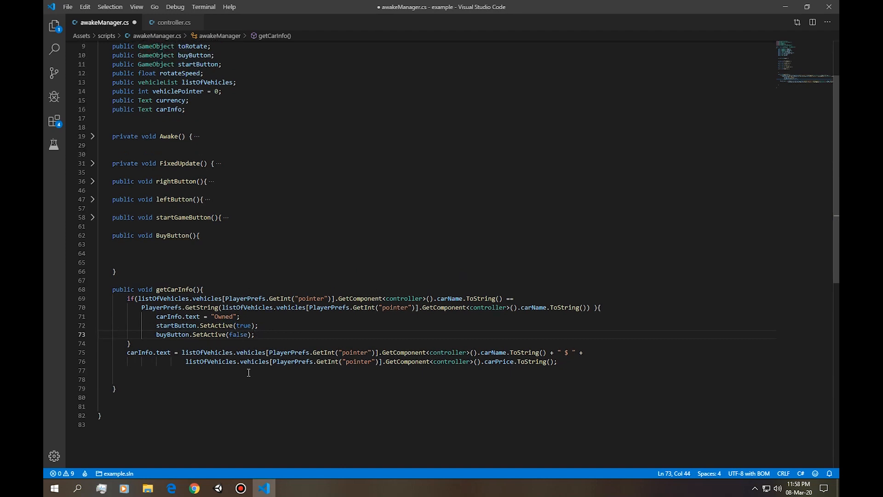
Copy the two SetActive lines from the if block to below the price assignment in getCarInfo(), separated by a blank line.
{"action": "left_click_drag", "start_coordinate": [270, 336], "coordinate": [50, 328]}
{"action": "key", "text": "ctrl+c"}
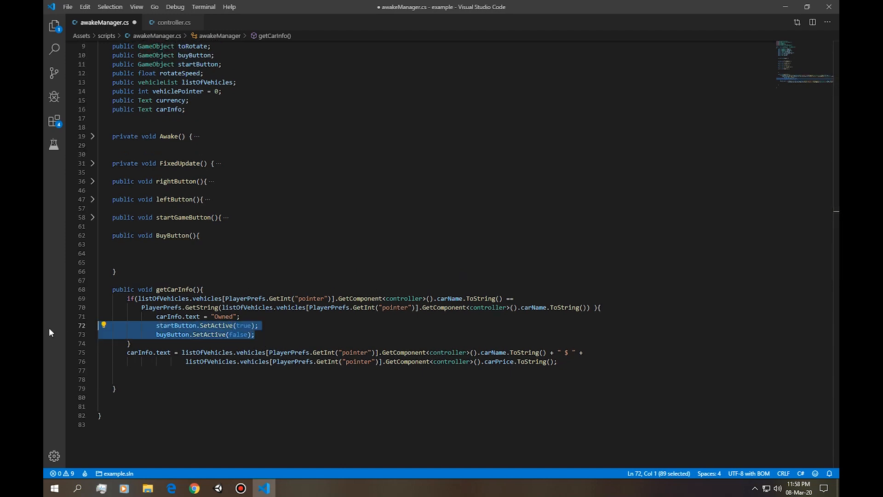
{"action": "left_click", "coordinate": [164, 372]}
{"action": "key", "text": "ctrl+v"}
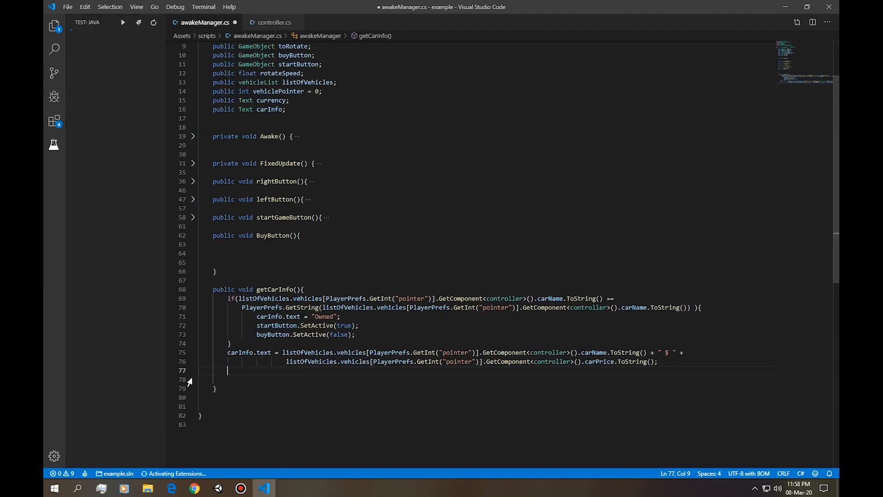
{"action": "left_click", "coordinate": [187, 369]}
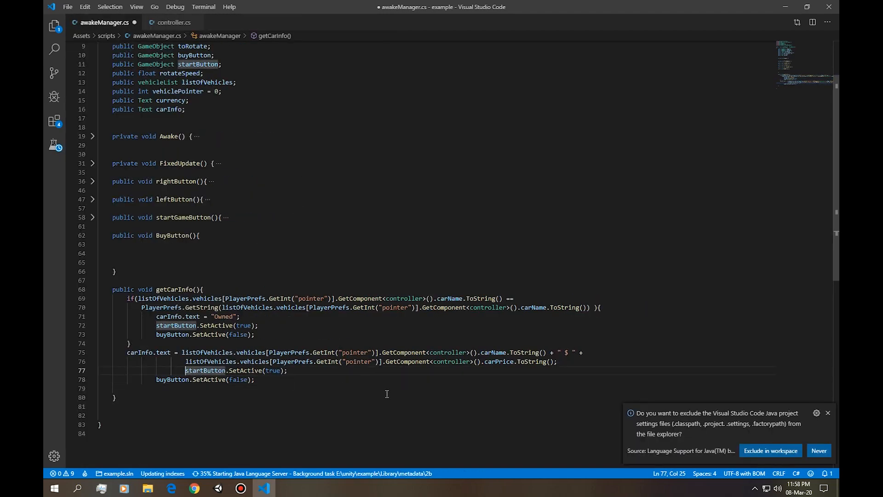
{"action": "key", "text": "Return"}
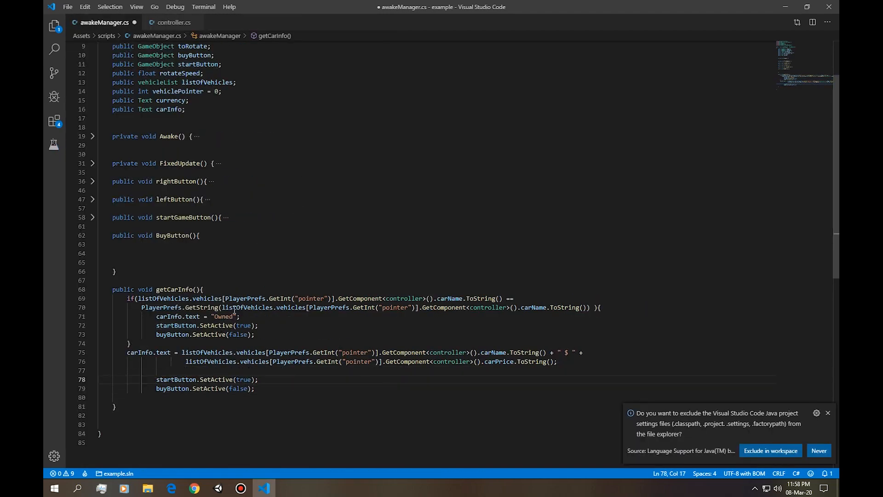
Add a return; statement at the end of the if block in getCarInfo() and dismiss the Java settings notification.
{"action": "left_click", "coordinate": [277, 334]}
{"action": "key", "text": "Return"}
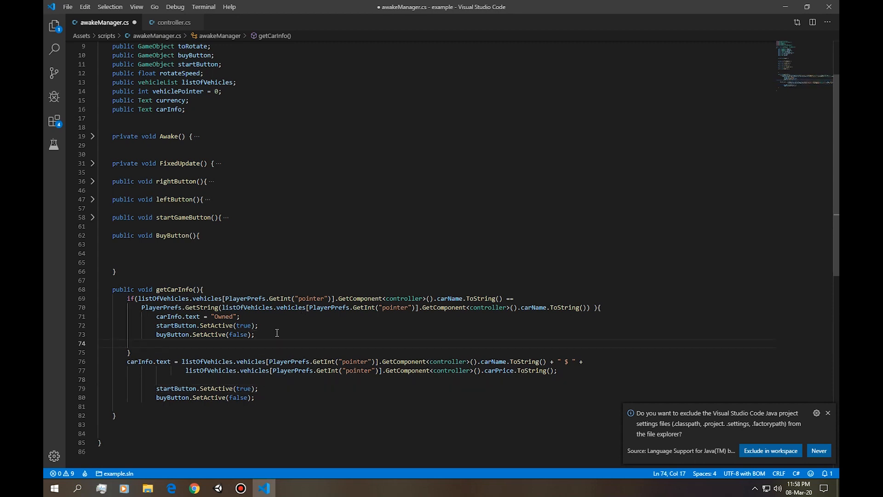
{"action": "left_click", "coordinate": [828, 413]}
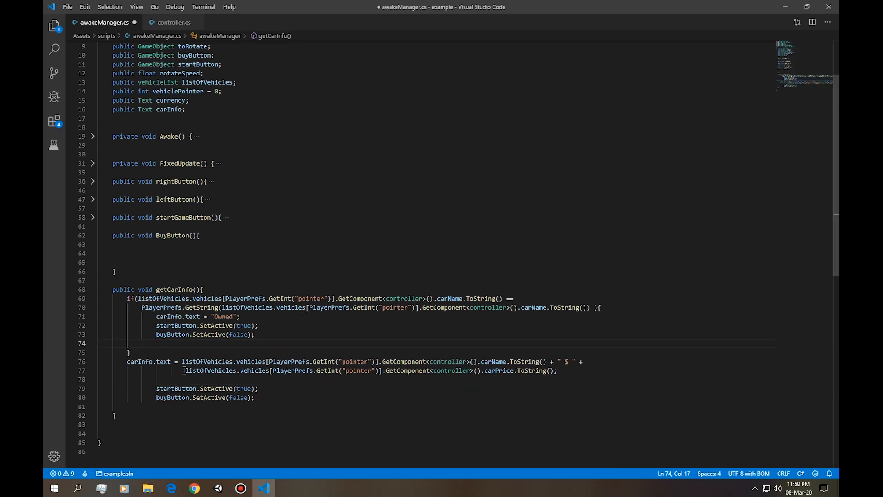
{"action": "type", "text": "return;"}
In the copied SetActive lines below the price assignment, set startButton's argument to false and buyButton's argument to buyButton.
{"action": "left_click_drag", "start_coordinate": [258, 397], "coordinate": [59, 375]}
{"action": "left_click", "coordinate": [225, 397]}
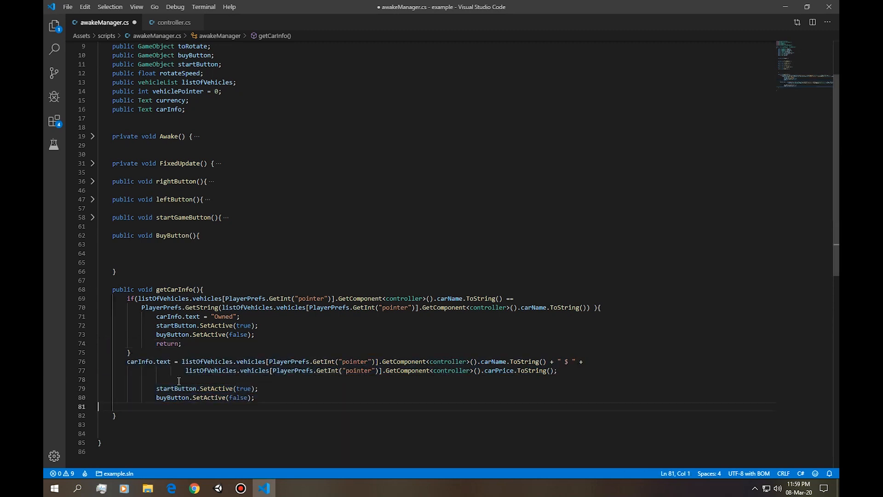
{"action": "double_click", "coordinate": [243, 389]}
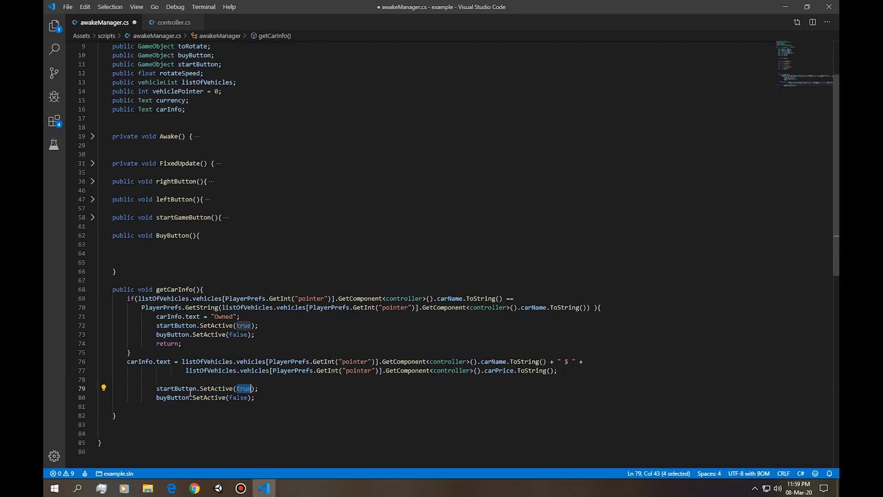
{"action": "type", "text": "false"}
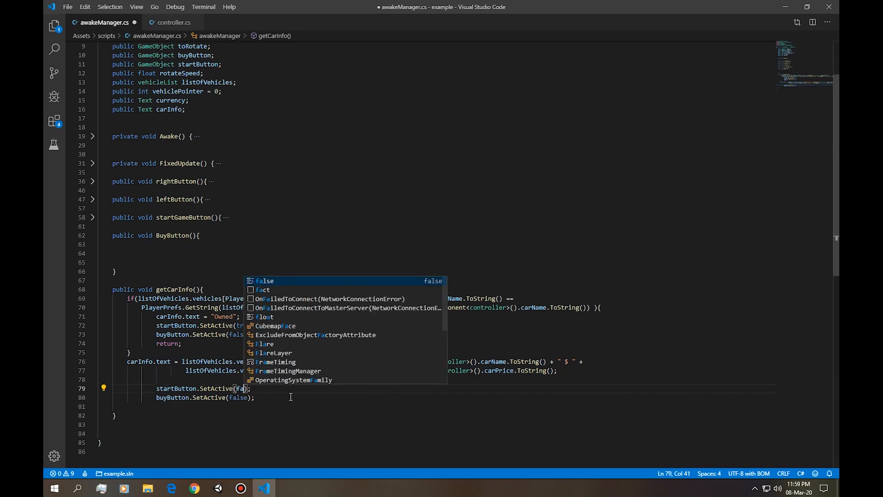
{"action": "double_click", "coordinate": [239, 397]}
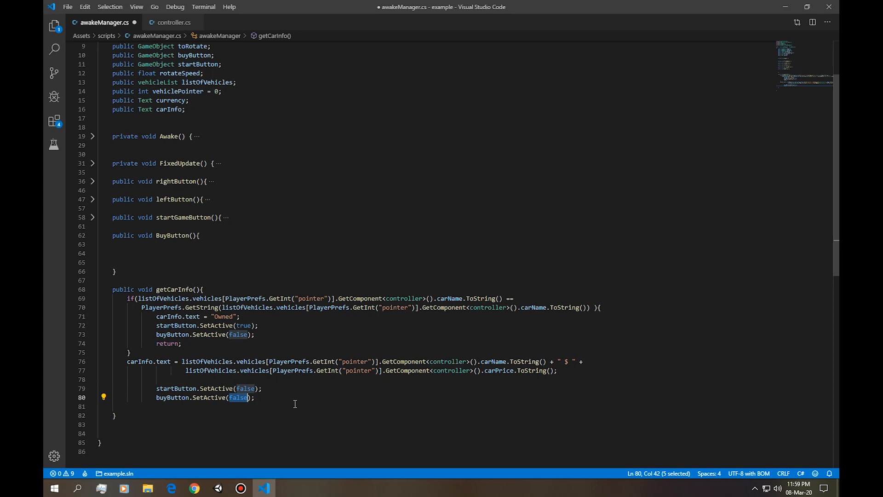
{"action": "type", "text": "buyButton"}
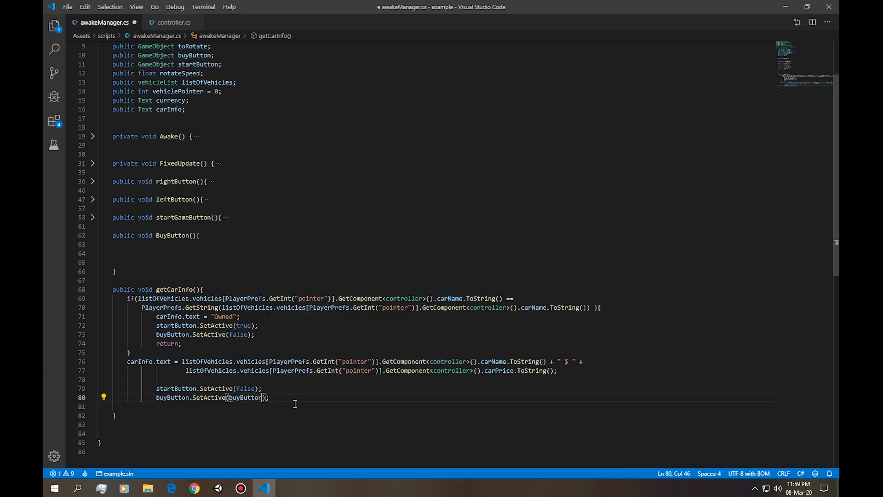
Start a PlayerPrefs.SetString() call in the body of the BuyButton() method.
{"action": "left_click", "coordinate": [175, 252]}
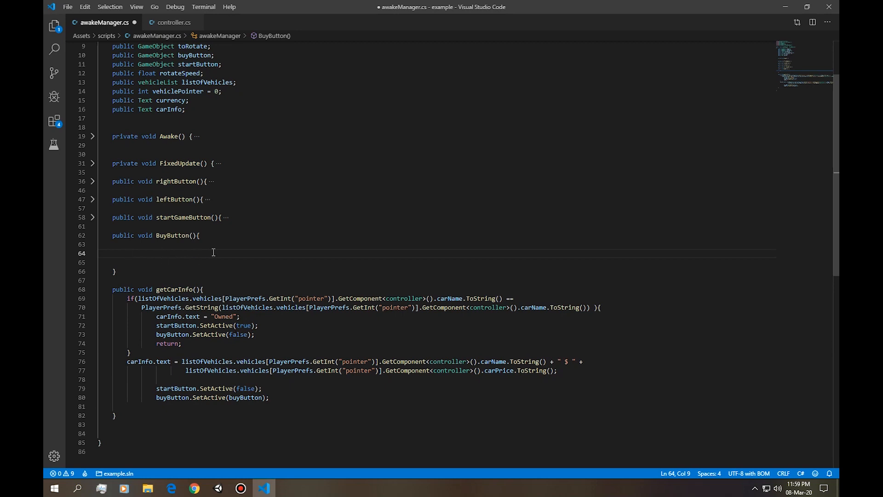
{"action": "key", "text": "Tab"}
{"action": "key", "text": "Tab"}
{"action": "type", "text": "PlayerPrefs.se"}
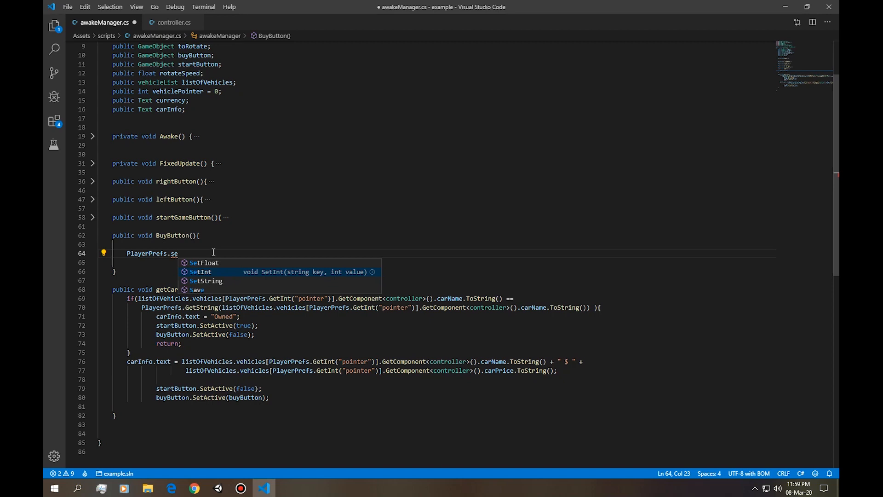
{"action": "key", "text": "Down"}
{"action": "key", "text": "Return"}
{"action": "type", "text": "("}
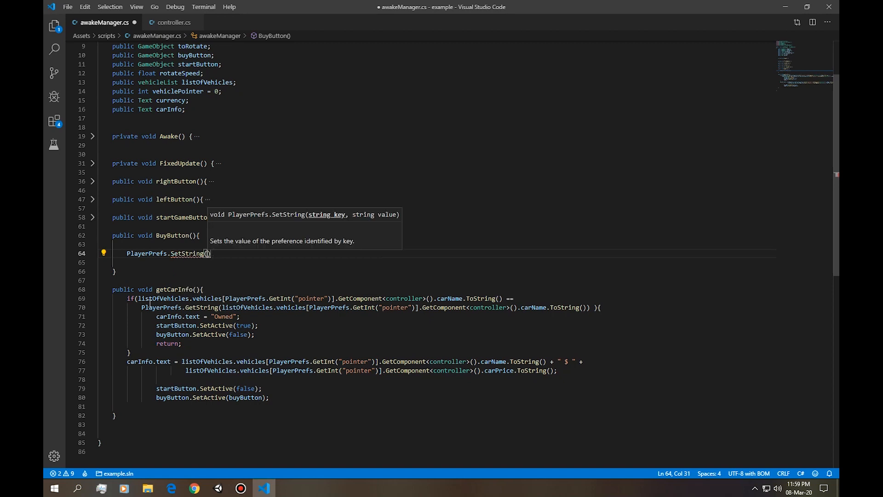
Copy the carName.ToString() expression from getCarInfo()'s if condition into SetString() in BuyButton() as both key and value, separated by a comma.
{"action": "left_click_drag", "start_coordinate": [138, 298], "coordinate": [503, 299]}
{"action": "key", "text": "ctrl+c"}
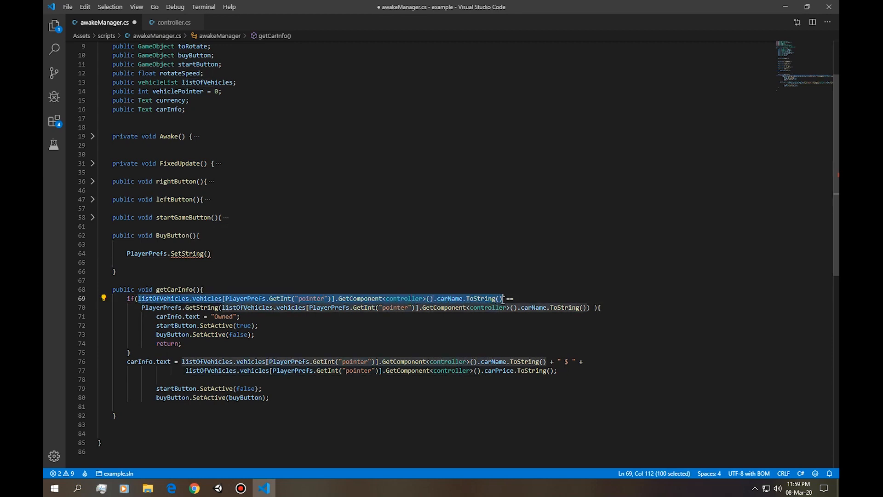
{"action": "left_click", "coordinate": [208, 254]}
{"action": "key", "text": "ctrl+v"}
{"action": "type", "text": "."}
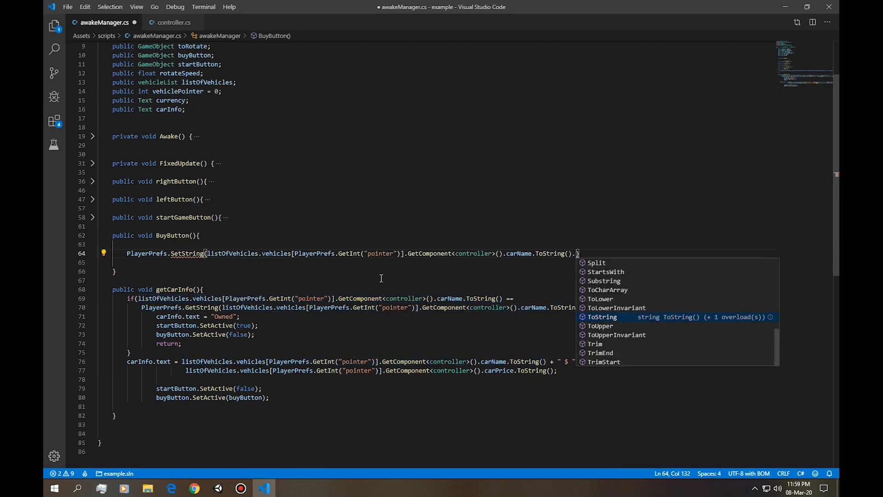
{"action": "key", "text": "ctrl+v"}
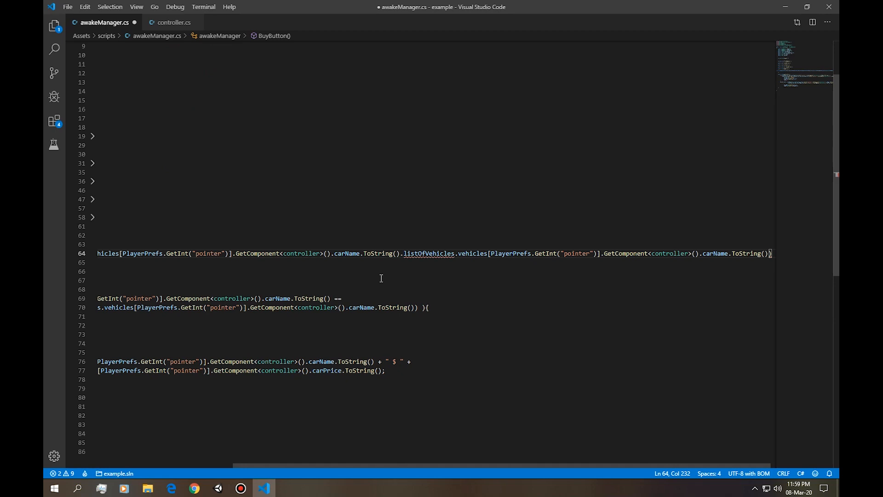
{"action": "left_click_drag", "start_coordinate": [361, 276], "coordinate": [43, 264]}
{"action": "left_click", "coordinate": [575, 254]}
{"action": "key", "text": "BackSpace"}
{"action": "type", "text": ","}
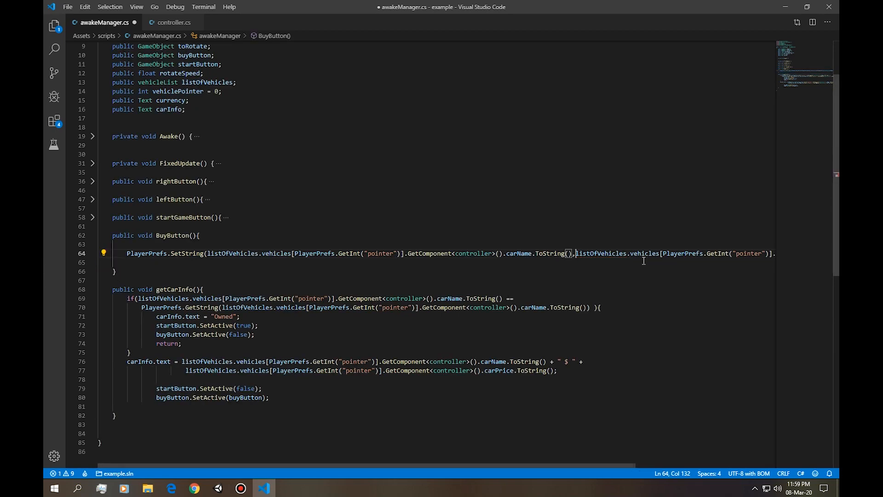
Move SetString()'s second argument to its own indented line, end the statement with a semicolon and add a new line below.
{"action": "key", "text": "Return"}
{"action": "key", "text": "Tab"}
{"action": "key", "text": "Tab"}
{"action": "key", "text": "Tab"}
{"action": "key", "text": "Tab"}
{"action": "key", "text": "Tab"}
{"action": "key", "text": "Tab"}
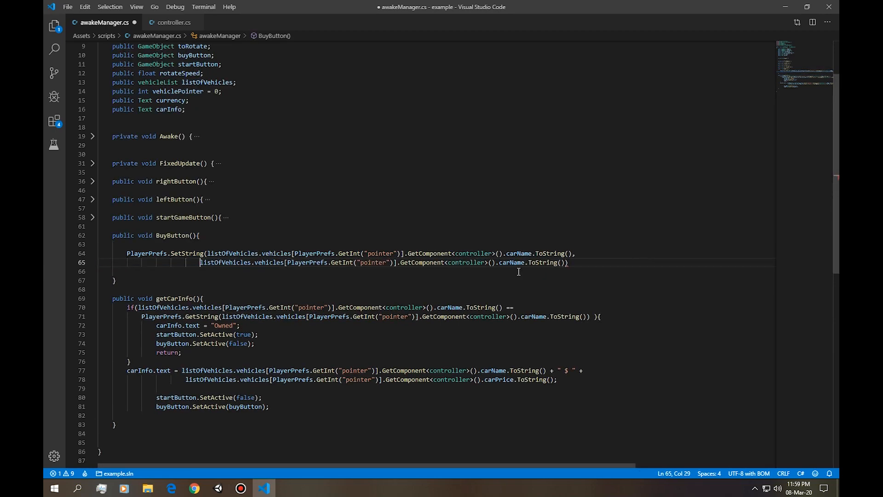
{"action": "left_click", "coordinate": [603, 260]}
{"action": "type", "text": ";"}
{"action": "key", "text": "Return"}
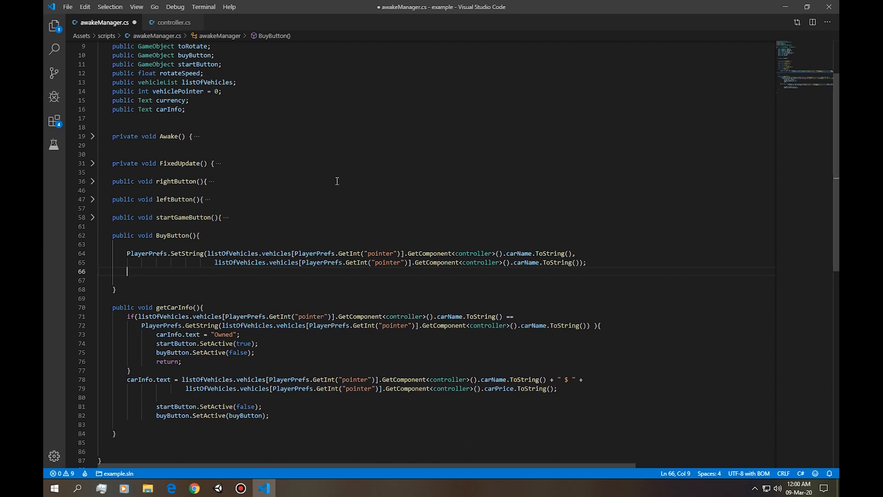
Start a PlayerPrefs.SetInt() call below the SetString statement in BuyButton() and expand the folded Awake() method.
{"action": "left_click", "coordinate": [164, 102]}
{"action": "triple_click", "coordinate": [164, 101]}
{"action": "double_click", "coordinate": [168, 100]}
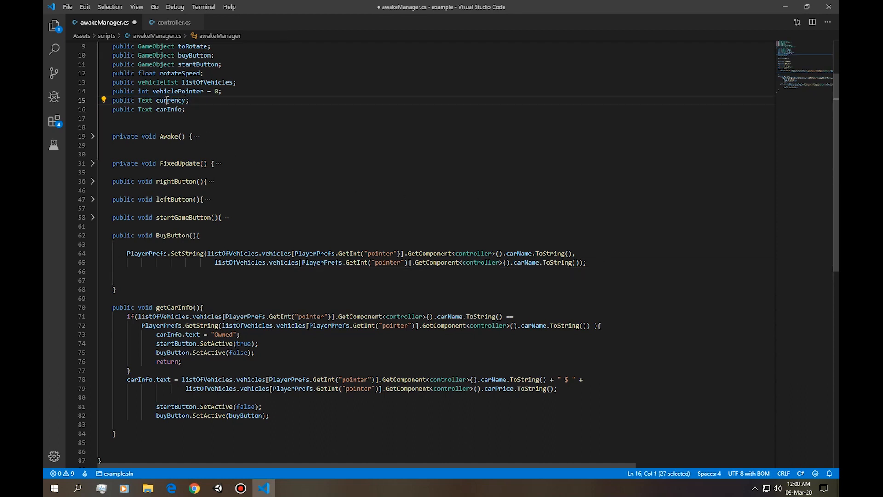
{"action": "left_click", "coordinate": [184, 272]}
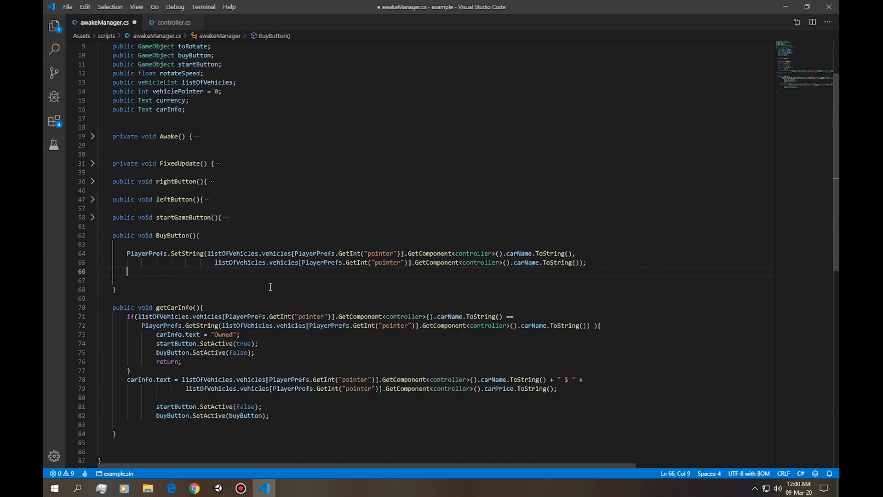
{"action": "type", "text": "PlayerPrefs.set"}
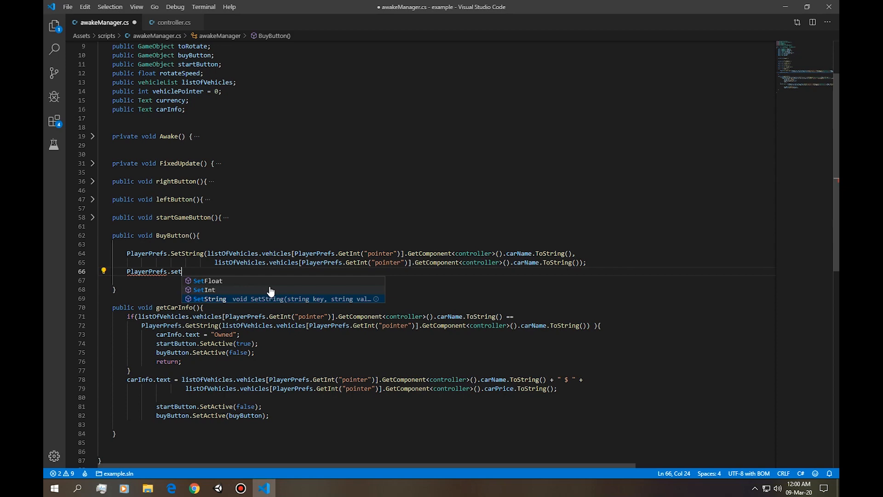
{"action": "left_click", "coordinate": [269, 291]}
{"action": "left_click", "coordinate": [93, 138]}
{"action": "type", "text": "("}
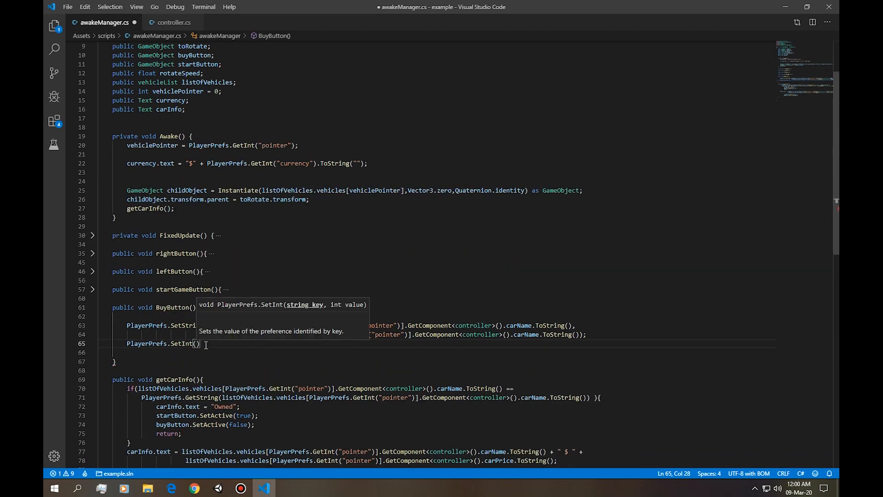
{"action": "type", "text": "\""}
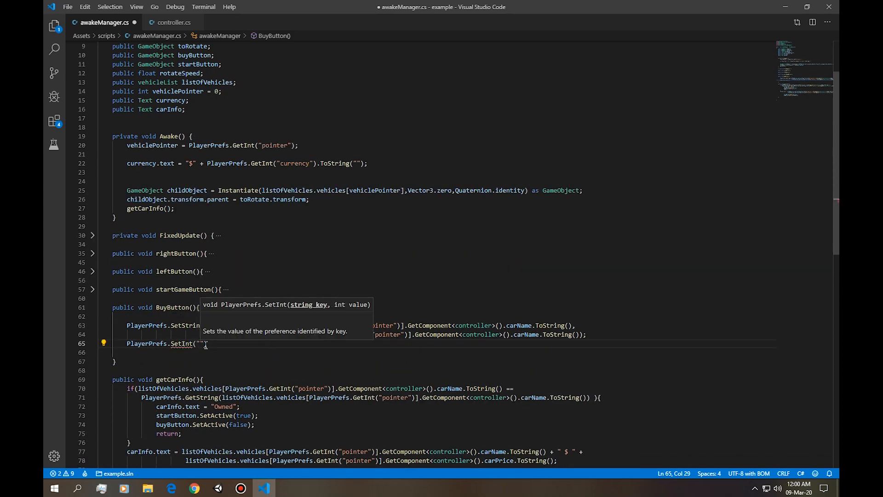
{"action": "type", "text": "currency"}
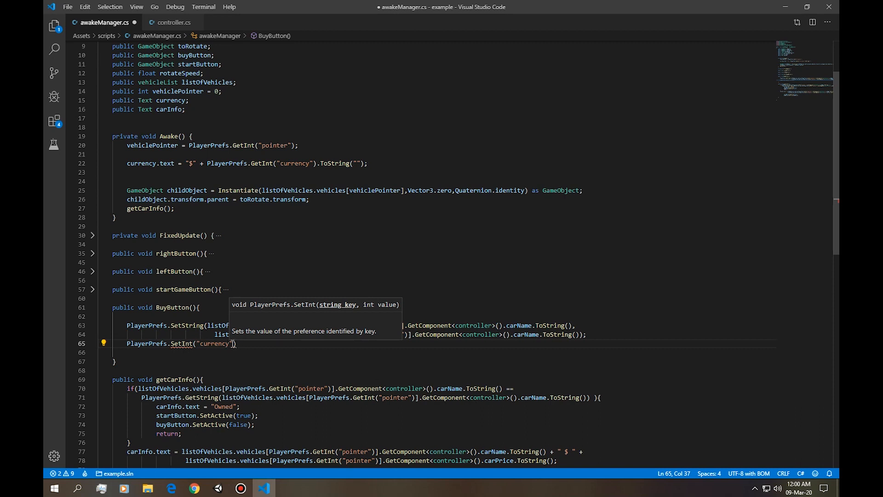
{"action": "type", "text": "\","}
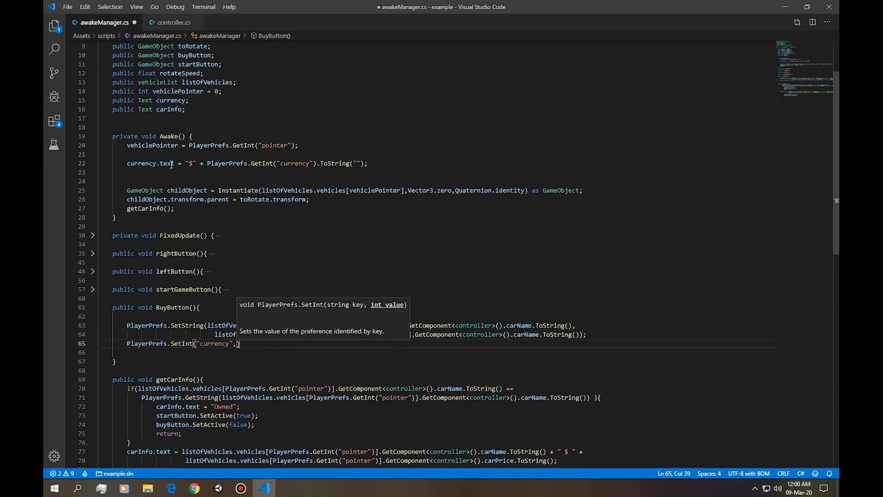
Copy PlayerPrefs.GetInt("currency").ToString(""); from Awake() into the SetInt() call as its second argument.
{"action": "left_click", "coordinate": [206, 163]}
{"action": "left_click_drag", "start_coordinate": [207, 163], "coordinate": [375, 166]}
{"action": "key", "text": "ctrl+c"}
{"action": "left_click", "coordinate": [237, 344]}
{"action": "key", "text": "ctrl+v"}
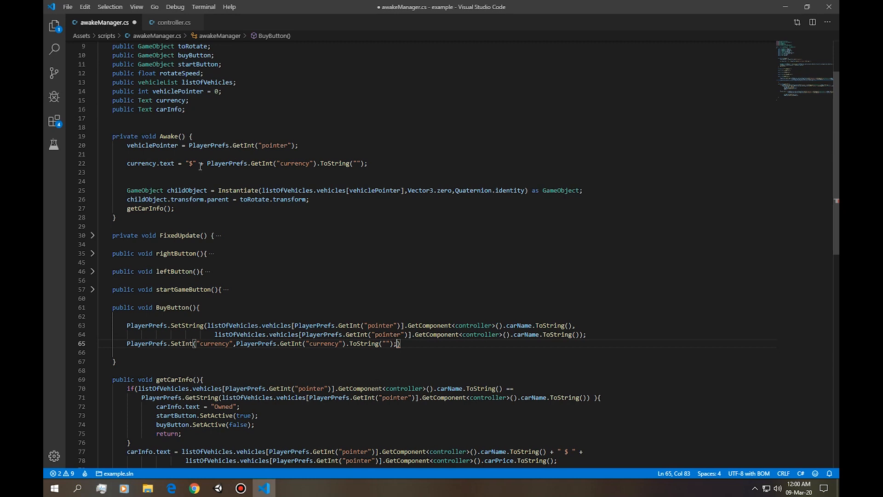
Remove the pasted semicolon inside the SetInt() call and add a minus operator after the currency value.
{"action": "left_click_drag", "start_coordinate": [208, 163], "coordinate": [311, 164]}
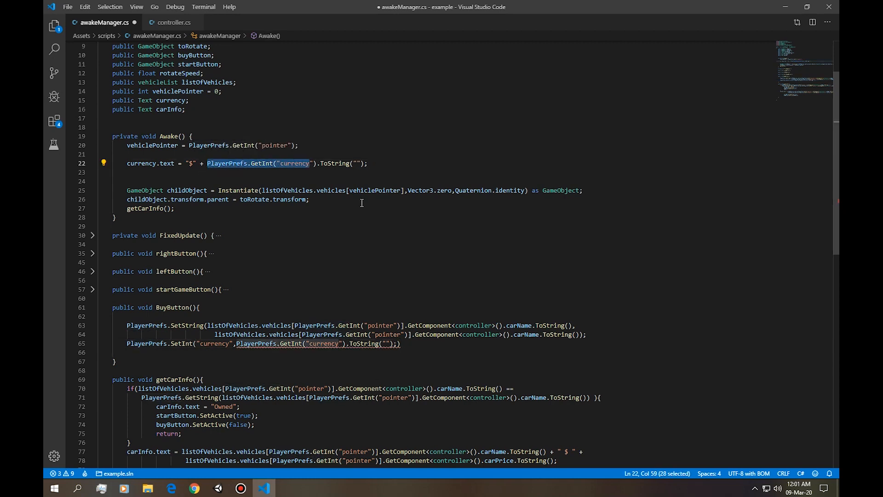
{"action": "left_click", "coordinate": [398, 344]}
{"action": "key", "text": "Delete"}
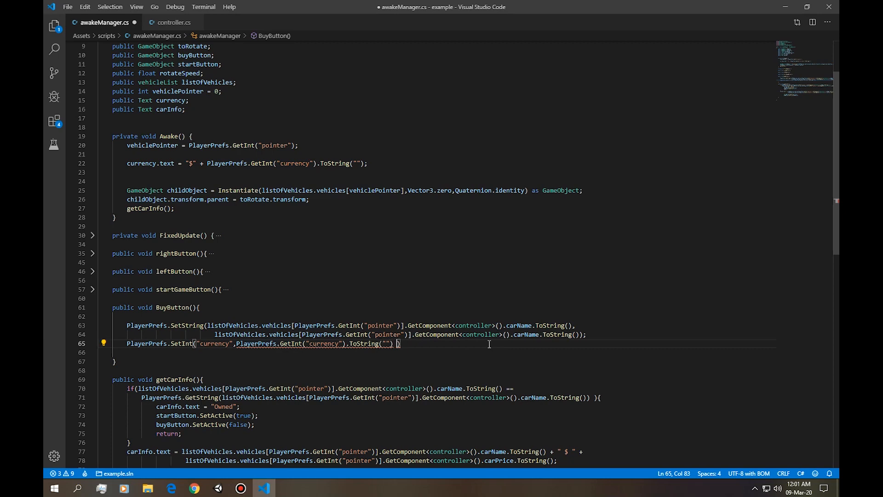
{"action": "type", "text": "-"}
Remove .ToString("") from the GetInt("currency") value in the SetInt() call and add a space after the comma.
{"action": "scroll", "coordinate": [276, 359], "scroll_direction": "down", "scroll_amount": 4}
{"action": "left_click_drag", "start_coordinate": [186, 365], "coordinate": [555, 366]}
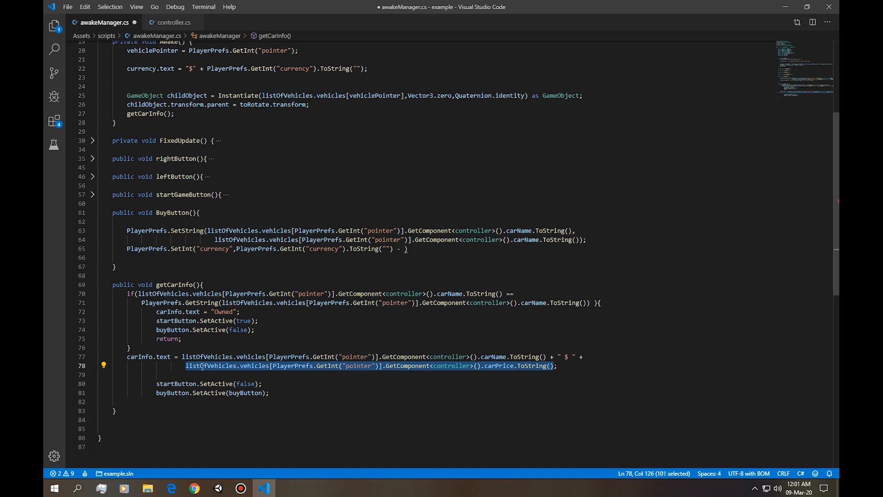
{"action": "left_click", "coordinate": [403, 249]}
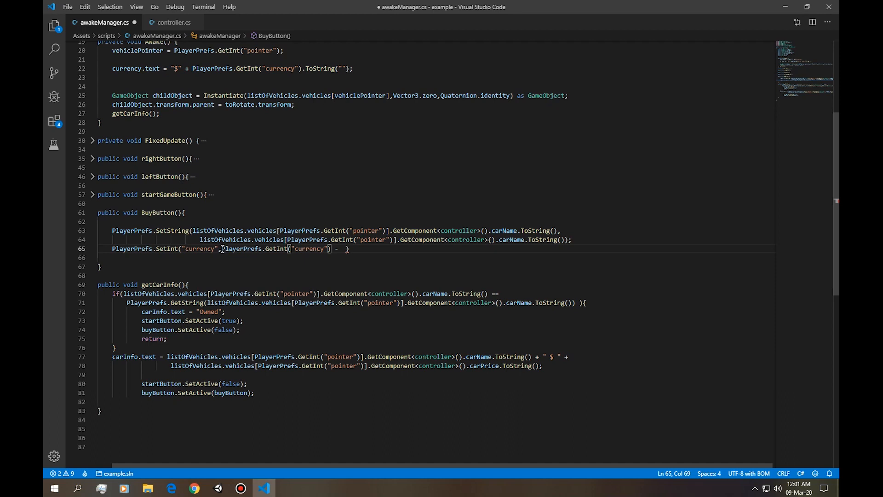
{"action": "key", "text": "ctrl+z"}
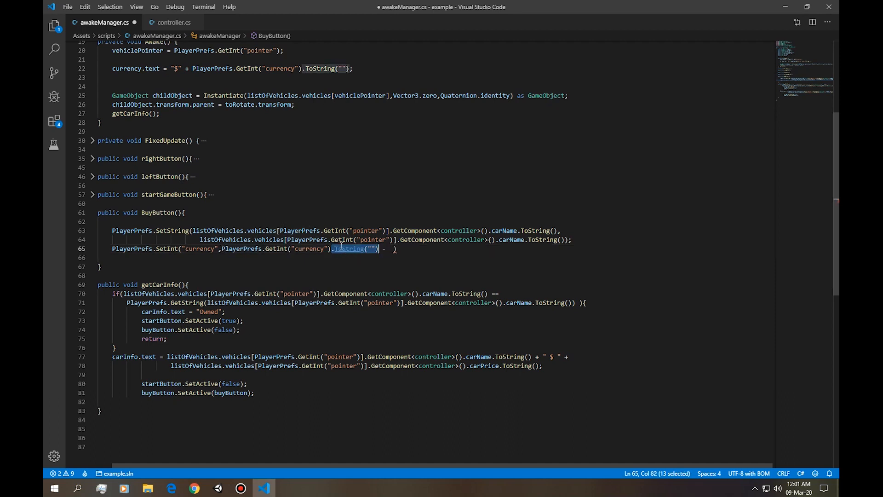
{"action": "key", "text": "BackSpace"}
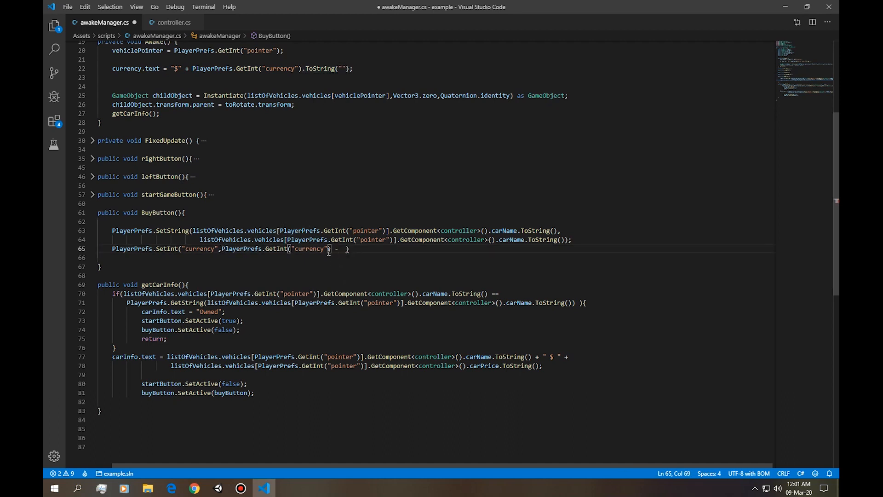
{"action": "key", "text": "Down"}
{"action": "left_click", "coordinate": [238, 249]}
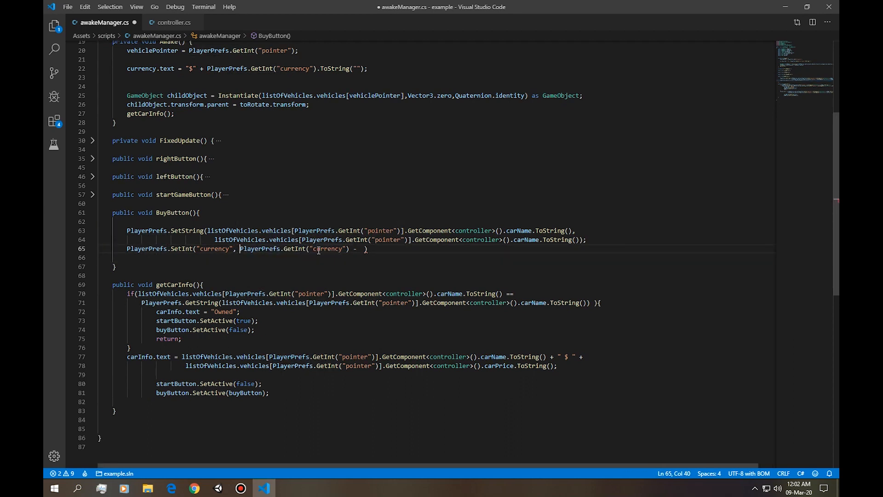
Copy the listOfVehicles carPrice expression from getCarInfo() to after the minus operator in the SetInt() call.
{"action": "left_click_drag", "start_coordinate": [186, 366], "coordinate": [557, 366]}
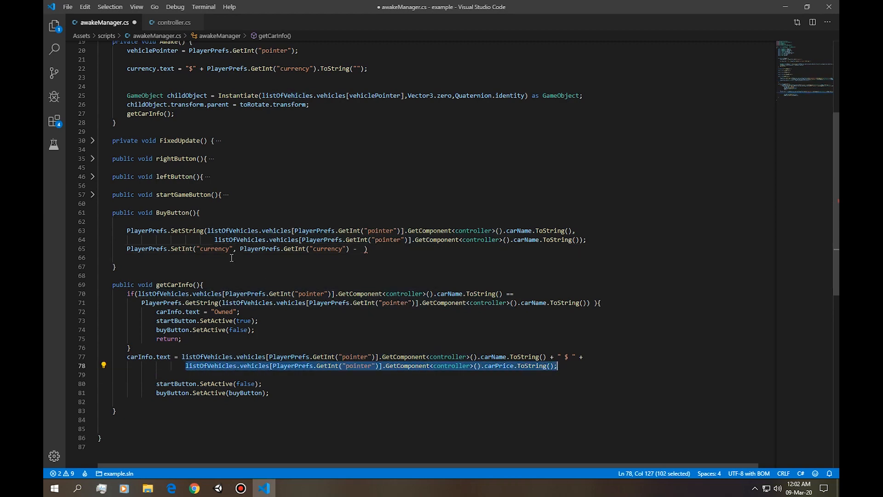
{"action": "scroll", "coordinate": [217, 112], "scroll_direction": "up", "scroll_amount": 3}
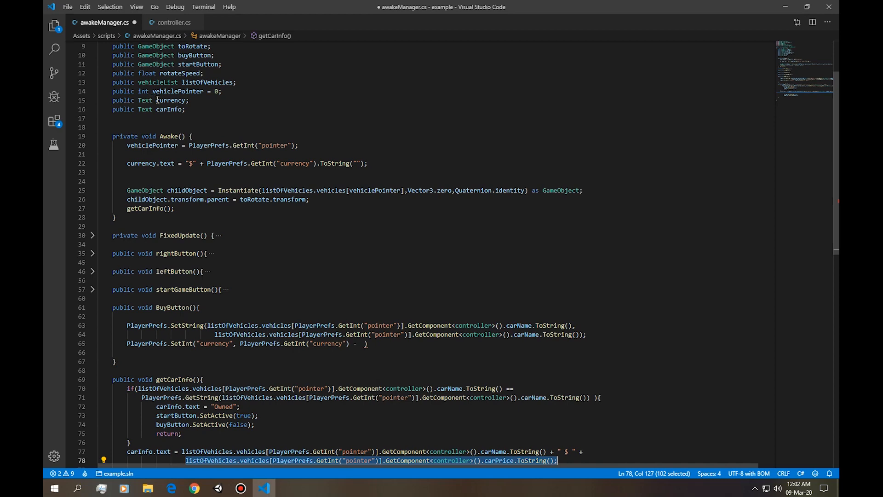
{"action": "scroll", "coordinate": [289, 230], "scroll_direction": "down", "scroll_amount": 3}
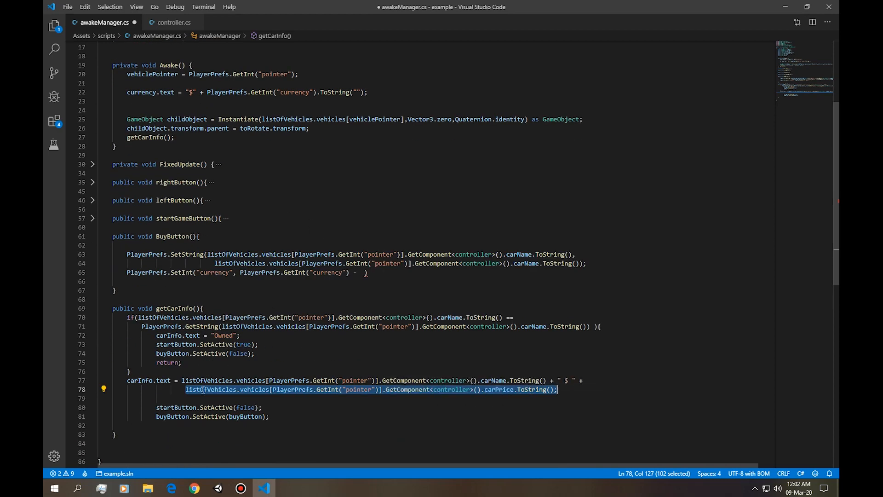
{"action": "left_click", "coordinate": [359, 273]}
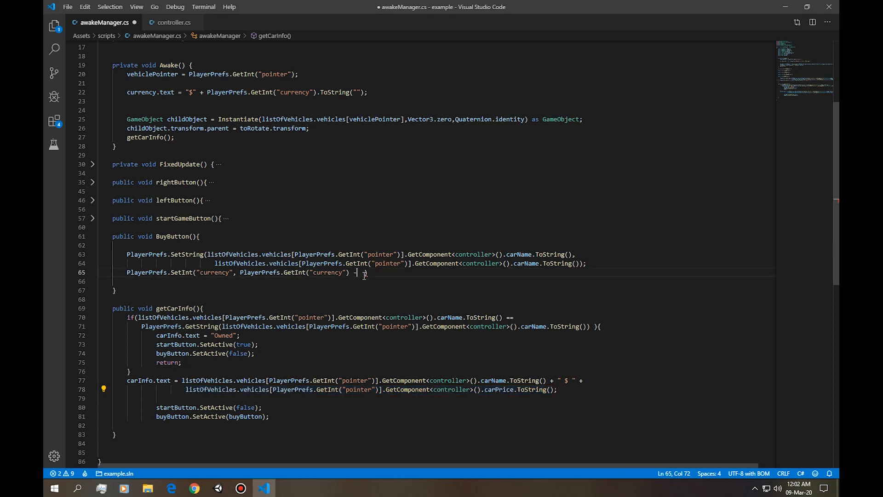
{"action": "key", "text": "ctrl+v"}
Strip the .ToString(); part from the pasted expression so the SetInt() argument ends with carPrice.
{"action": "left_click_drag", "start_coordinate": [693, 273], "coordinate": [733, 273]}
{"action": "key", "text": "BackSpace"}
{"action": "key", "text": "BackSpace"}
{"action": "key", "text": "Delete"}
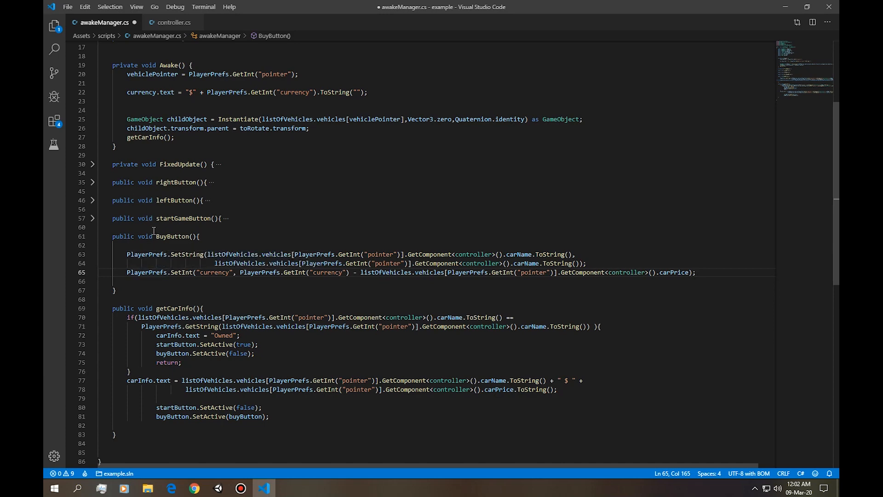
Insert an if statement above the SetInt() line in BuyButton(), with PlayerPrefs.GetInt("currency") as its first operand.
{"action": "scroll", "coordinate": [167, 271], "scroll_direction": "up", "scroll_amount": 3}
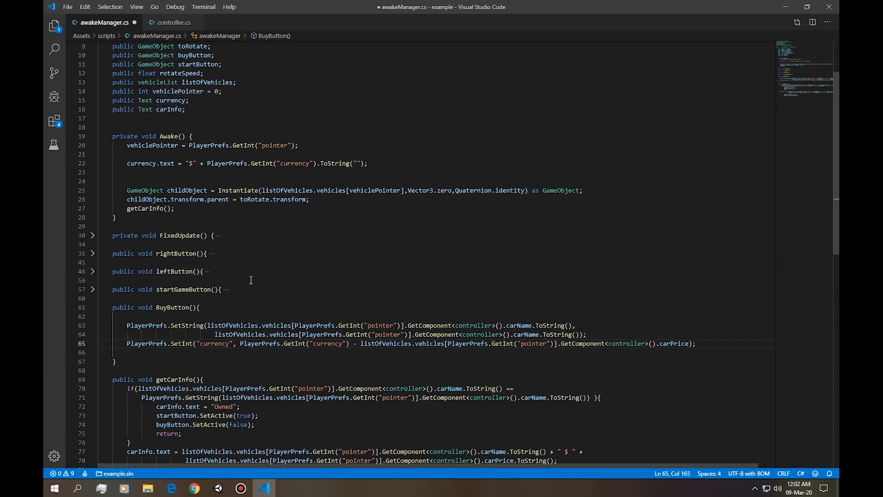
{"action": "left_click", "coordinate": [605, 337]}
{"action": "key", "text": "Return"}
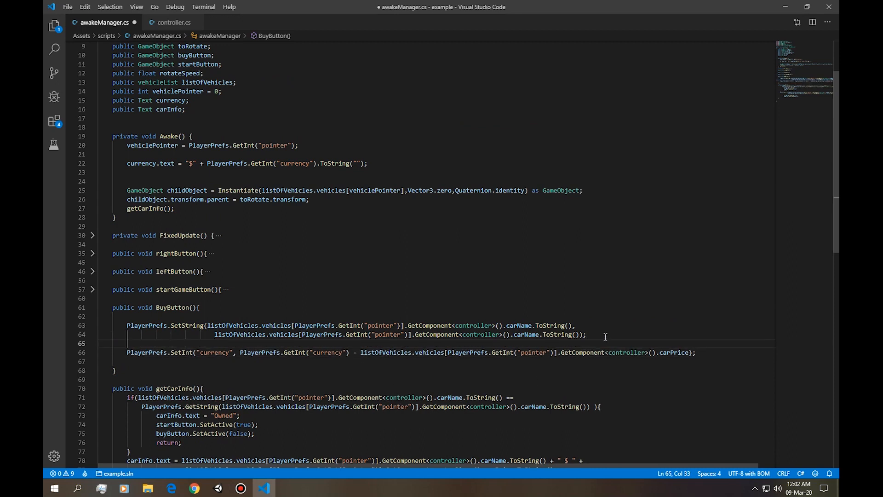
{"action": "key", "text": "BackSpace"}
{"action": "type", "text": "if("}
{"action": "left_click_drag", "start_coordinate": [240, 353], "coordinate": [349, 352]}
{"action": "key", "text": "ctrl+c"}
{"action": "left_click", "coordinate": [138, 343]}
{"action": "key", "text": "ctrl+v"}
Complete the if condition with >= and the listOfVehicles carPrice expression for the current pointer.
{"action": "type", "text": "> ="}
{"action": "key", "text": "BackSpace"}
{"action": "key", "text": "BackSpace"}
{"action": "type", "text": "="}
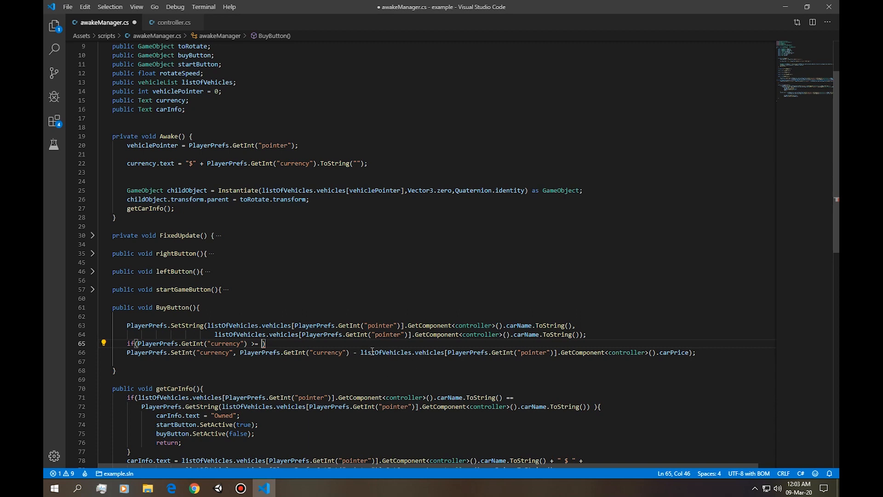
{"action": "key", "text": "ctrl+v"}
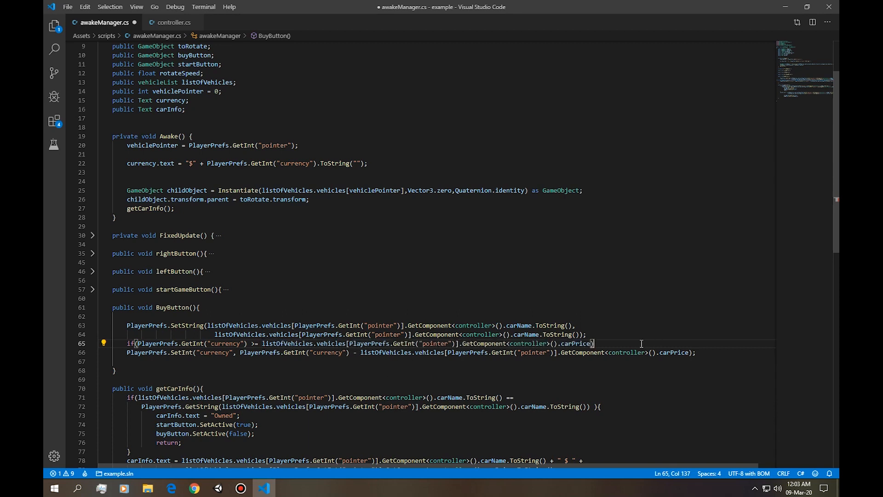
Enclose the SetInt() line in the if statement's curly braces and indent it one level.
{"action": "key", "text": "Delete"}
{"action": "left_click", "coordinate": [697, 354]}
{"action": "key", "text": "Return"}
{"action": "type", "text": "}"}
{"action": "left_click", "coordinate": [128, 353]}
{"action": "key", "text": "Tab"}
{"action": "left_click", "coordinate": [159, 362]}
{"action": "type", "text": "else{"}
{"action": "key", "text": "Return"}
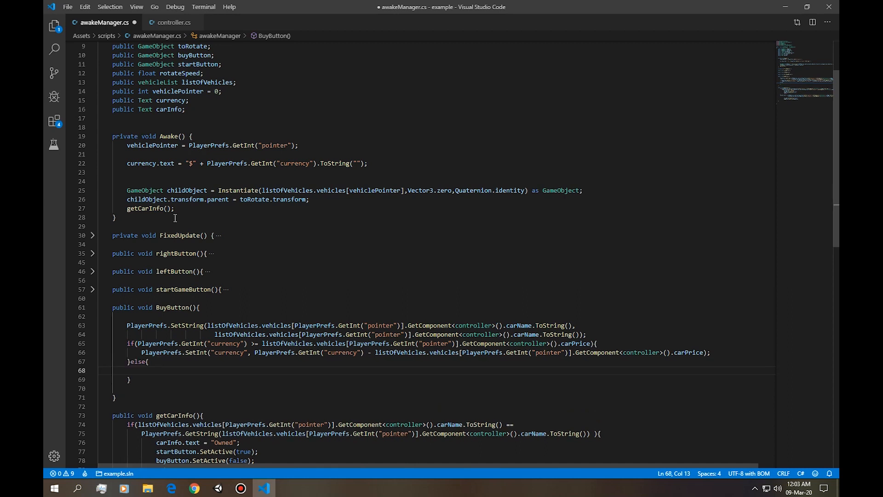
{"action": "double_click", "coordinate": [168, 111]}
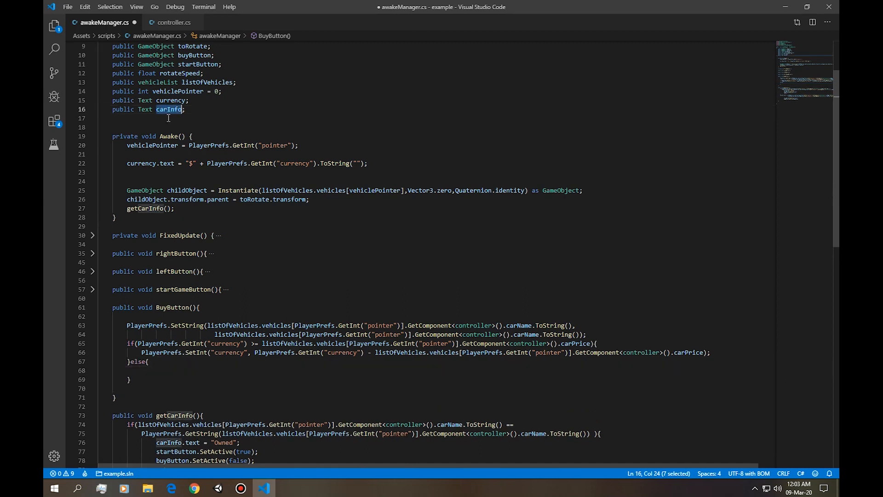
{"action": "left_click", "coordinate": [151, 368]}
{"action": "key", "text": "ctrl+z"}
{"action": "key", "text": "ctrl+z"}
{"action": "key", "text": "ctrl+z"}
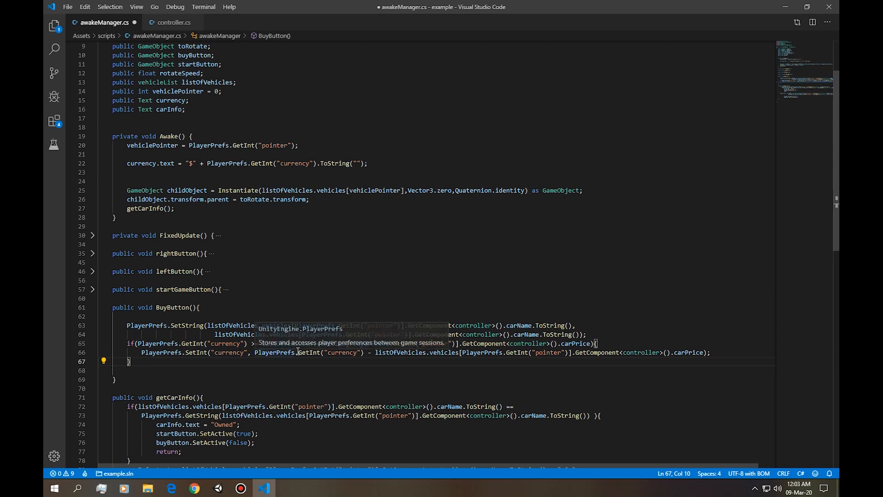
Save the awakeManager.cs script with the new currency check.
{"action": "left_click_drag", "start_coordinate": [142, 354], "coordinate": [460, 363]}
{"action": "left_click", "coordinate": [397, 368]}
{"action": "left_click", "coordinate": [203, 362]}
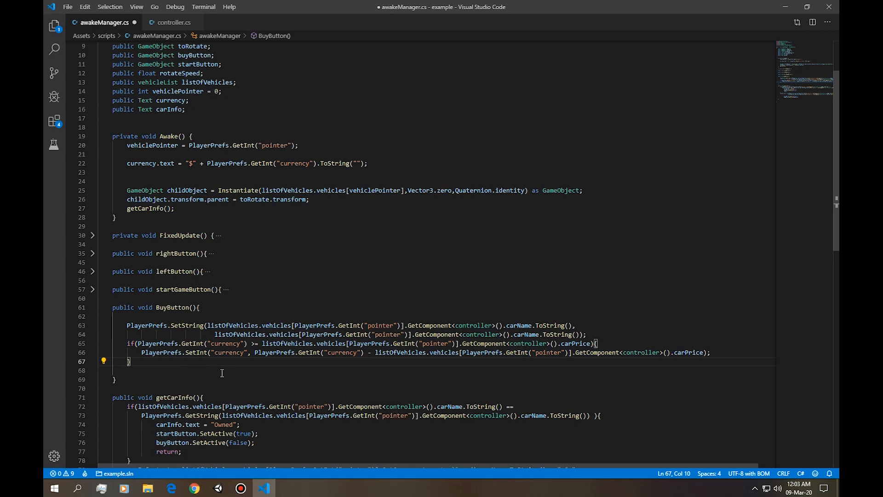
{"action": "scroll", "coordinate": [188, 366], "scroll_direction": "down", "scroll_amount": 2}
{"action": "key", "text": "ctrl+s"}
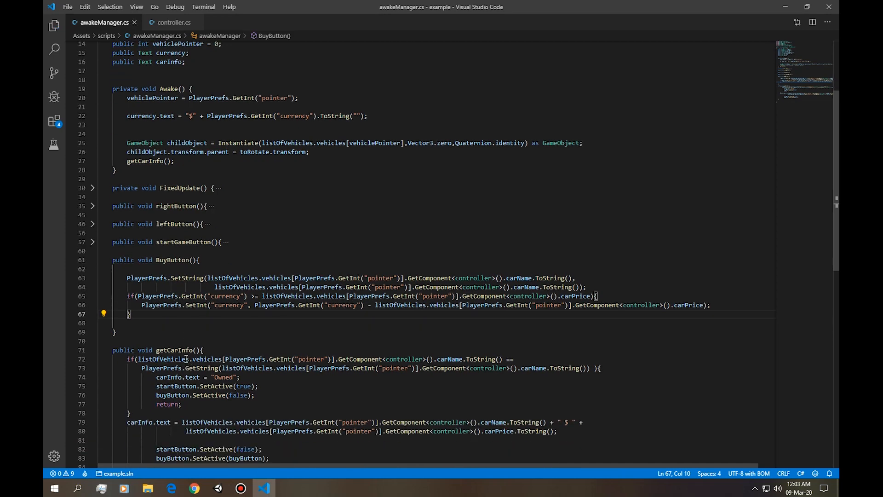
Switch to Unity and assign the start object to the Start Button field of the Manager's Awake Manager script.
{"action": "key", "text": "alt+Tab"}
{"action": "left_click", "coordinate": [250, 244]}
{"action": "scroll", "coordinate": [257, 359], "scroll_direction": "down", "scroll_amount": 5}
{"action": "scroll", "coordinate": [243, 360], "scroll_direction": "up", "scroll_amount": 5}
{"action": "scroll", "coordinate": [243, 360], "scroll_direction": "up", "scroll_amount": 4}
{"action": "scroll", "coordinate": [243, 360], "scroll_direction": "down", "scroll_amount": 7}
{"action": "key", "text": "alt+Tab"}
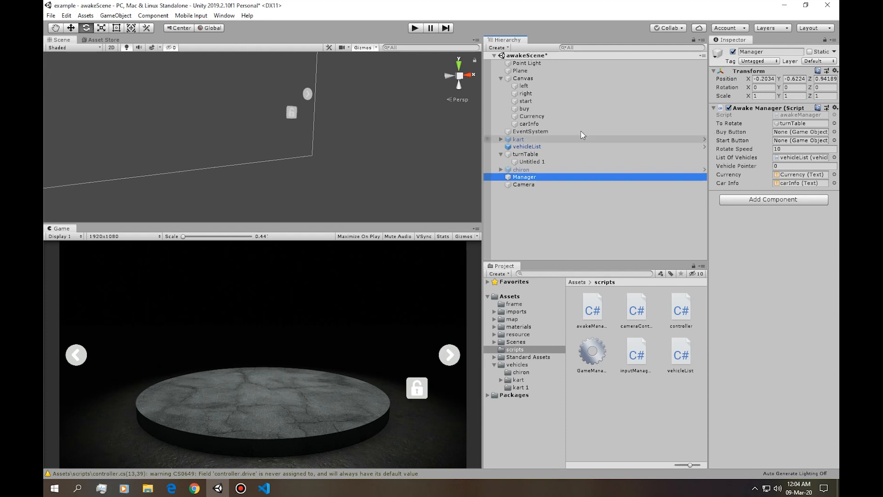
{"action": "left_click_drag", "start_coordinate": [525, 101], "coordinate": [793, 140]}
Set the buy object's On Click function to awakeManager's BuyButton and check the start object's On Click function.
{"action": "left_click", "coordinate": [525, 109]}
{"action": "left_click", "coordinate": [807, 381]}
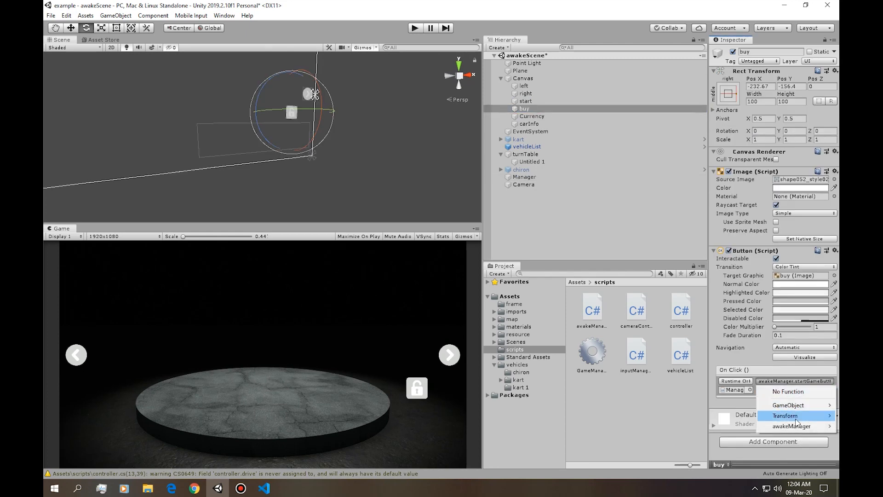
{"action": "left_click", "coordinate": [533, 101]}
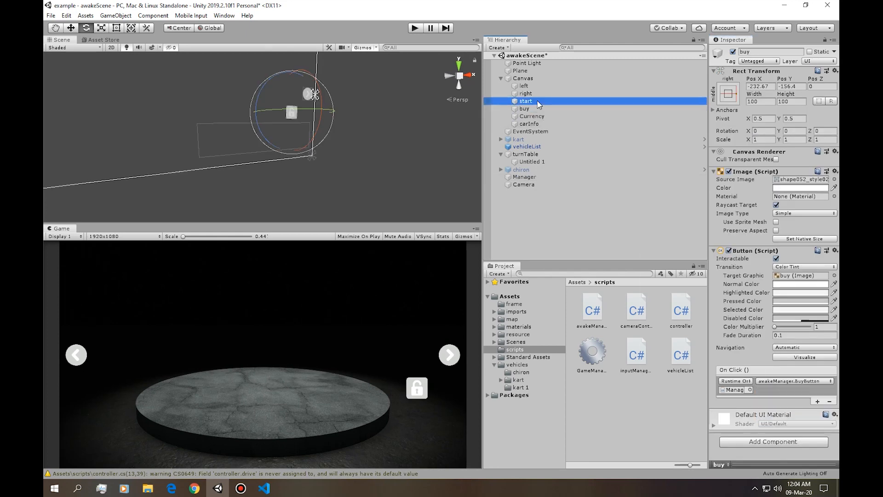
{"action": "left_click", "coordinate": [791, 382]}
{"action": "left_click", "coordinate": [662, 385]}
Run the scene and inspect the start object while the performante is displayed, comparing it with the script.
{"action": "left_click", "coordinate": [413, 29]}
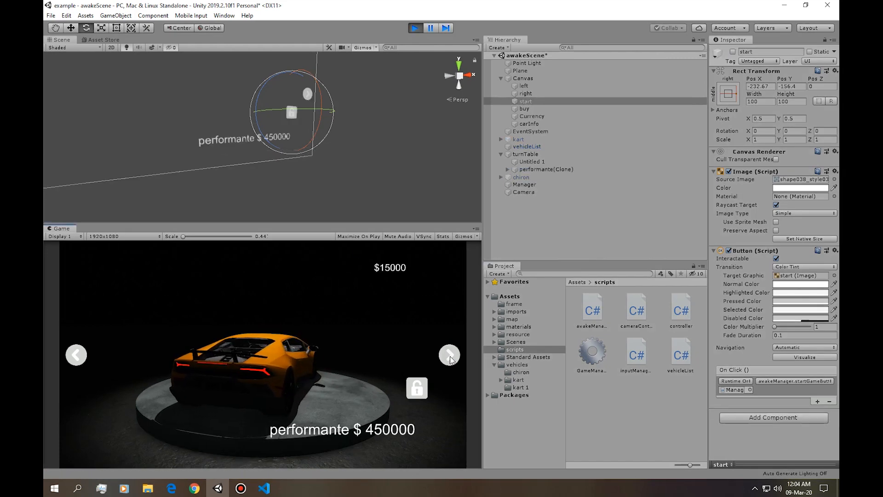
{"action": "left_click", "coordinate": [549, 233]}
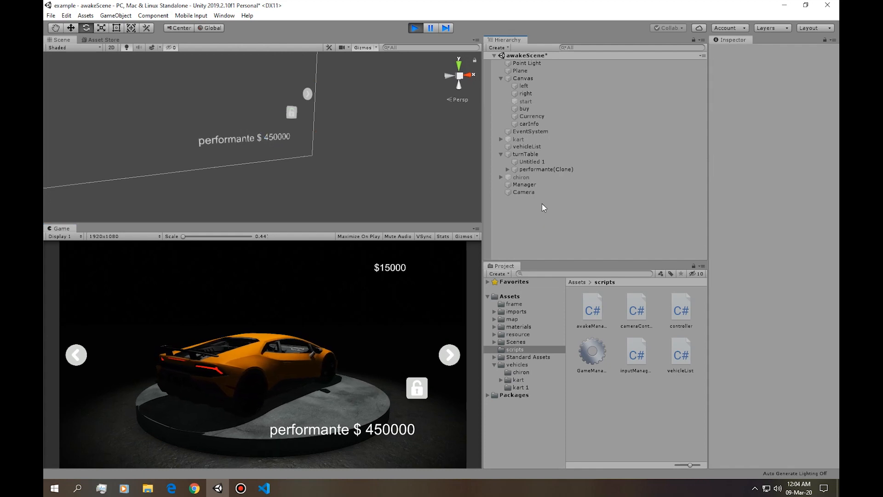
{"action": "left_click", "coordinate": [546, 103]}
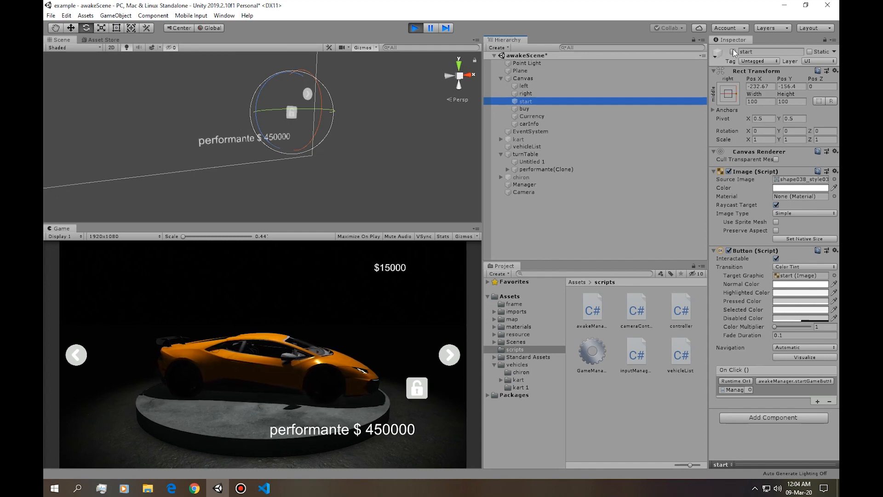
{"action": "key", "text": "alt+Tab"}
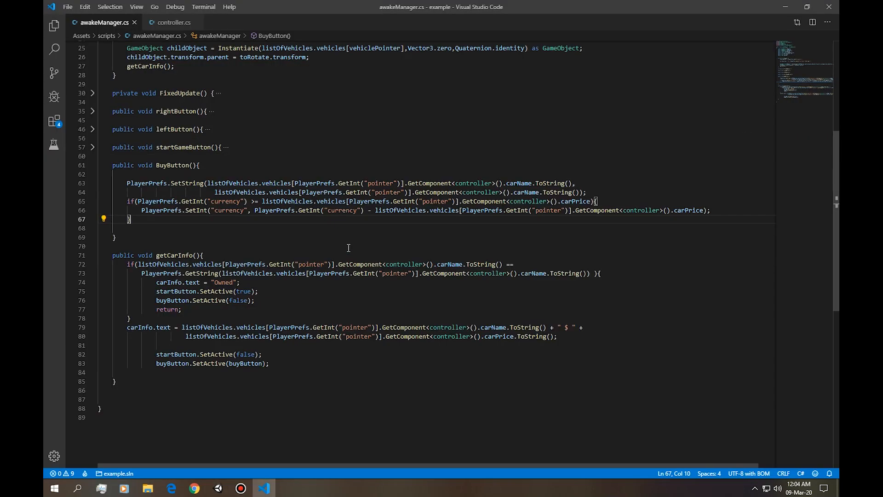
{"action": "key", "text": "alt+Tab"}
{"action": "key", "text": "alt+Tab"}
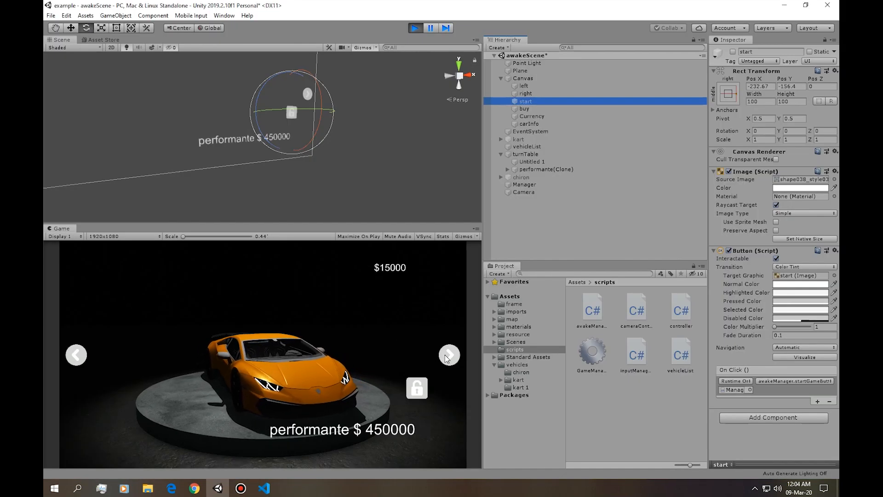
Advance the running shop to the chiron2 and buy it.
{"action": "left_click", "coordinate": [450, 355]}
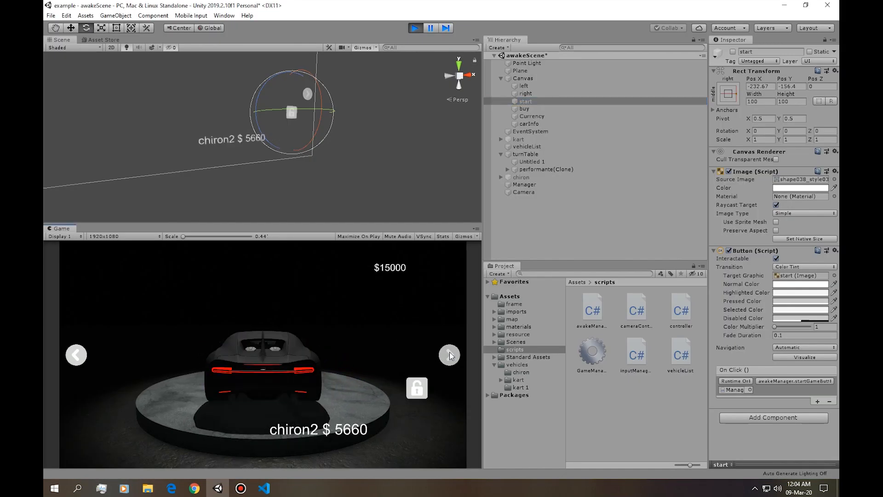
{"action": "left_click", "coordinate": [554, 245]}
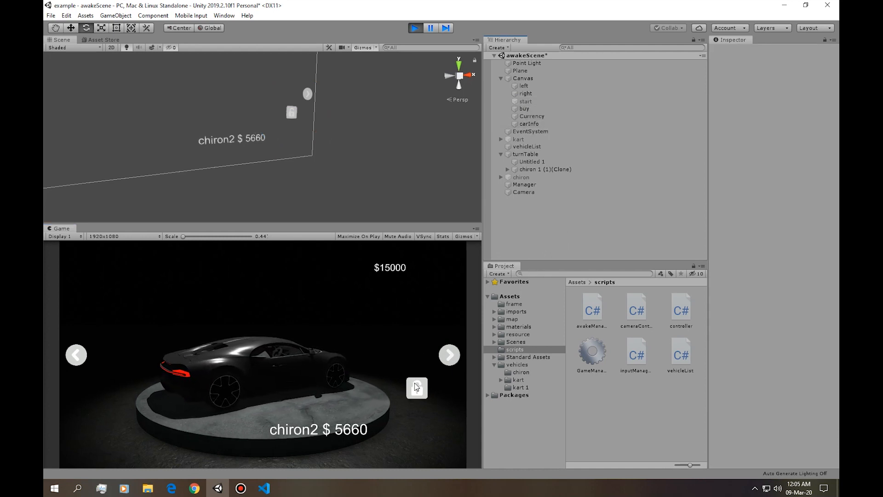
{"action": "left_click", "coordinate": [418, 391]}
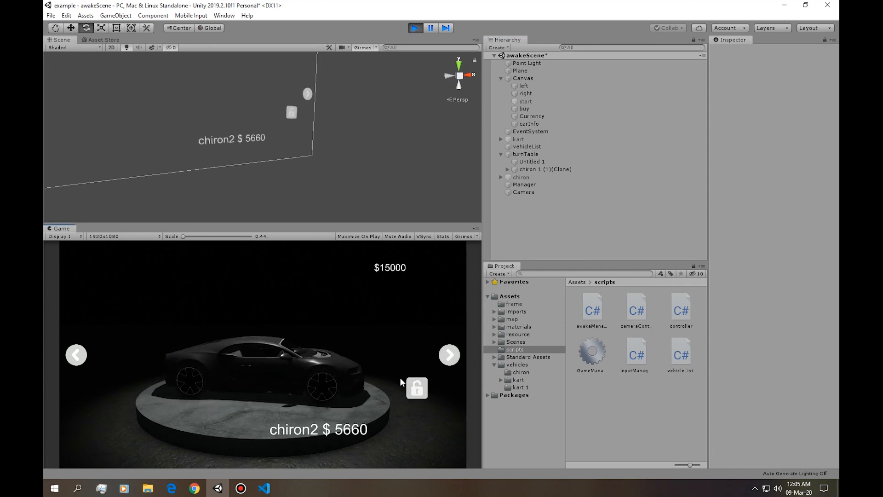
{"action": "key", "text": "alt+Tab"}
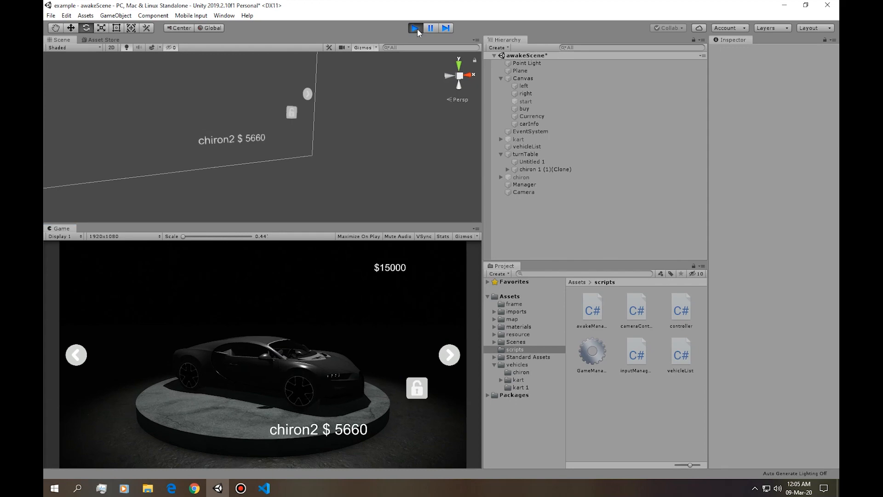
Add a getCarInfo() call after SetInt() inside BuyButton()'s if block in awakeManager.cs and save the script.
{"action": "key", "text": "alt+Tab"}
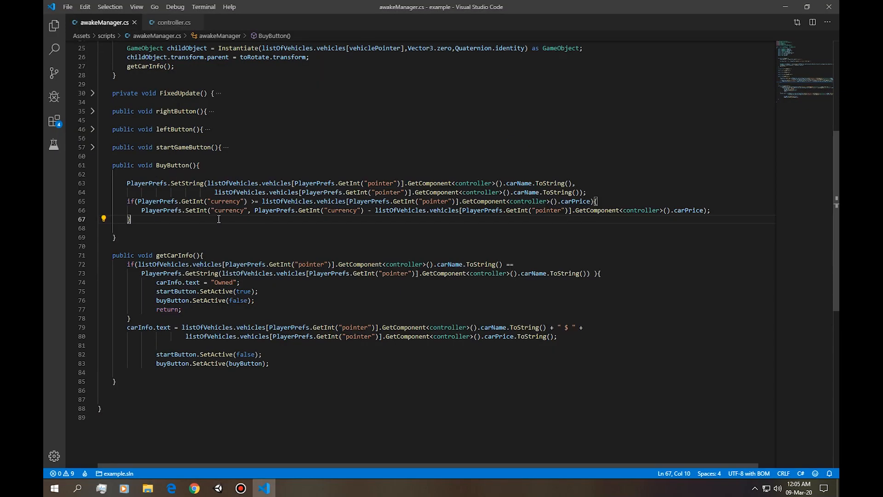
{"action": "double_click", "coordinate": [159, 166]}
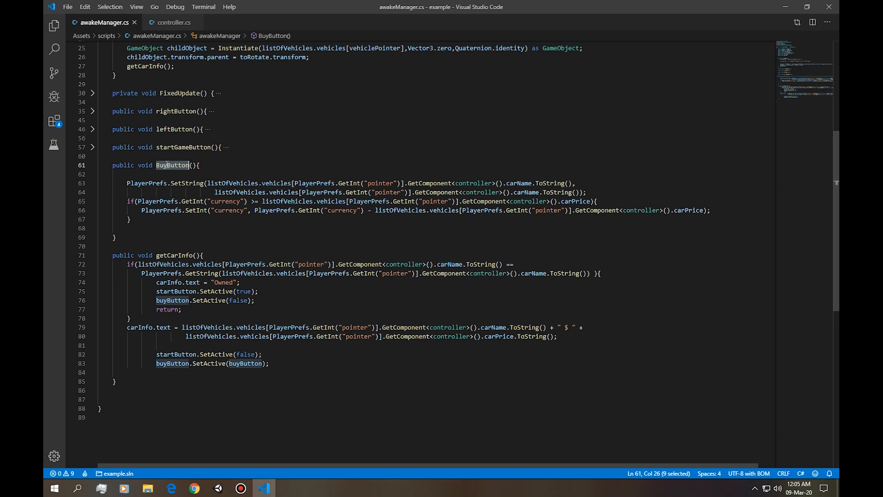
{"action": "left_click", "coordinate": [199, 164]}
{"action": "left_click", "coordinate": [713, 210]}
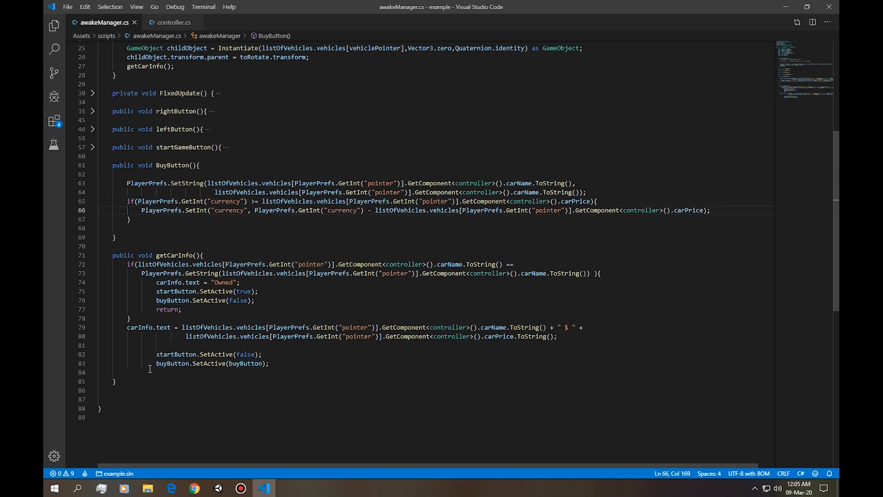
{"action": "left_click_drag", "start_coordinate": [133, 380], "coordinate": [72, 345]}
{"action": "left_click", "coordinate": [203, 256]}
{"action": "left_click", "coordinate": [723, 207]}
{"action": "key", "text": "Return"}
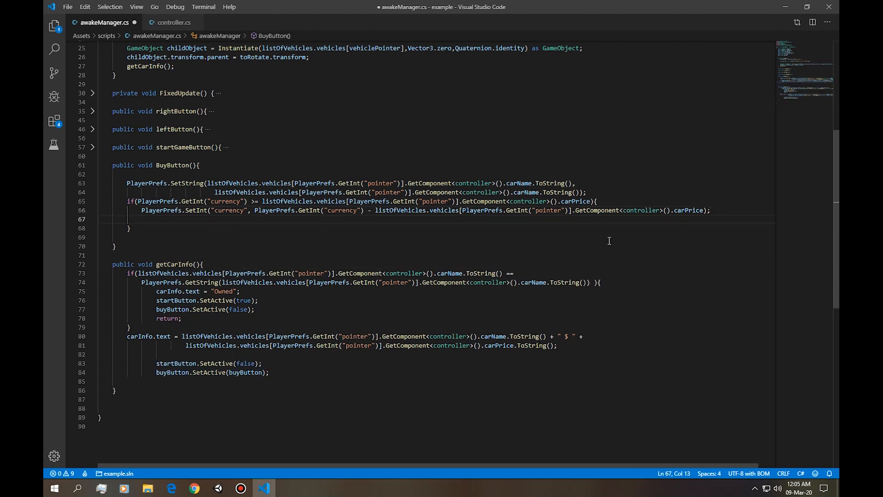
{"action": "double_click", "coordinate": [189, 265]}
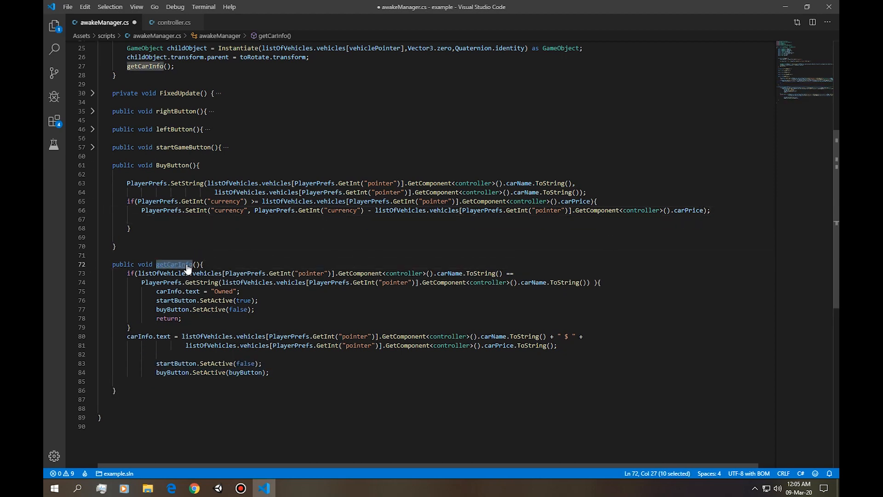
{"action": "left_click", "coordinate": [182, 221]}
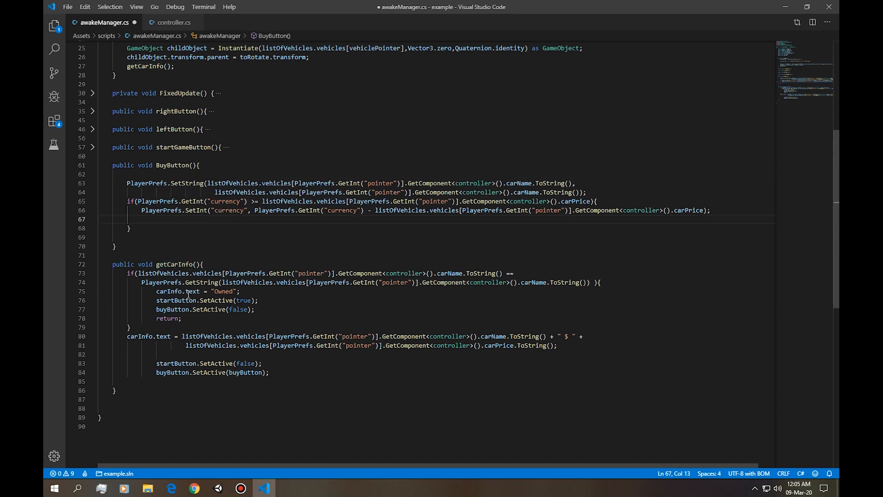
{"action": "key", "text": "ctrl+v"}
{"action": "key", "text": "ctrl+s"}
Switch to Unity, advance the running shop from the chiron to the kart and buy the kart.
{"action": "key", "text": "alt+Tab"}
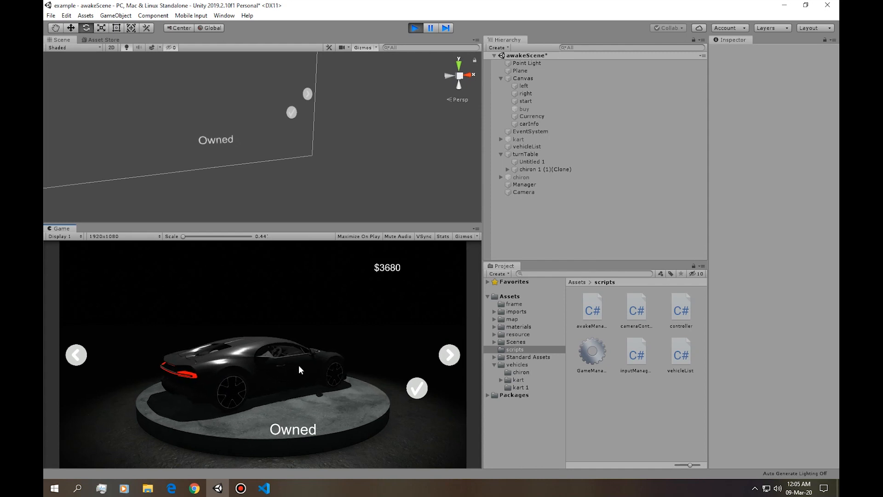
{"action": "left_click", "coordinate": [452, 363]}
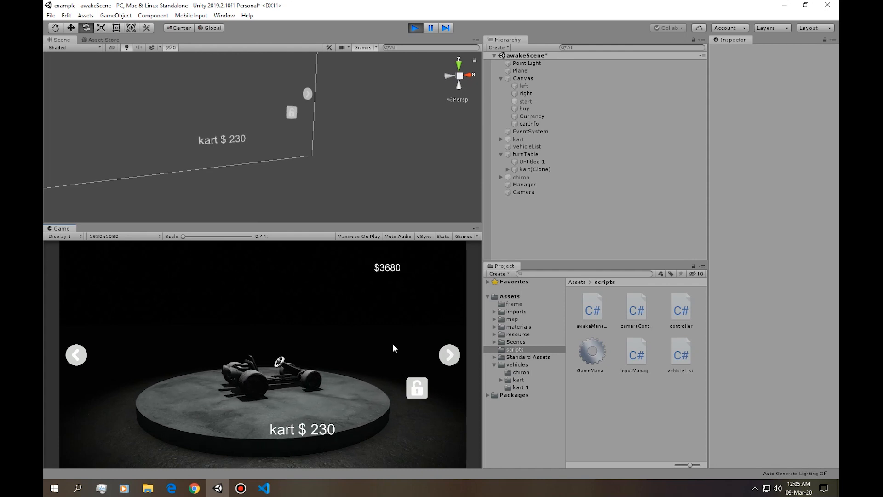
{"action": "left_click", "coordinate": [417, 389]}
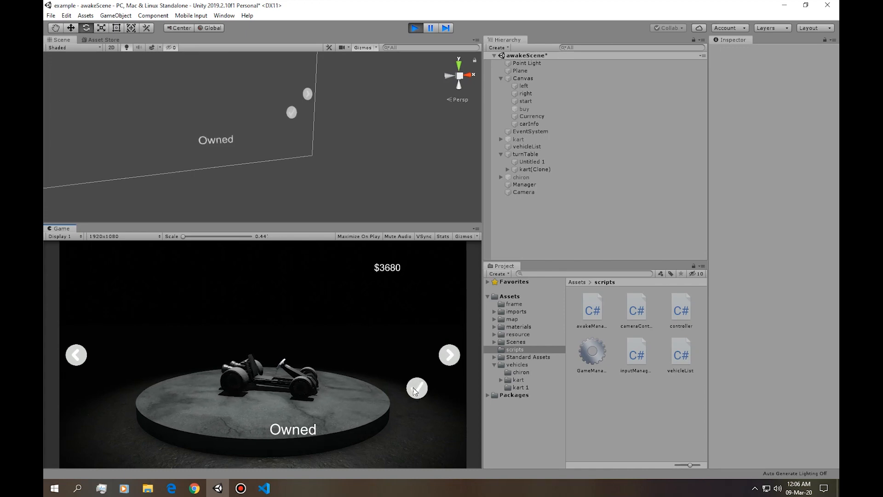
Browse back and forth between the chiron and the kart to check their ownership labels.
{"action": "left_click", "coordinate": [81, 355]}
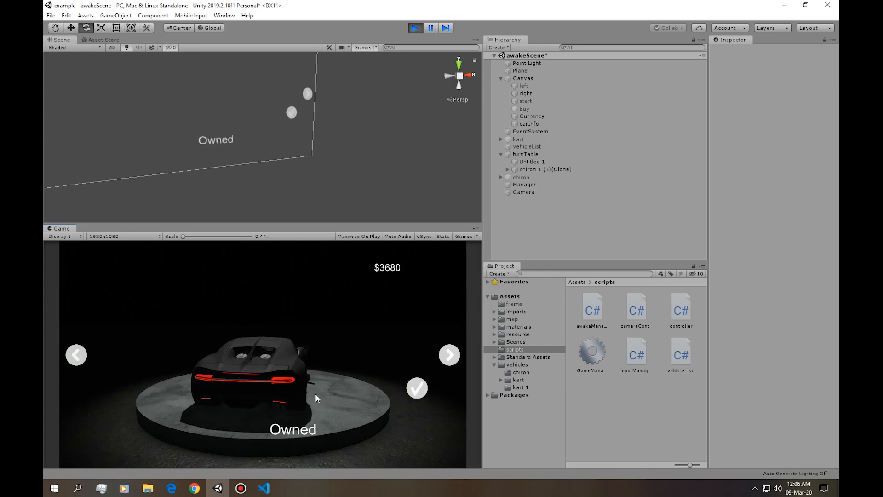
{"action": "left_click", "coordinate": [447, 358]}
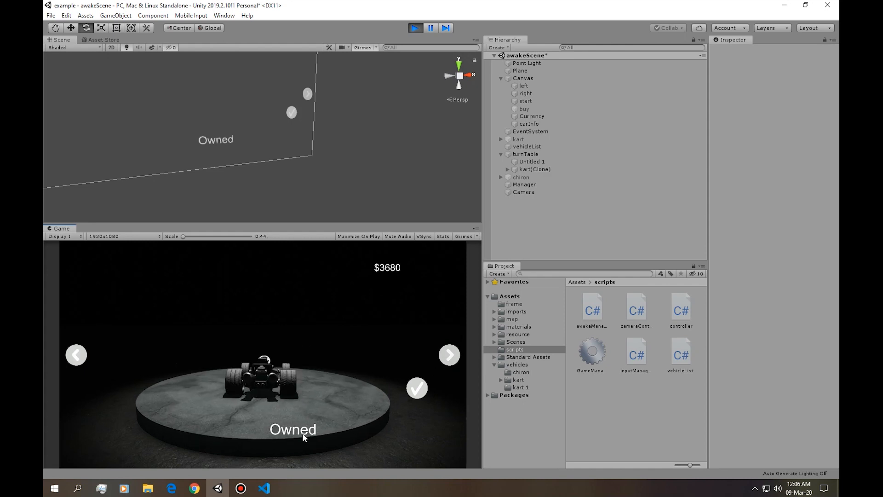
{"action": "left_click", "coordinate": [78, 359]}
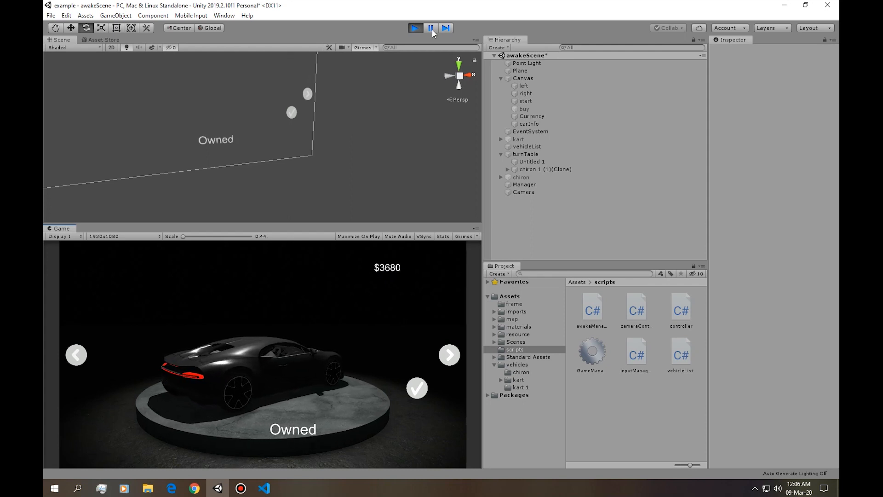
Restart play mode to check the saved currency and ownership, and stop the scene.
{"action": "left_click", "coordinate": [416, 28]}
{"action": "left_click", "coordinate": [417, 28]}
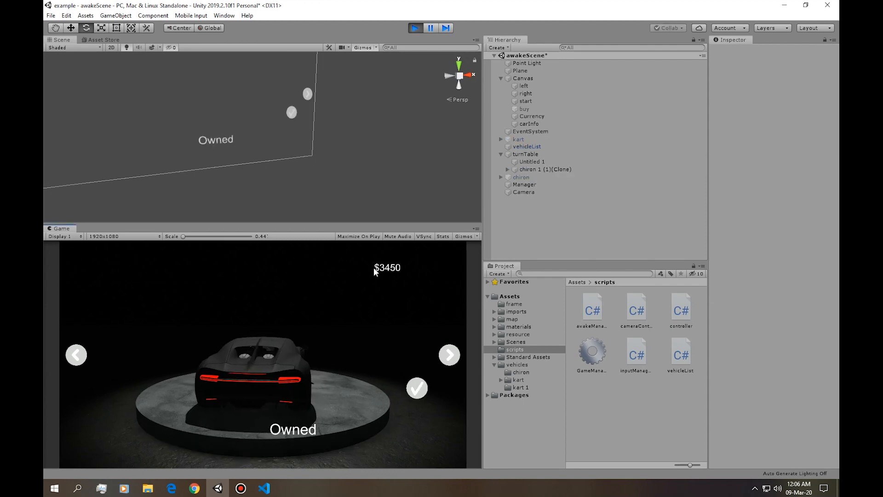
{"action": "left_click", "coordinate": [416, 28]}
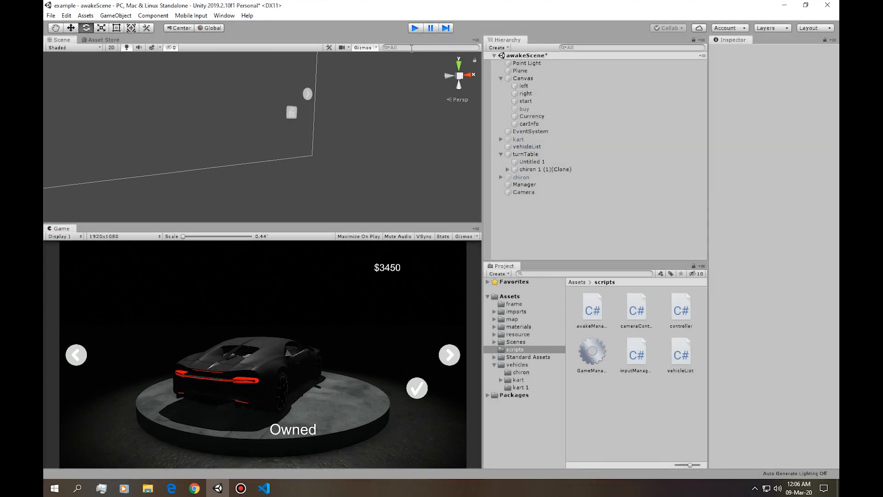
Switch to awakeManager.cs and review the getCarInfo() calls in BuyButton() and Awake() and the line setting the currency text.
{"action": "key", "text": "alt+Tab"}
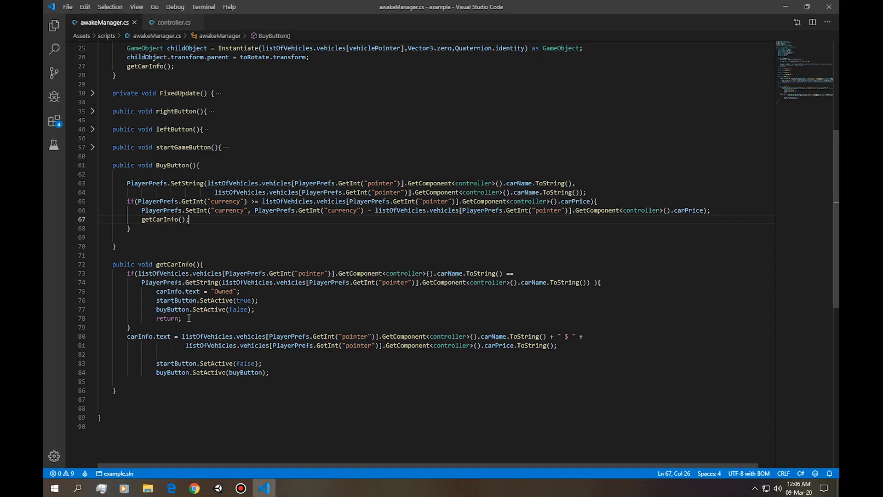
{"action": "key", "text": "alt+Tab"}
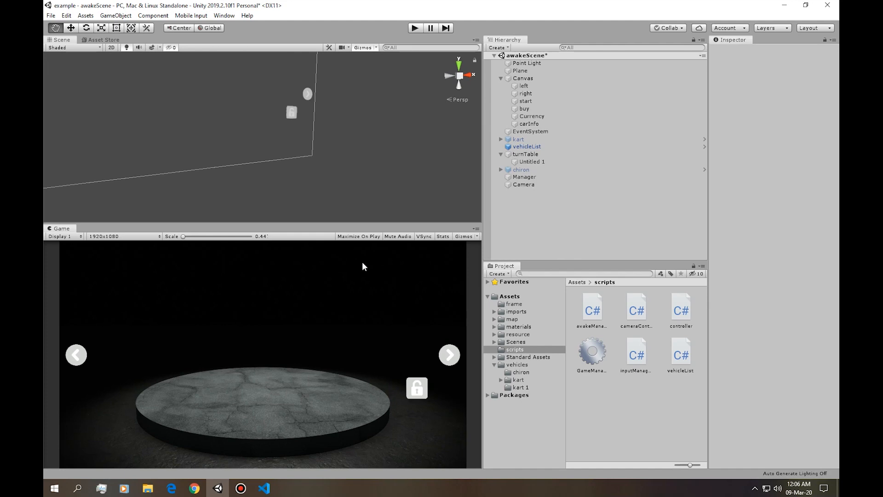
{"action": "key", "text": "alt+Tab"}
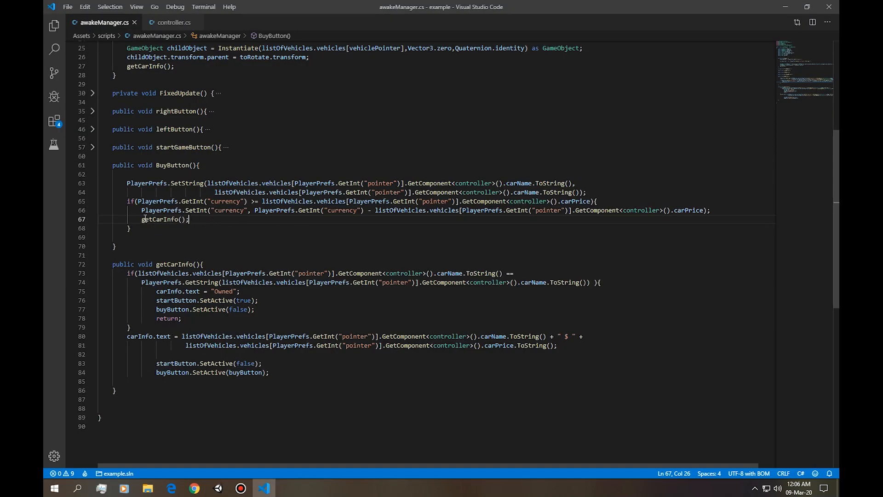
{"action": "double_click", "coordinate": [148, 220]}
{"action": "scroll", "coordinate": [147, 223], "scroll_direction": "up", "scroll_amount": 5}
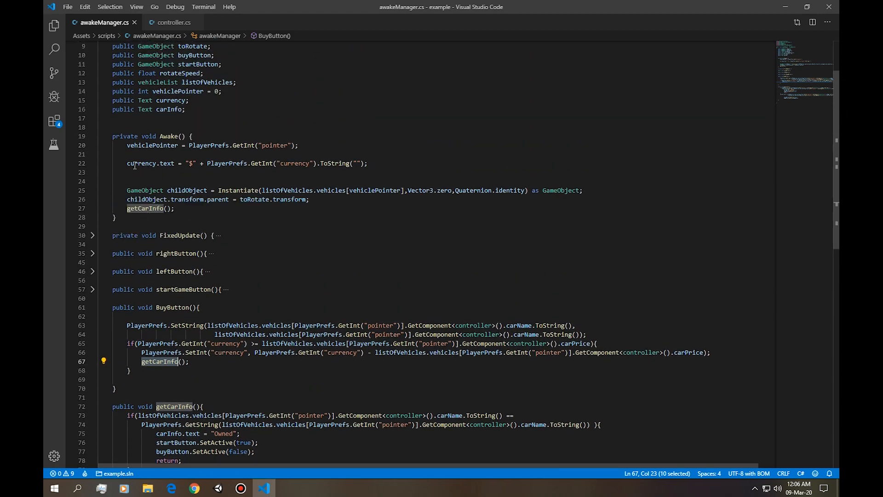
{"action": "triple_click", "coordinate": [135, 166]}
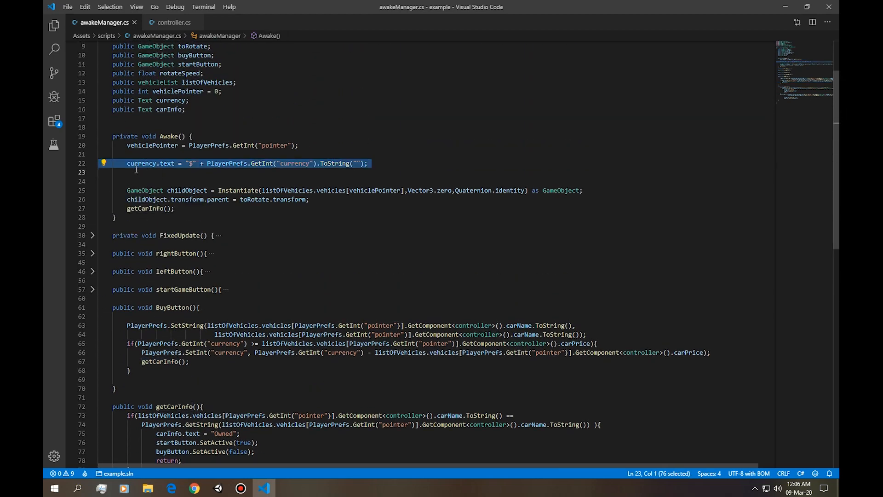
{"action": "scroll", "coordinate": [136, 169], "scroll_direction": "down", "scroll_amount": 8}
{"action": "scroll", "coordinate": [225, 269], "scroll_direction": "up", "scroll_amount": 8}
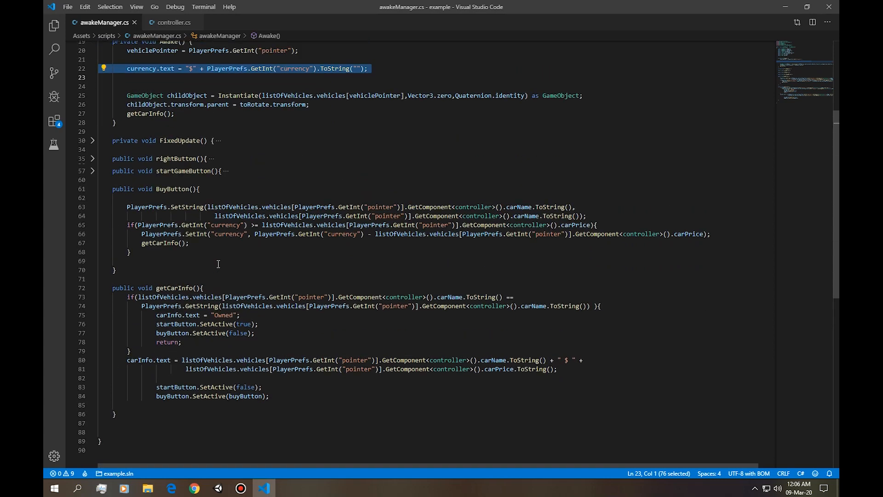
{"action": "left_click", "coordinate": [132, 209]}
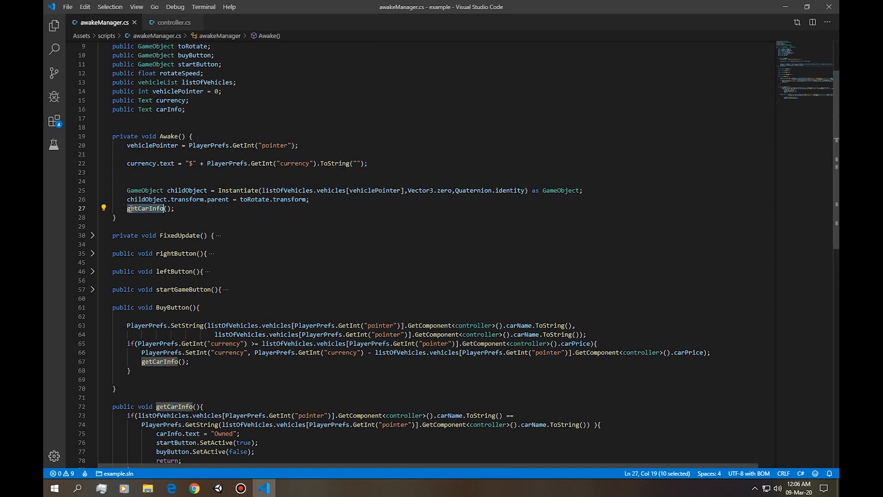
{"action": "left_click_drag", "start_coordinate": [178, 208], "coordinate": [114, 209]}
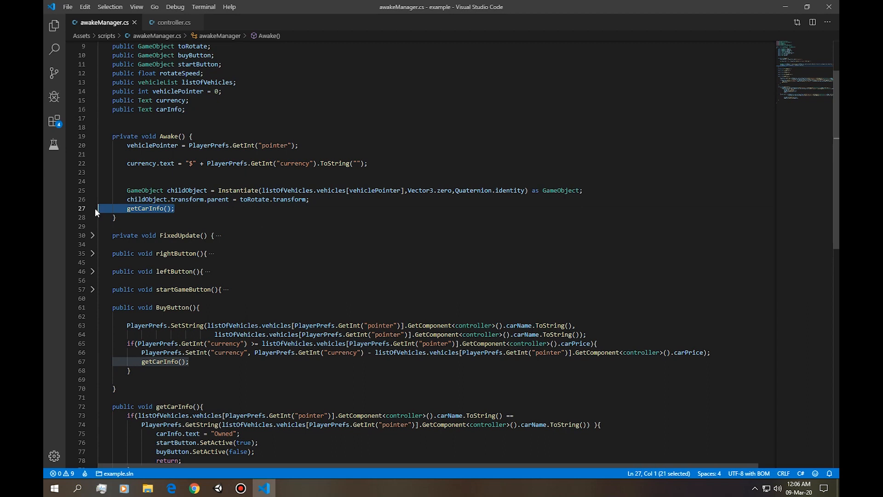
Move the currency.text assignment from Awake() into getCarInfo()'s owned-car if block, just before return.
{"action": "triple_click", "coordinate": [148, 164]}
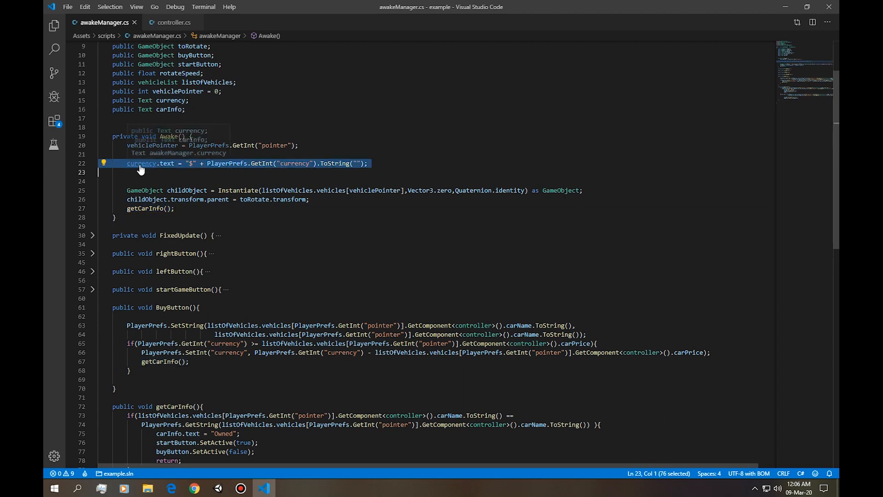
{"action": "key", "text": "ctrl+x"}
{"action": "scroll", "coordinate": [166, 164], "scroll_direction": "down", "scroll_amount": 8}
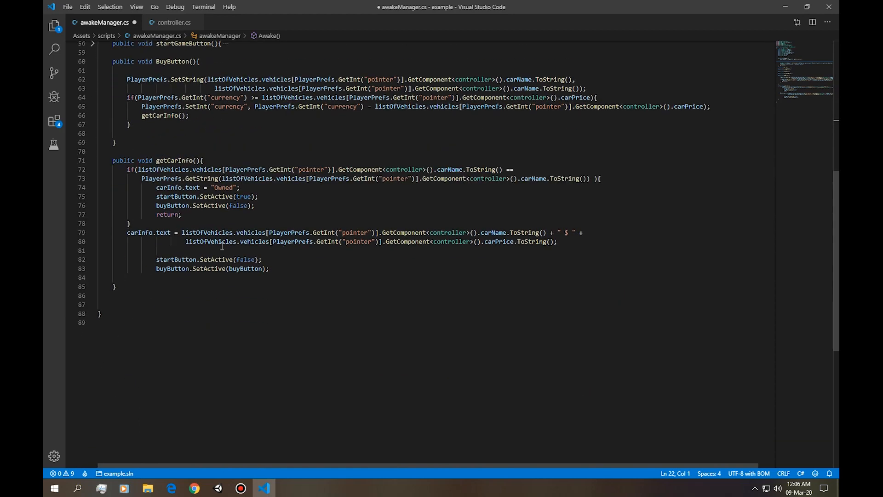
{"action": "left_click", "coordinate": [614, 179]}
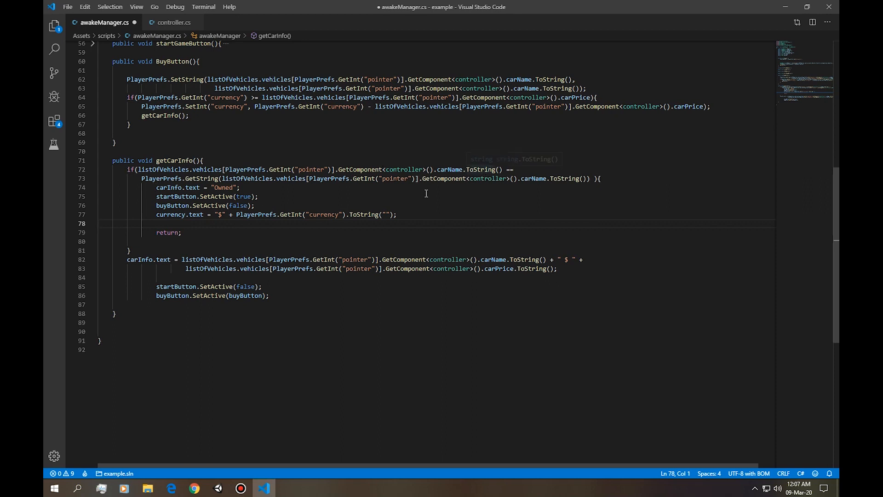
Insert the same currency.text assignment after the if block in getCarInfo() and save the script.
{"action": "left_click", "coordinate": [138, 249]}
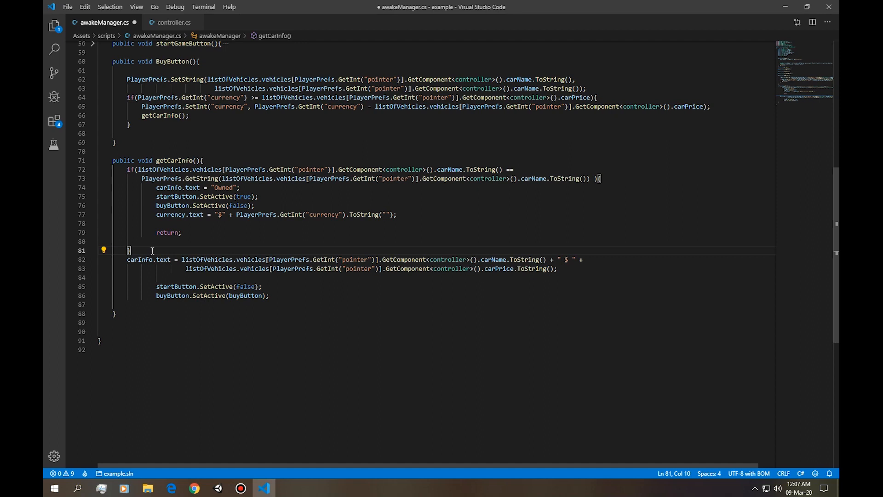
{"action": "key", "text": "Return"}
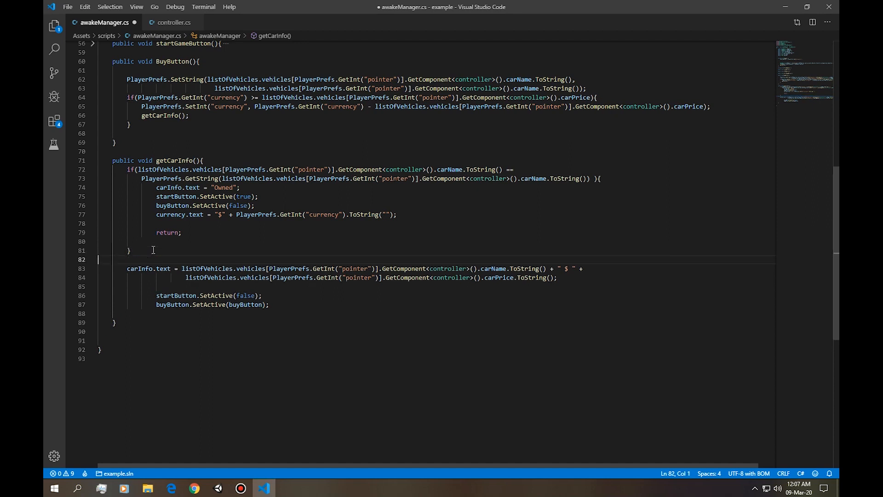
{"action": "key", "text": "ctrl+v"}
{"action": "key", "text": "ctrl+s"}
Switch to Unity, run the scene, browse through the chiron, kart and performante to check prices and currency, and stop it.
{"action": "key", "text": "alt+Tab"}
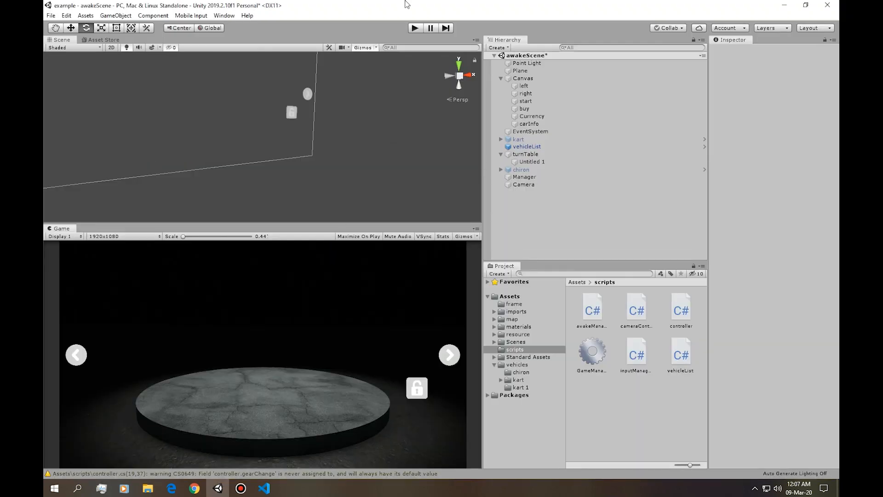
{"action": "left_click", "coordinate": [414, 28]}
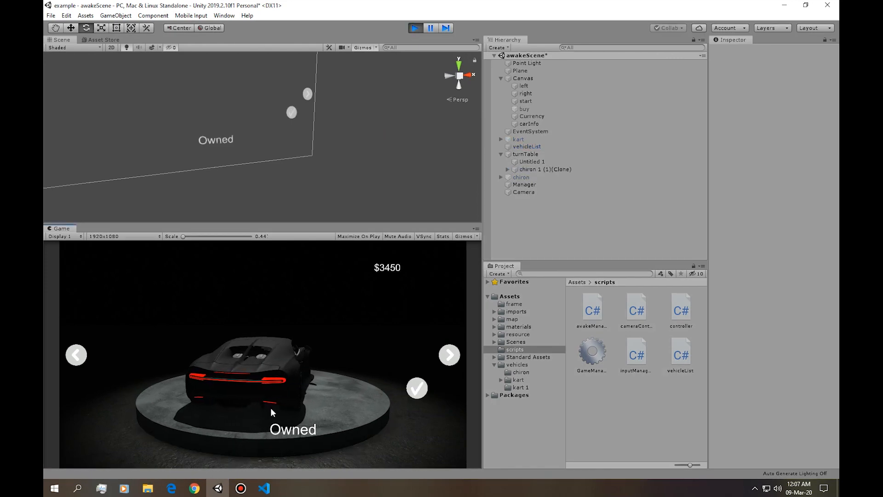
{"action": "left_click", "coordinate": [446, 358]}
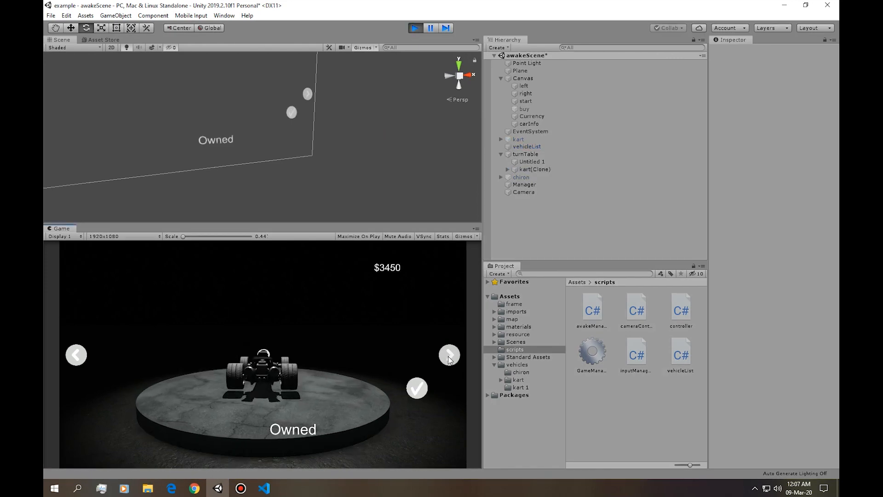
{"action": "left_click", "coordinate": [79, 358]}
{"action": "left_click", "coordinate": [77, 357]}
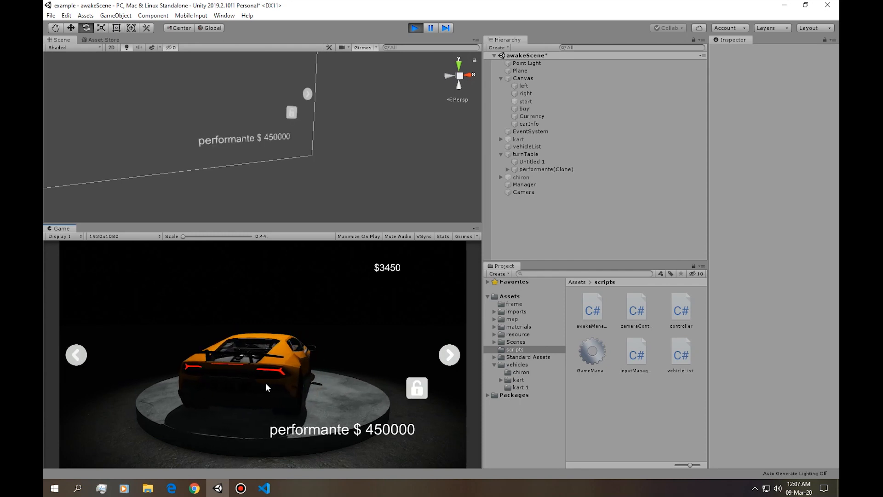
{"action": "left_click", "coordinate": [77, 355]}
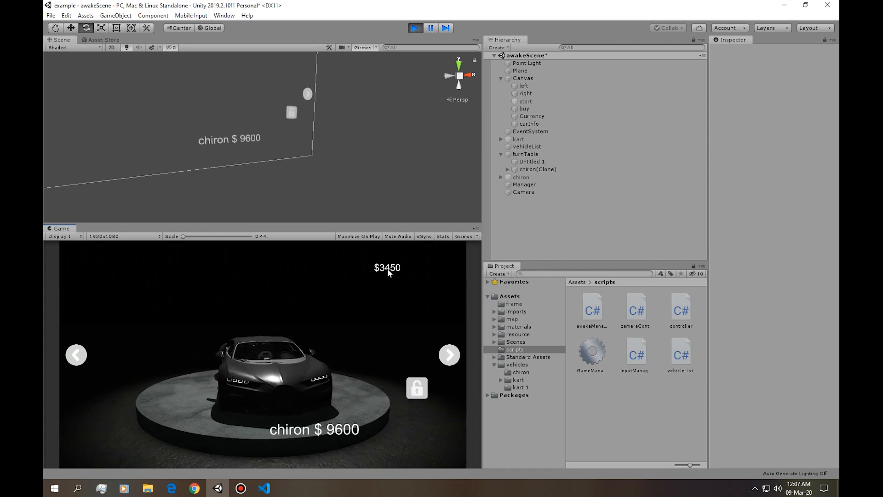
{"action": "left_click", "coordinate": [415, 28]}
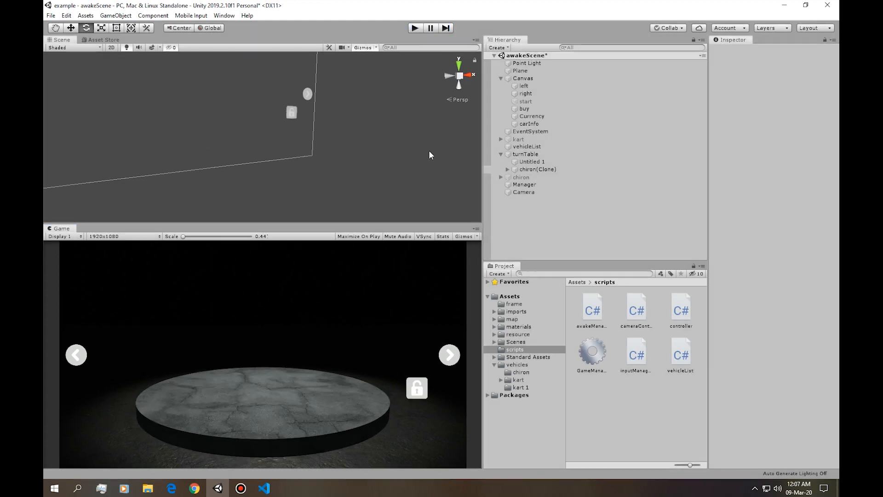
Switch to awakeManager.cs and add PlayerPrefs.SetInt("currency",955959); below the vehiclePointer assignment in Awake().
{"action": "key", "text": "alt+Tab"}
{"action": "scroll", "coordinate": [263, 246], "scroll_direction": "up", "scroll_amount": 6}
{"action": "left_click", "coordinate": [209, 207]}
{"action": "left_click", "coordinate": [333, 218]}
{"action": "key", "text": "Return"}
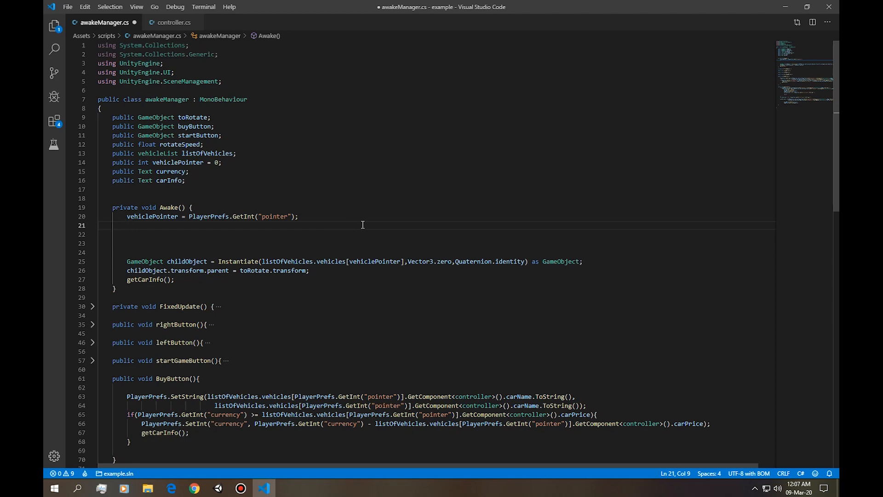
{"action": "type", "text": "playerPrefs.SetInt(\"currency\""}
{"action": "scroll", "coordinate": [363, 224], "scroll_direction": "down", "scroll_amount": 3}
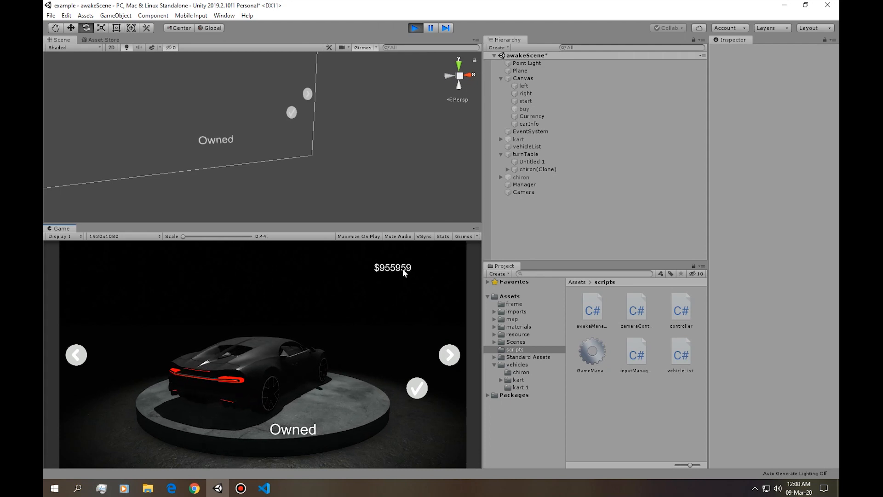
Restart play mode in Unity to check the displayed currency, and stop the scene.
{"action": "key", "text": "ctrl+p"}
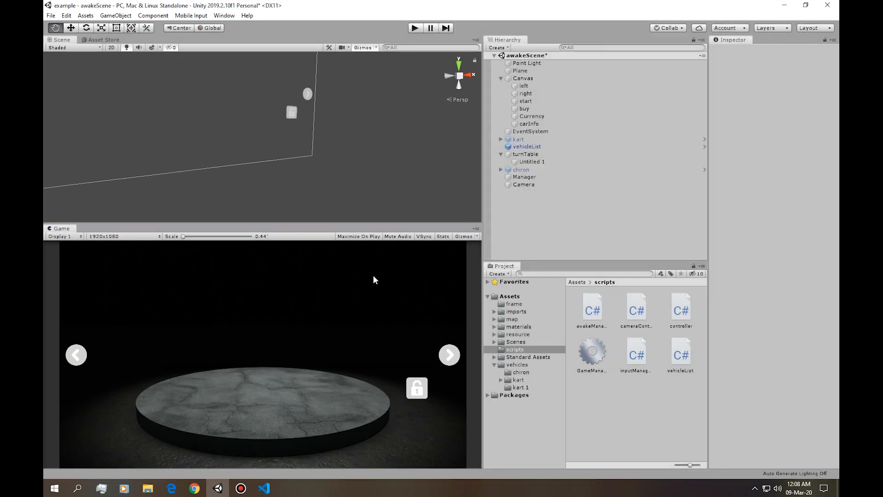
{"action": "key", "text": "e"}
{"action": "key", "text": "ctrl+p"}
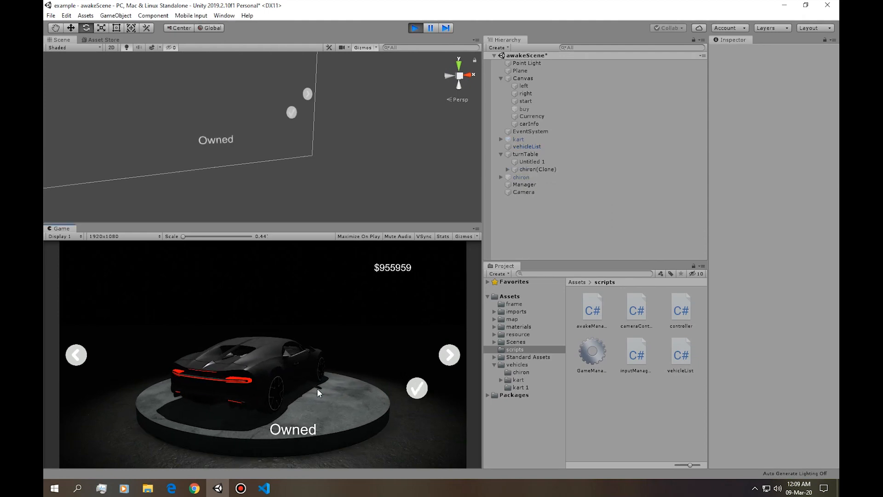
{"action": "left_click", "coordinate": [417, 28]}
Return to awakeManager.cs and examine how BuyButton()'s SetString() call relates to the currency check below it.
{"action": "key", "text": "alt+Tab"}
{"action": "scroll", "coordinate": [369, 257], "scroll_direction": "down", "scroll_amount": 2}
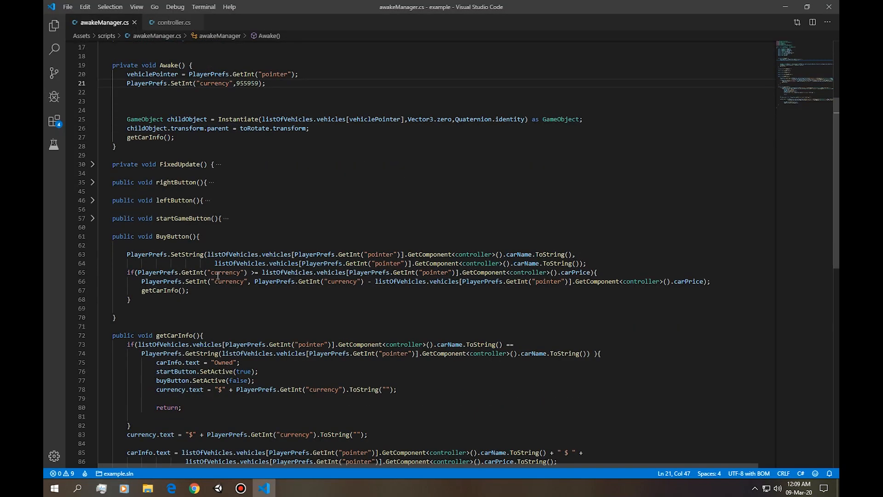
{"action": "key", "text": "alt+Tab"}
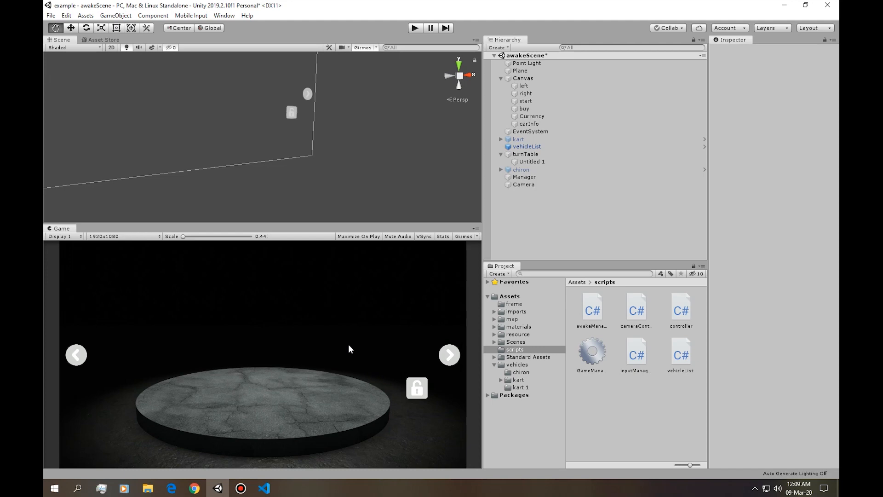
{"action": "key", "text": "e"}
{"action": "key", "text": "alt+Tab"}
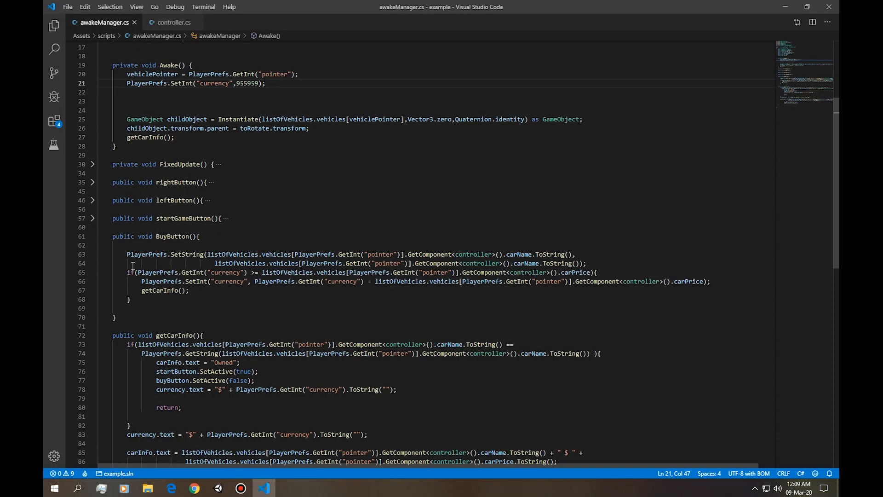
{"action": "left_click_drag", "start_coordinate": [181, 297], "coordinate": [62, 275]}
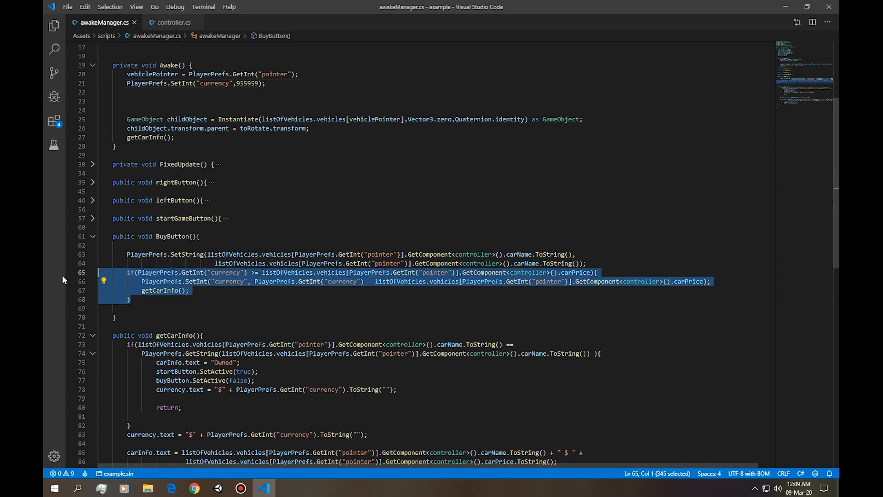
{"action": "left_click", "coordinate": [171, 256]}
{"action": "left_click", "coordinate": [228, 254]}
Move the two-line PlayerPrefs.SetString() call into BuyButton()'s if block, between SetInt() and getCarInfo().
{"action": "left_click_drag", "start_coordinate": [619, 265], "coordinate": [62, 253]}
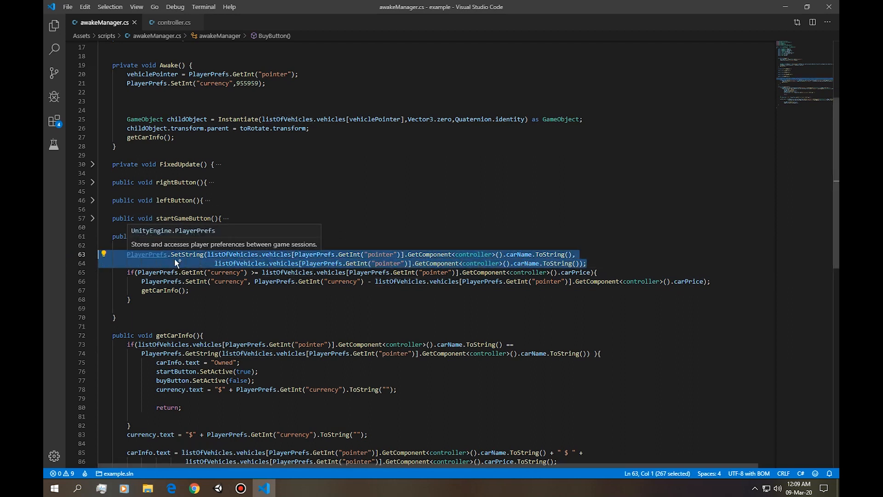
{"action": "key", "text": "Delete"}
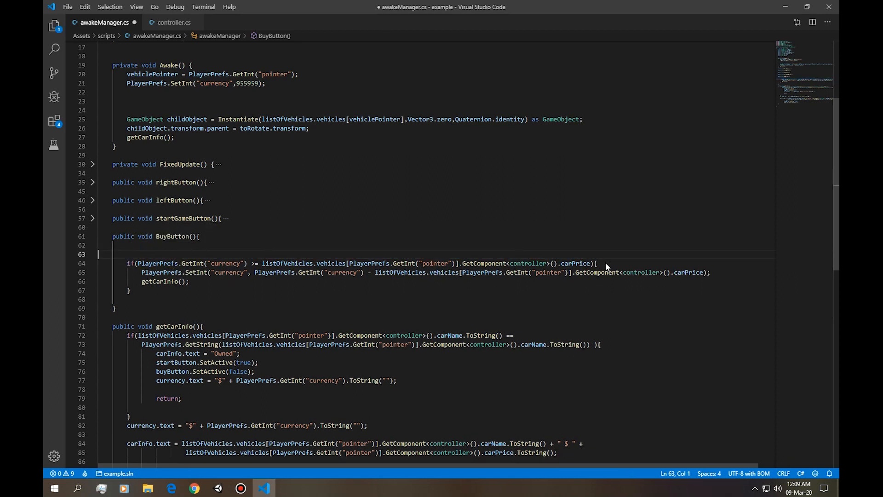
{"action": "left_click", "coordinate": [345, 285]}
{"action": "key", "text": "Home"}
{"action": "key", "text": "Return"}
{"action": "key", "text": "Up"}
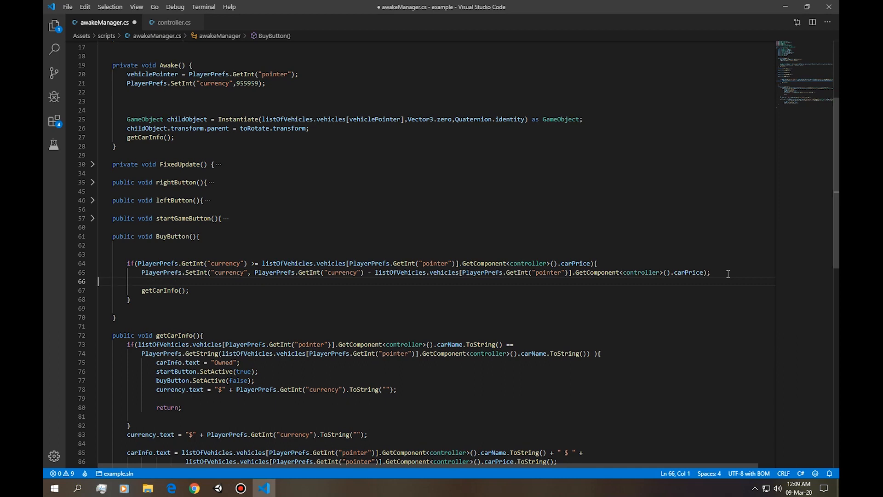
{"action": "key", "text": "ctrl+v"}
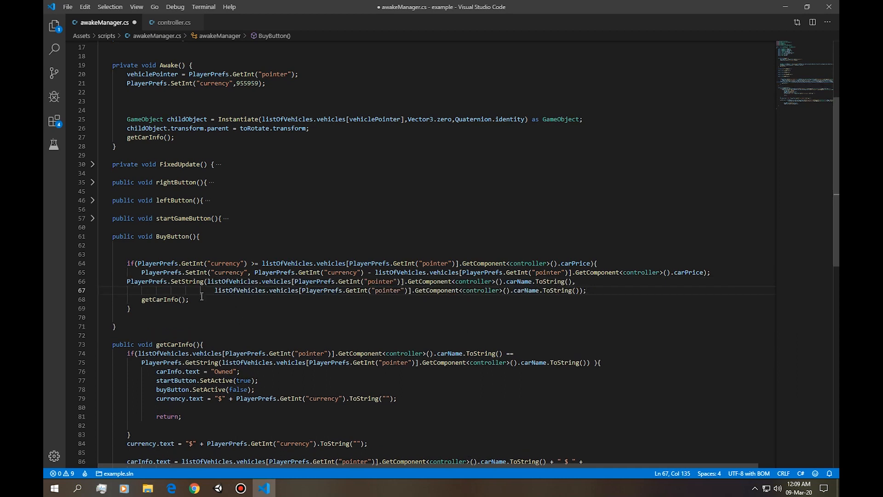
Indent the moved SetString() lines to match the if block, add a blank line after SetInt(), and save the script.
{"action": "left_click_drag", "start_coordinate": [592, 294], "coordinate": [130, 308]}
{"action": "key", "text": "Tab"}
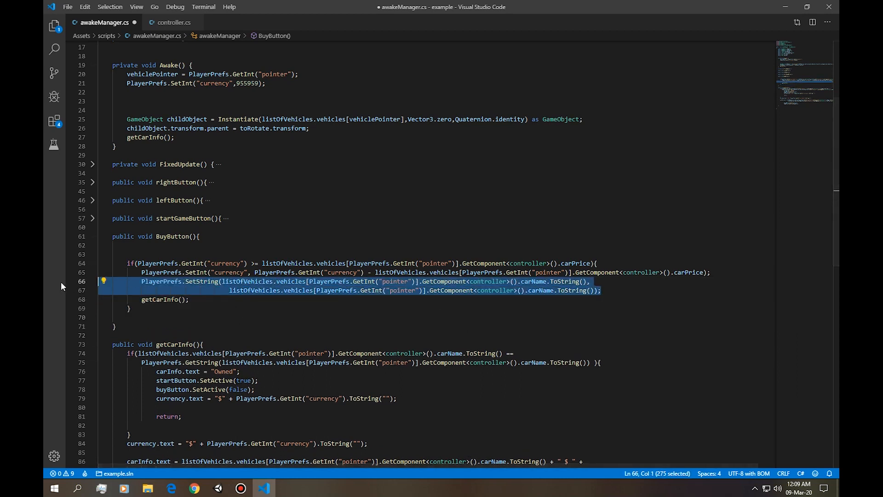
{"action": "left_click", "coordinate": [733, 272]}
{"action": "key", "text": "Return"}
{"action": "key", "text": "ctrl+s"}
Switch to Unity, browse the running shop from the chiron to the performante to check its price, and stop the scene.
{"action": "key", "text": "alt+Tab"}
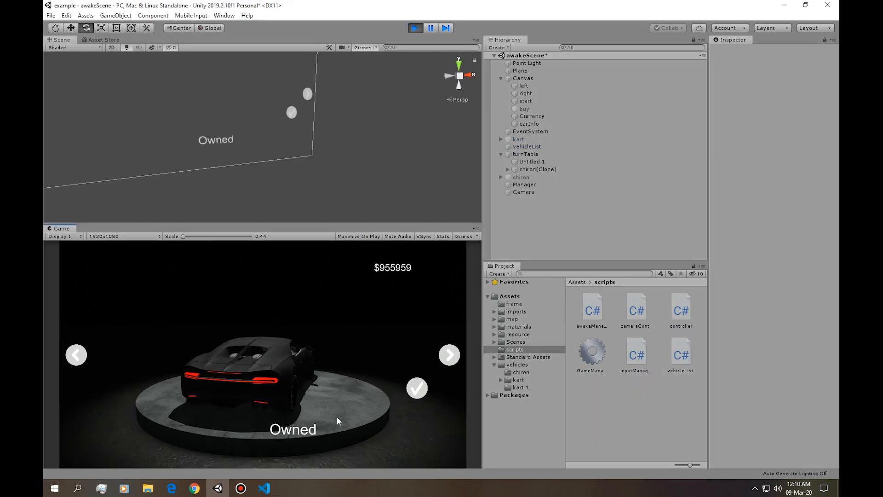
{"action": "left_click", "coordinate": [450, 357]}
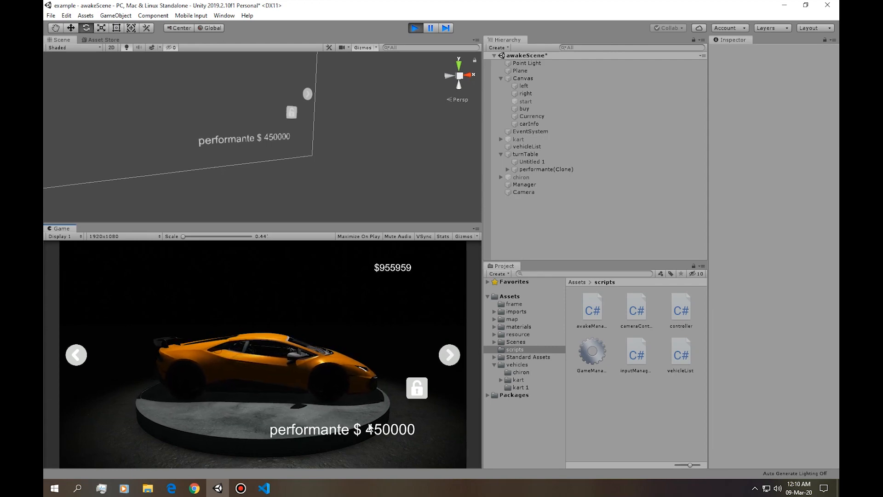
{"action": "key", "text": "ctrl+p"}
Set the PlayerPrefs currency value in Awake() of awakeManager.cs to 150, save the script, and return to Unity.
{"action": "key", "text": "alt+Tab"}
{"action": "scroll", "coordinate": [236, 234], "scroll_direction": "up", "scroll_amount": 6}
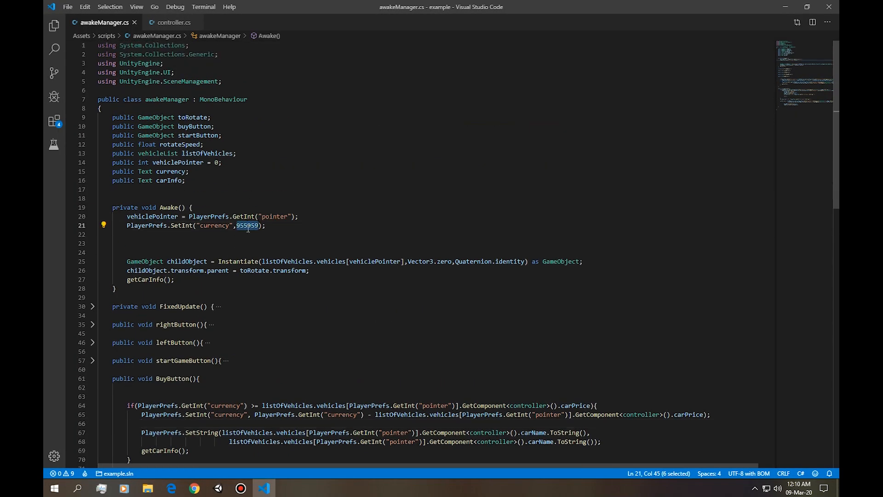
{"action": "key", "text": "alt+Tab"}
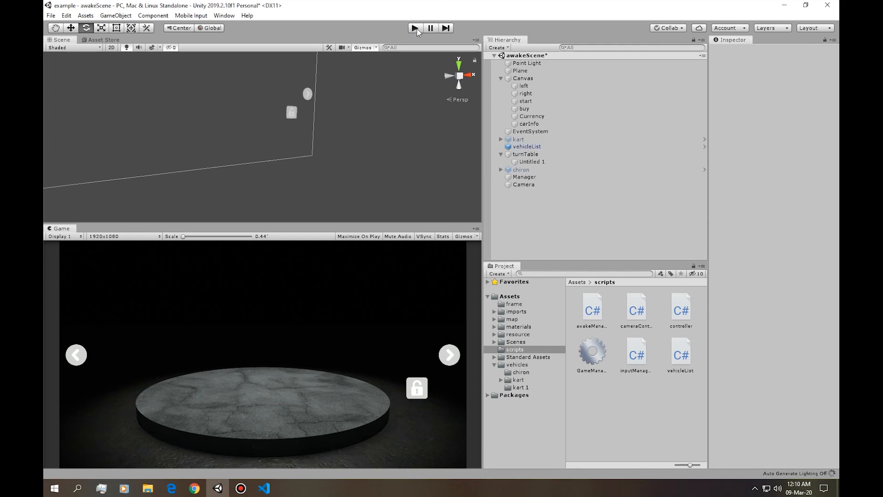
Run the shop scene and try to buy the performante with 150 currency, rerun the scene to check the saved state, and stop it.
{"action": "left_click", "coordinate": [415, 28]}
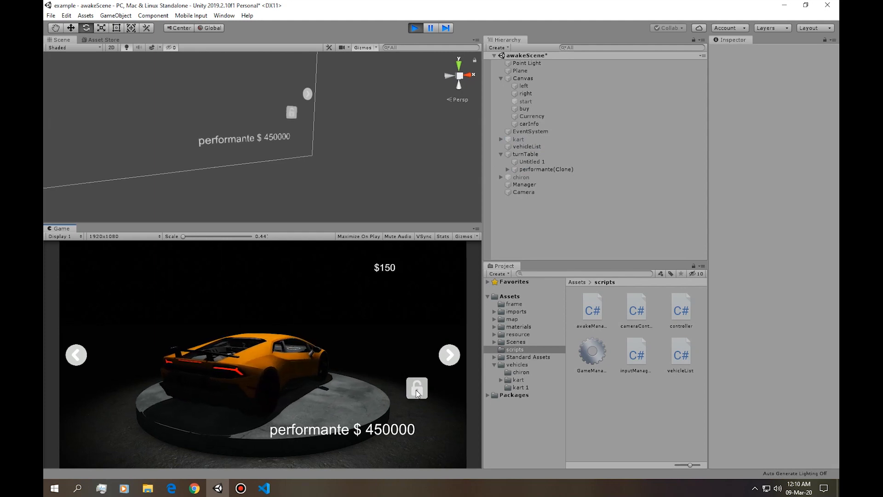
{"action": "left_click", "coordinate": [444, 363]}
{"action": "left_click", "coordinate": [81, 357]}
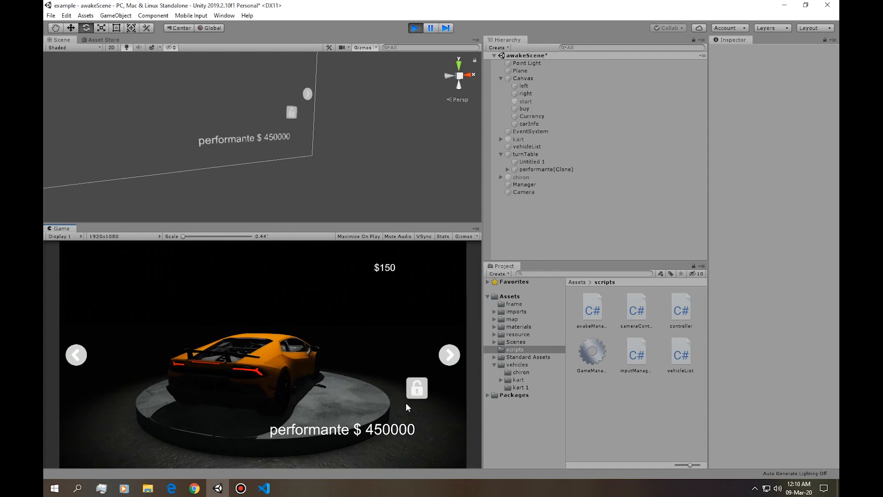
{"action": "left_click", "coordinate": [418, 29]}
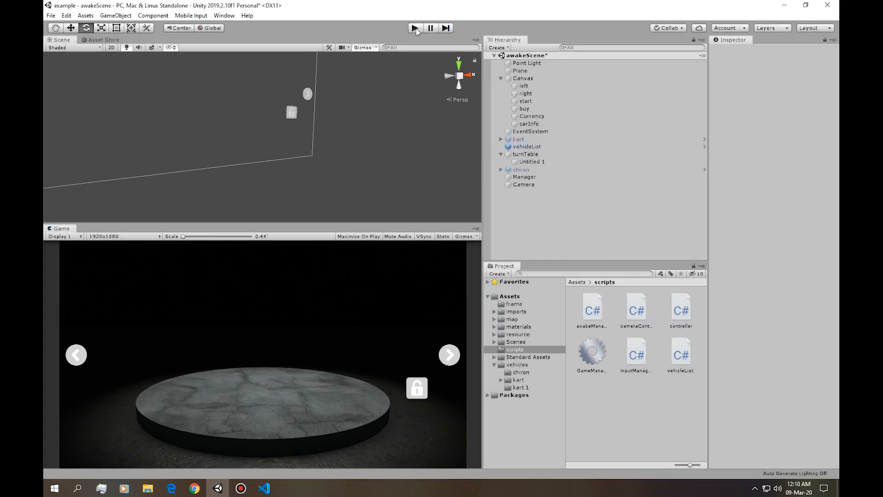
{"action": "left_click", "coordinate": [416, 29]}
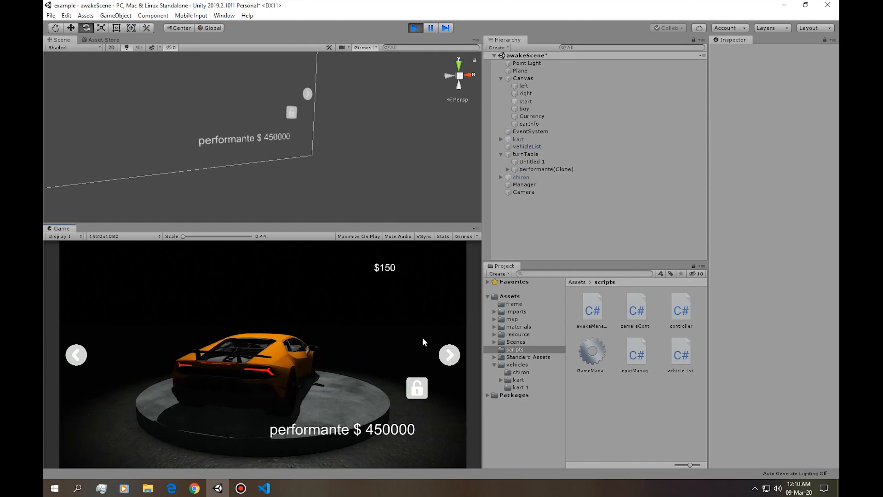
{"action": "key", "text": "ctrl+p"}
Set Awake()'s PlayerPrefs currency value to 450000, save the script, and run the Unity scene once to store the amount.
{"action": "key", "text": "alt+Tab"}
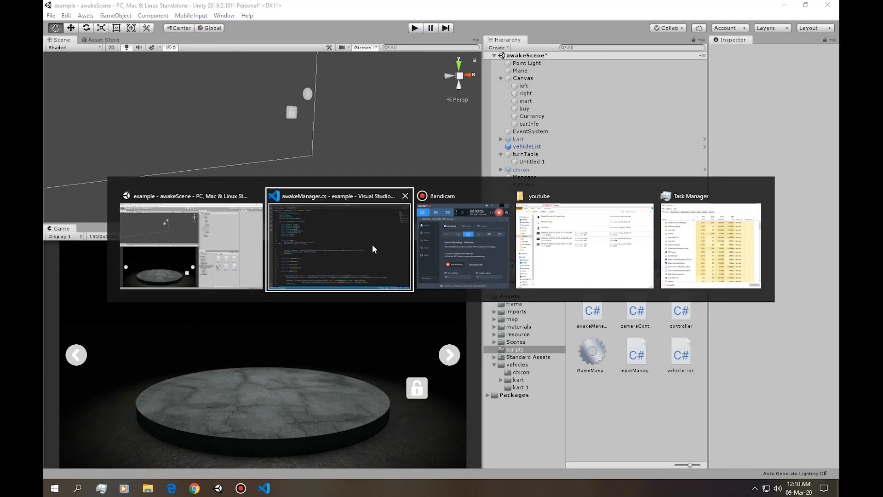
{"action": "left_click", "coordinate": [373, 249]}
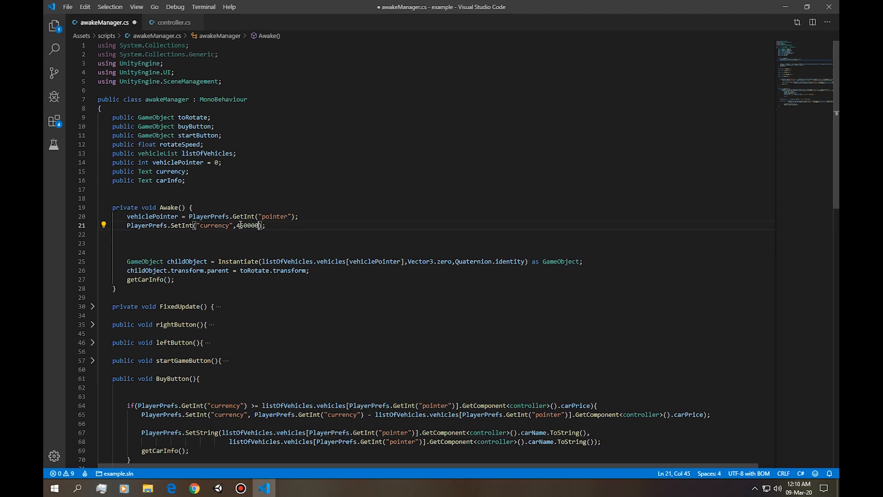
{"action": "key", "text": "alt+Tab"}
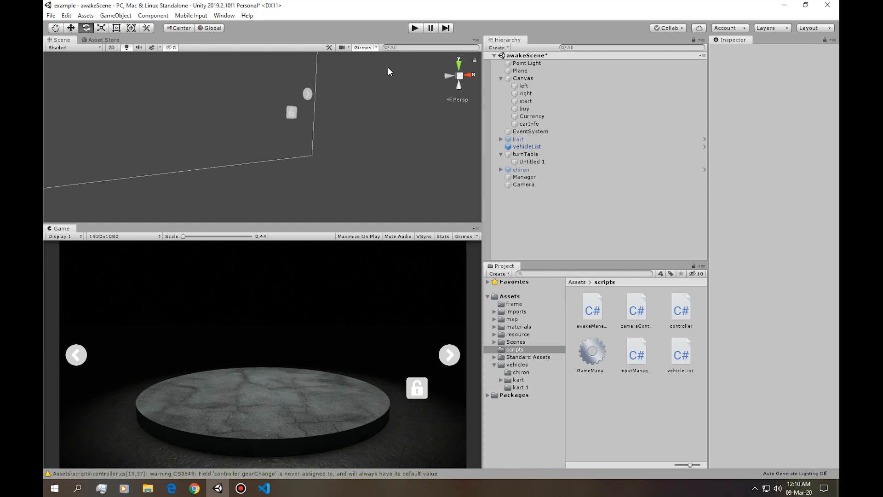
{"action": "left_click", "coordinate": [417, 27]}
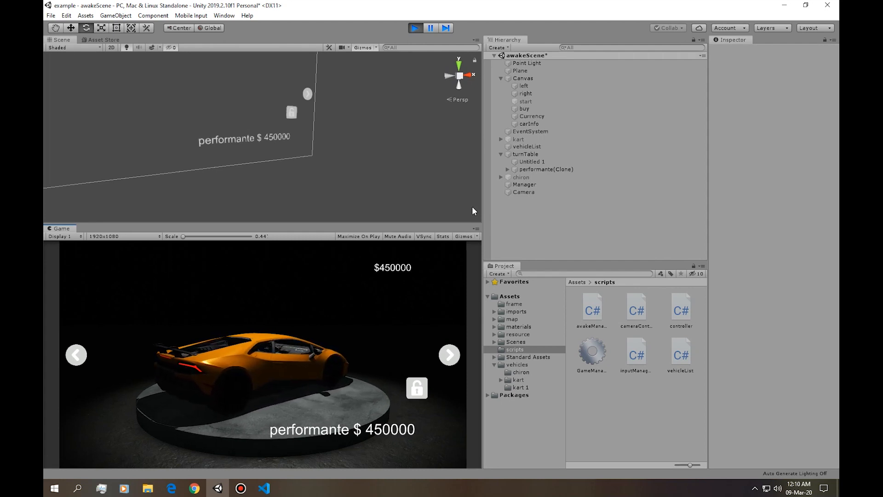
{"action": "left_click", "coordinate": [415, 28]}
Delete the PlayerPrefs.SetInt("currency",450000) line from Awake(), save awakeManager.cs, and return to Unity.
{"action": "key", "text": "alt+Tab"}
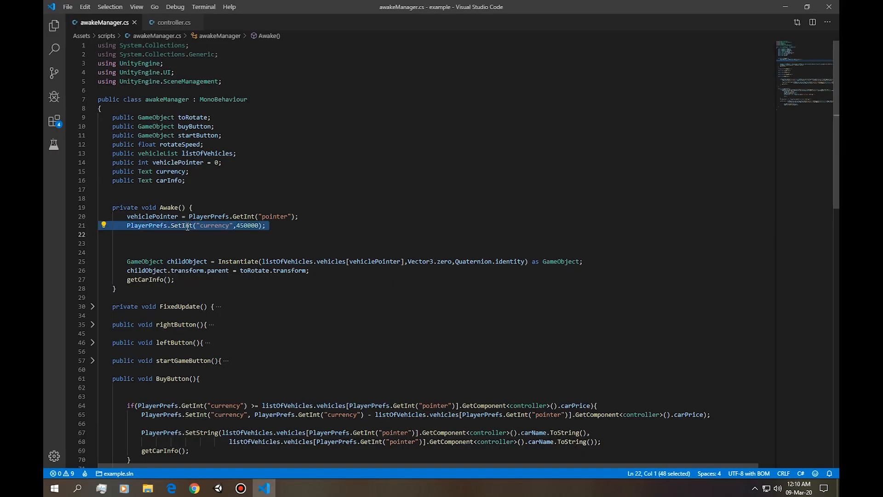
{"action": "key", "text": "Delete"}
{"action": "key", "text": "alt+Tab"}
Run the shop scene and buy the performante with the stored currency.
{"action": "key", "text": "ctrl+p"}
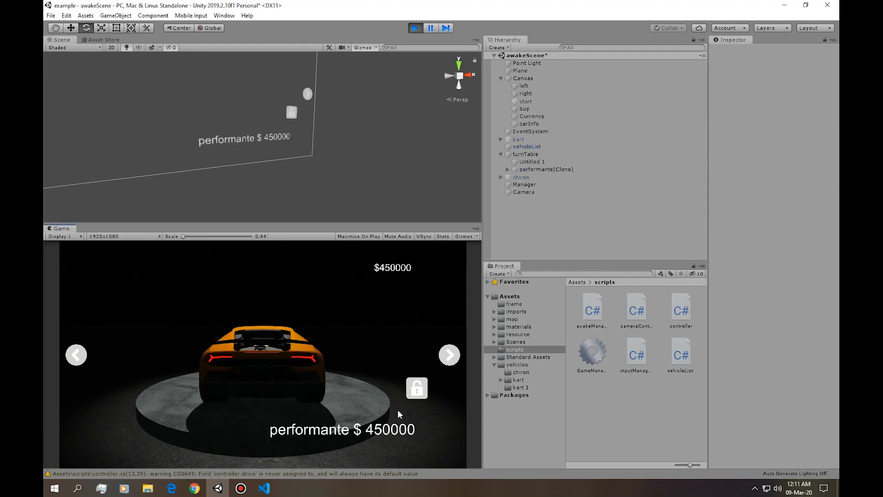
{"action": "left_click", "coordinate": [87, 354]}
{"action": "left_click", "coordinate": [417, 387]}
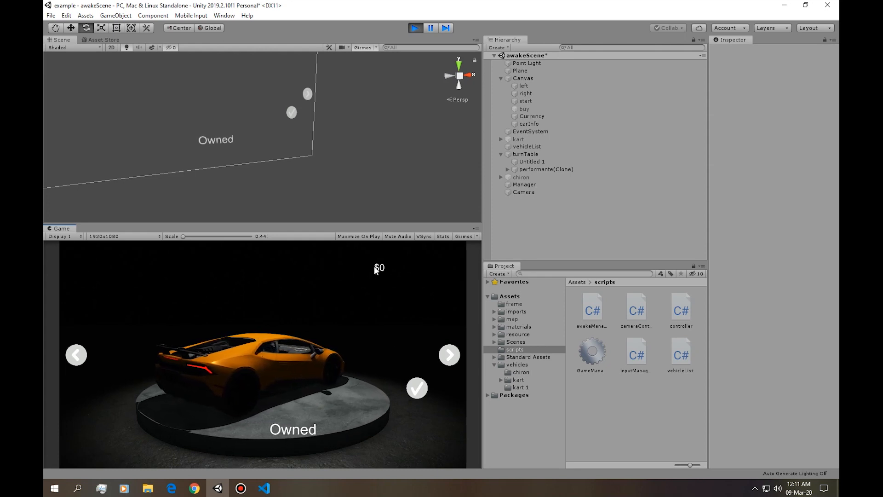
Browse the shop's vehicles in both directions to check their ownership status, ending on the chiron.
{"action": "left_click", "coordinate": [449, 354]}
{"action": "left_click", "coordinate": [450, 354]}
{"action": "left_click", "coordinate": [449, 355]}
{"action": "left_click", "coordinate": [451, 359]}
{"action": "left_click", "coordinate": [451, 359]}
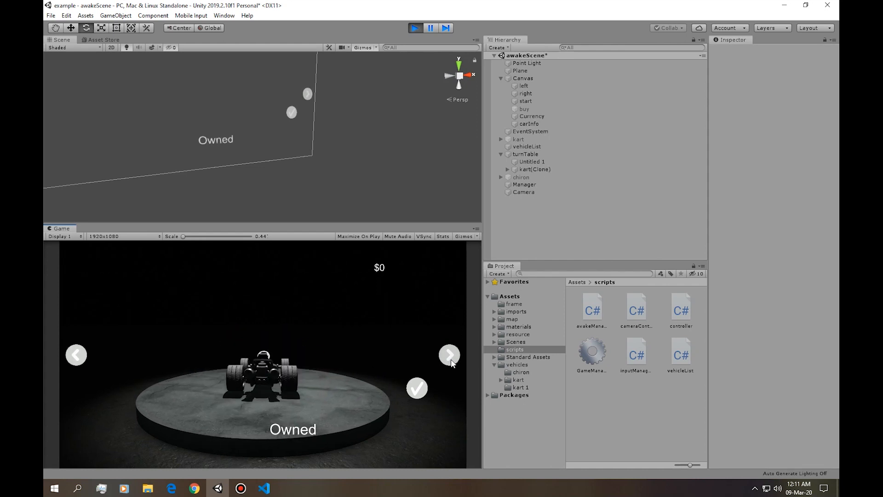
{"action": "left_click", "coordinate": [84, 352]}
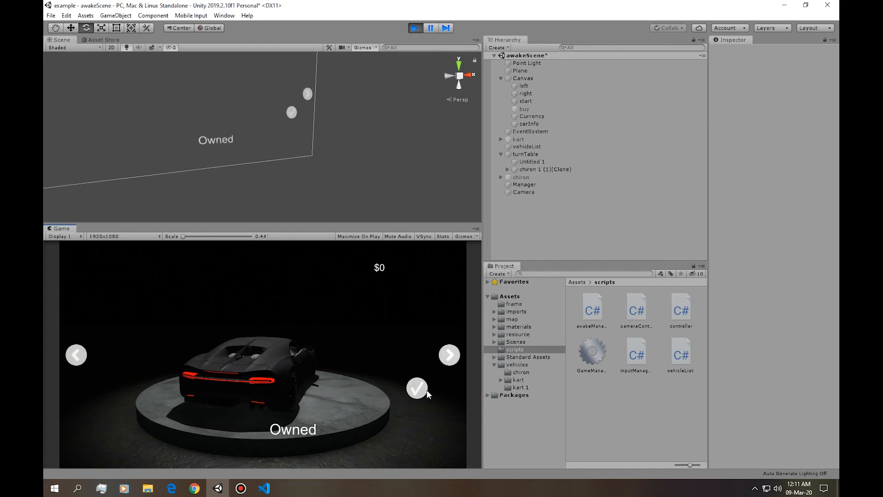
{"action": "left_click", "coordinate": [77, 355]}
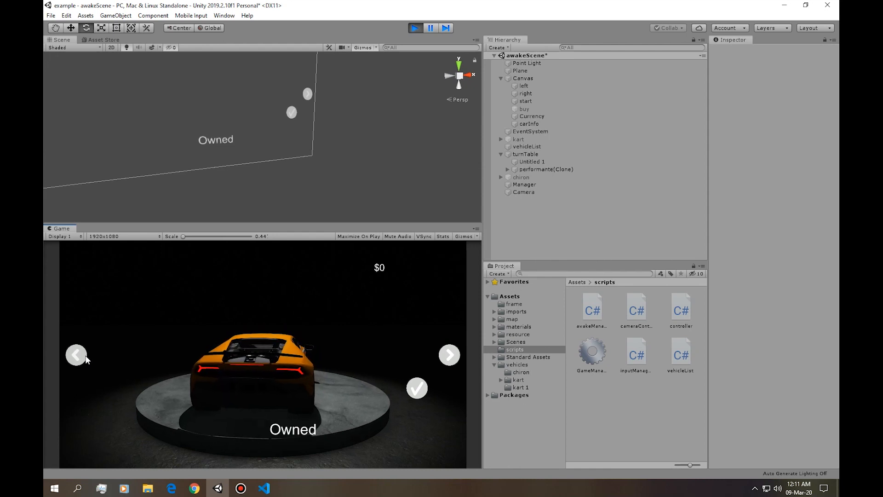
{"action": "left_click", "coordinate": [83, 356]}
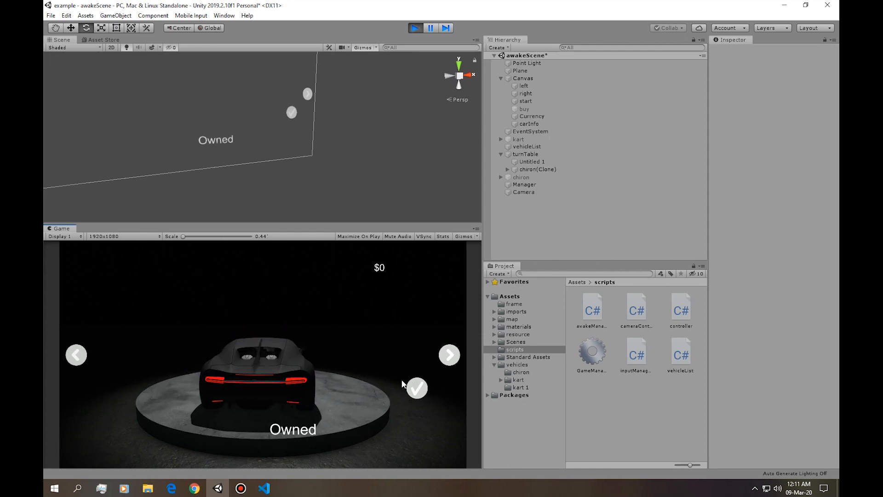
Start the game with the owned chiron and maximize the Game view.
{"action": "left_click", "coordinate": [417, 388]}
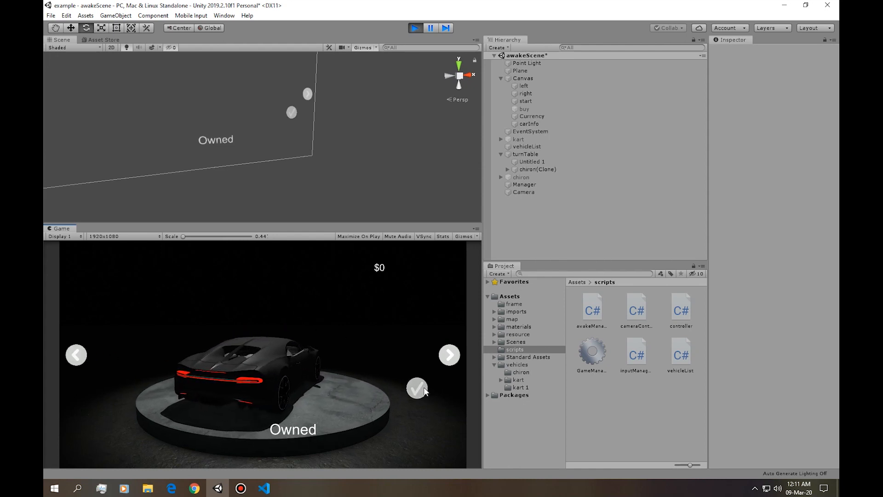
{"action": "right_click", "coordinate": [49, 231]}
{"action": "left_click", "coordinate": [92, 256]}
Test-drive the chiron through the arched bridge and along the track in mainScene.
{"action": "key", "text": "Up"}
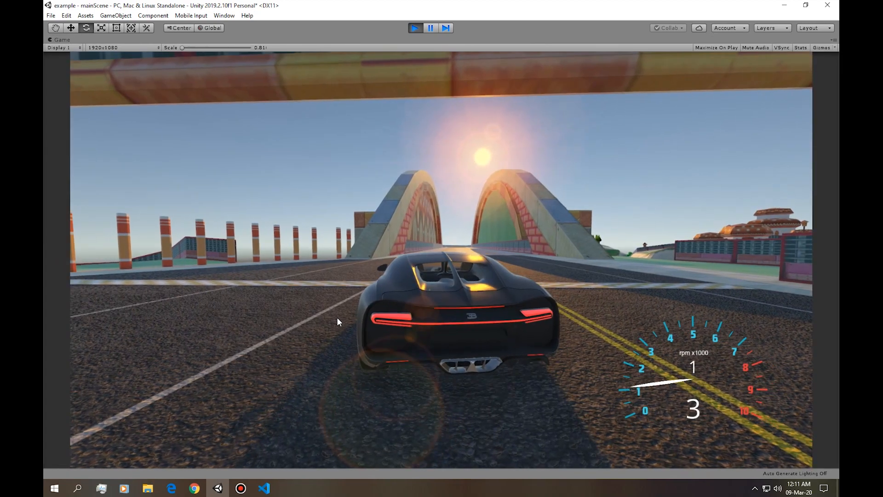
{"action": "key", "text": "Up"}
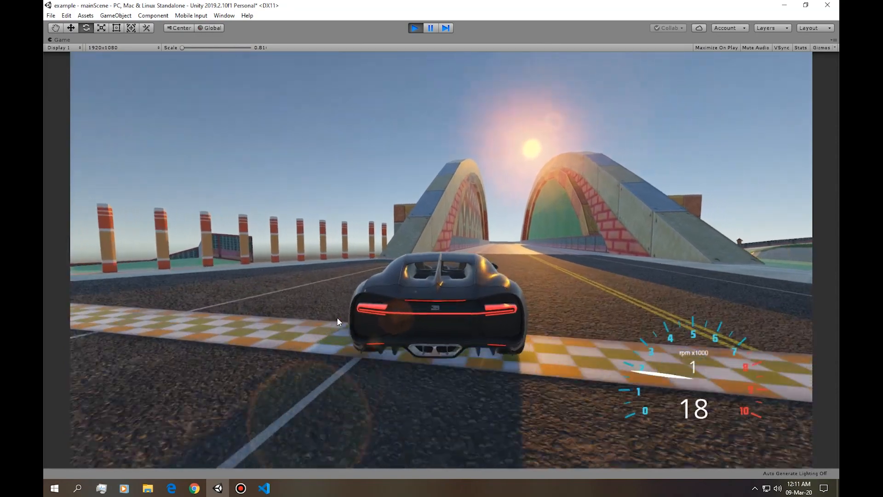
{"action": "key", "text": "Up"}
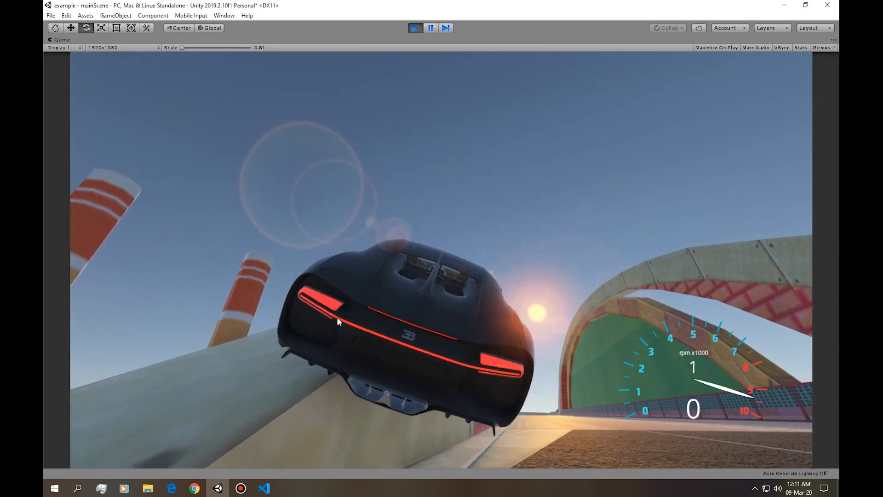
{"action": "key", "text": "w"}
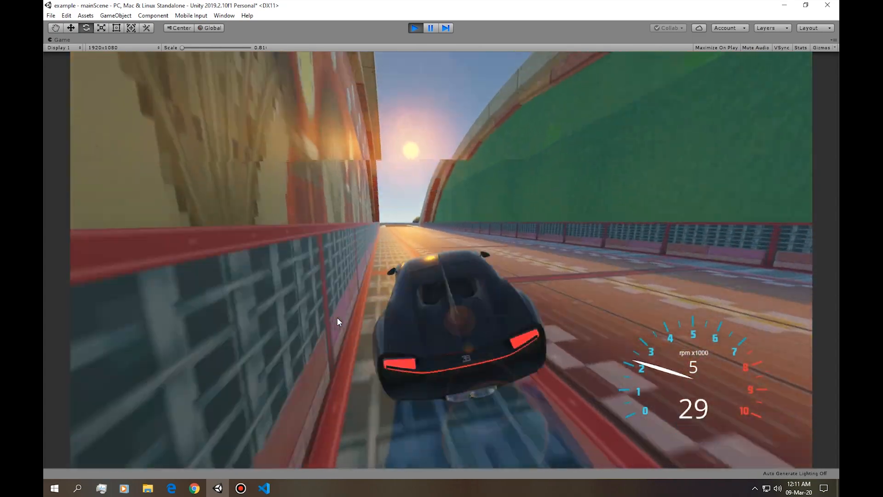
{"action": "key", "text": "w"}
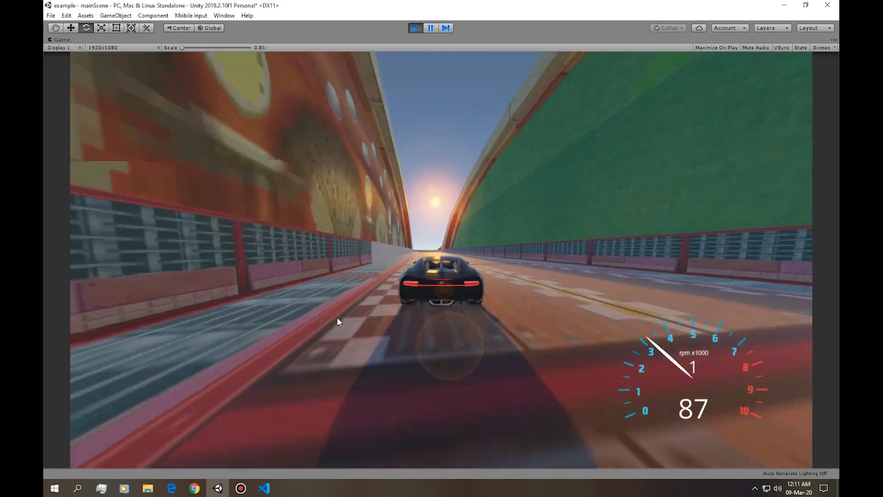
{"action": "key", "text": "a"}
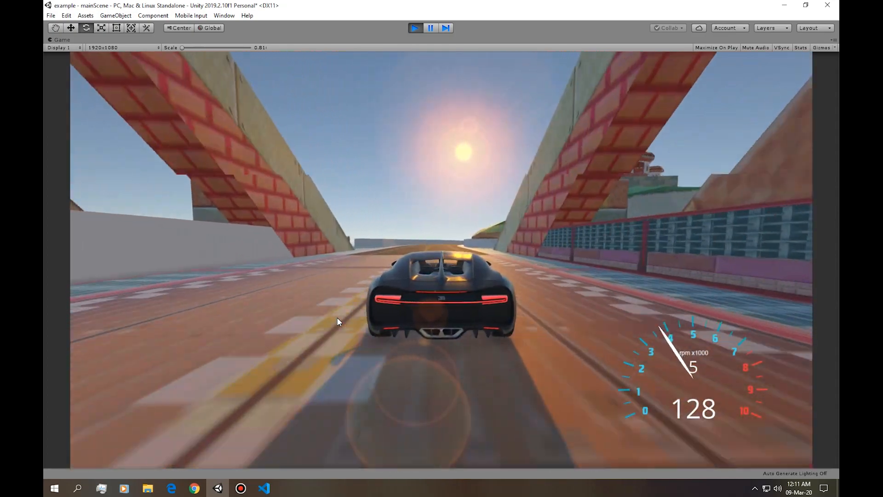
{"action": "key", "text": "d"}
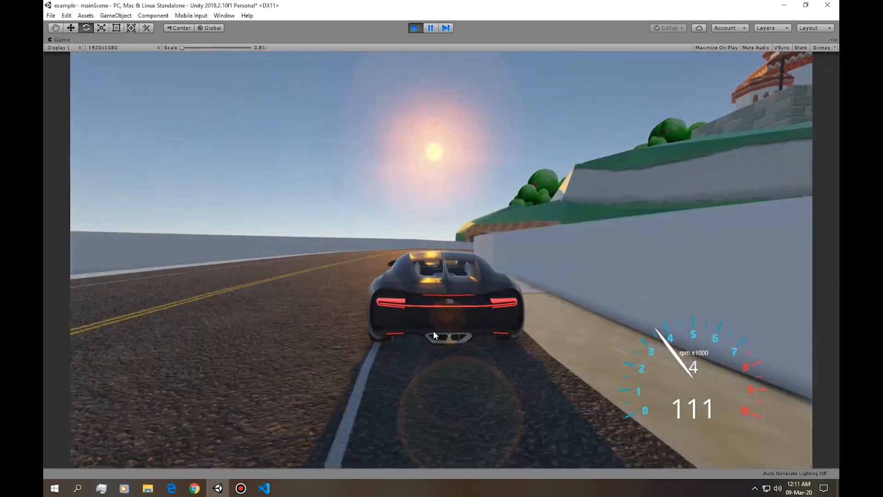